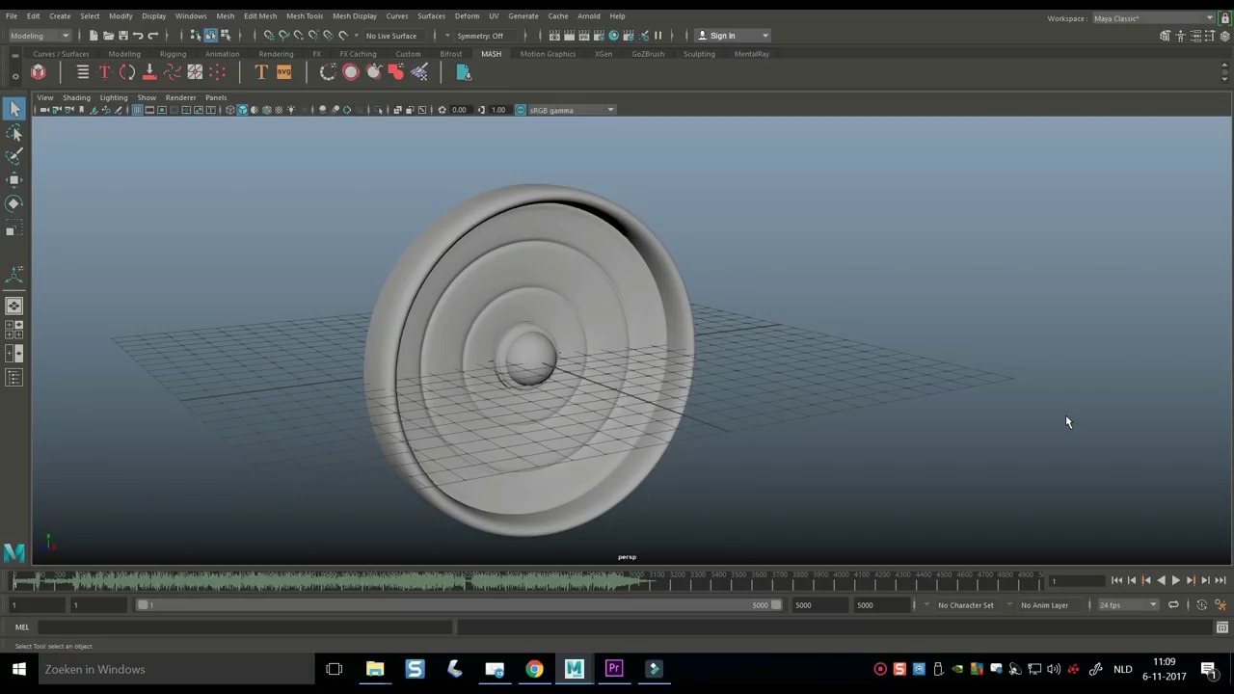
- Play the finished speaker animation, stop it and inspect the speaker model from different angles
alt+drag(919, 377, 905, 322)
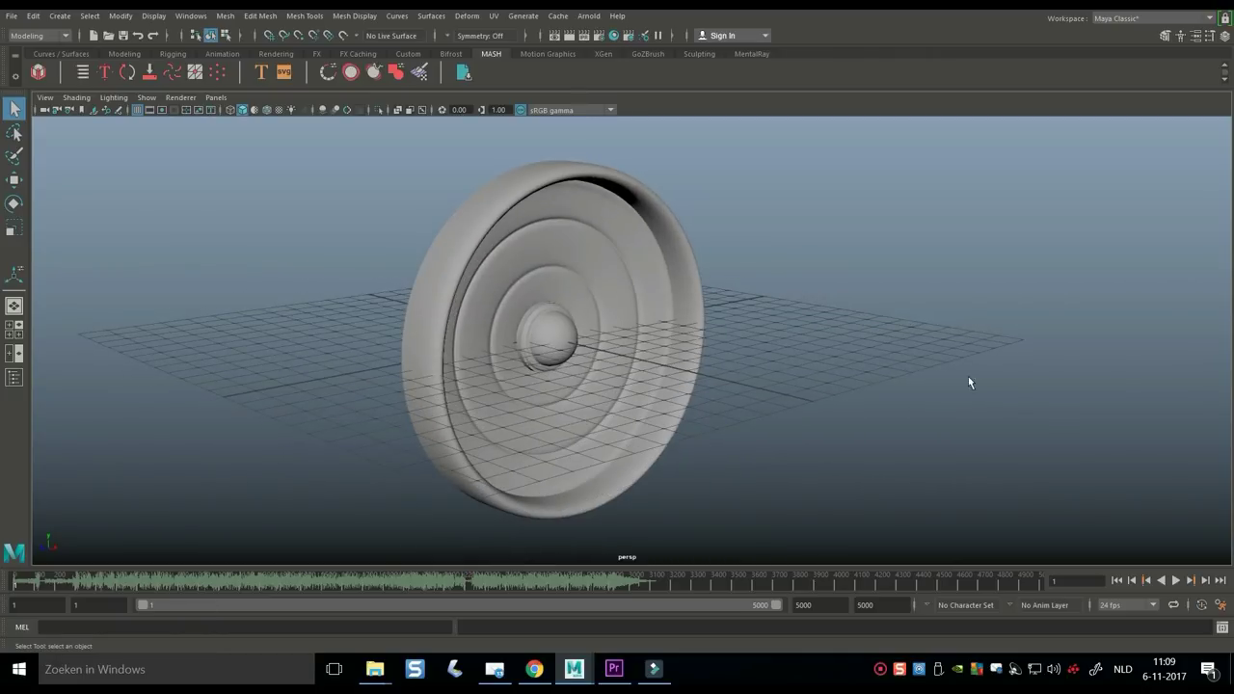
click(1176, 581)
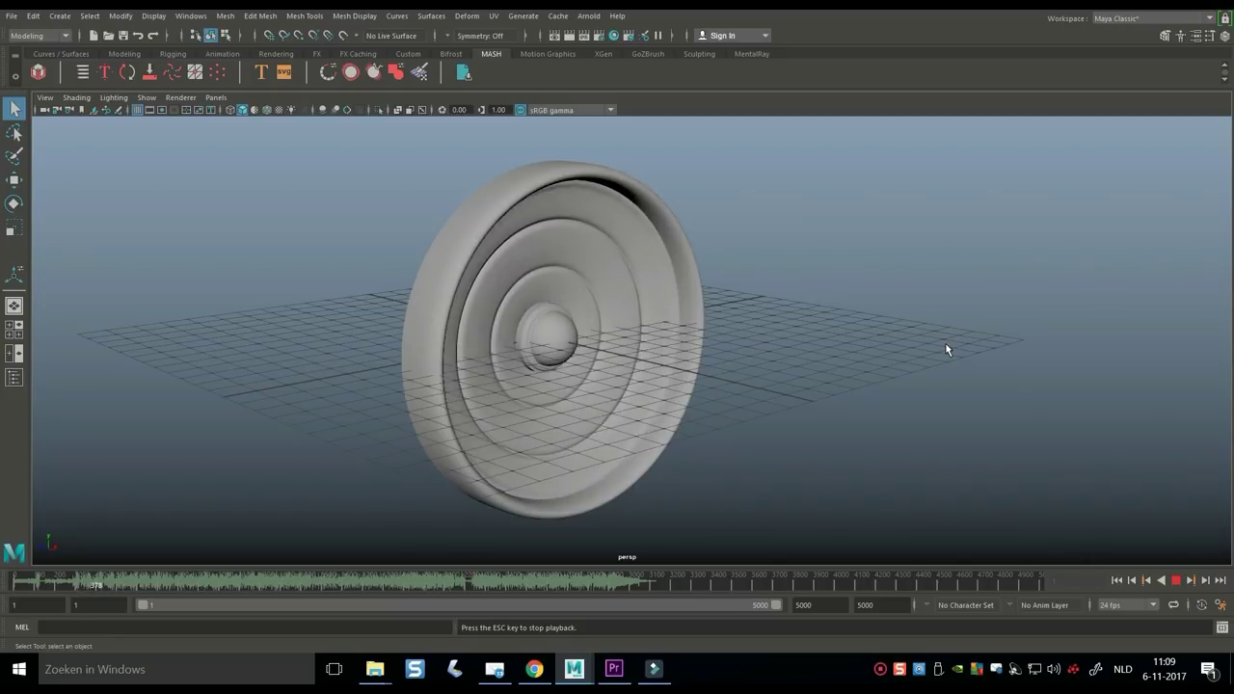
key(Escape)
alt+drag(1054, 487, 1033, 454)
alt+right_drag(1013, 367, 869, 381)
mouse_move(868, 381)
alt+mouse_down()
mouse_move(846, 337)
mouse_move(871, 377)
mouse_move(860, 387)
mouse_move(854, 367)
alt+mouse_up()
- Start a new empty scene without saving the changes to speaker.mb
click(12, 17)
click(43, 39)
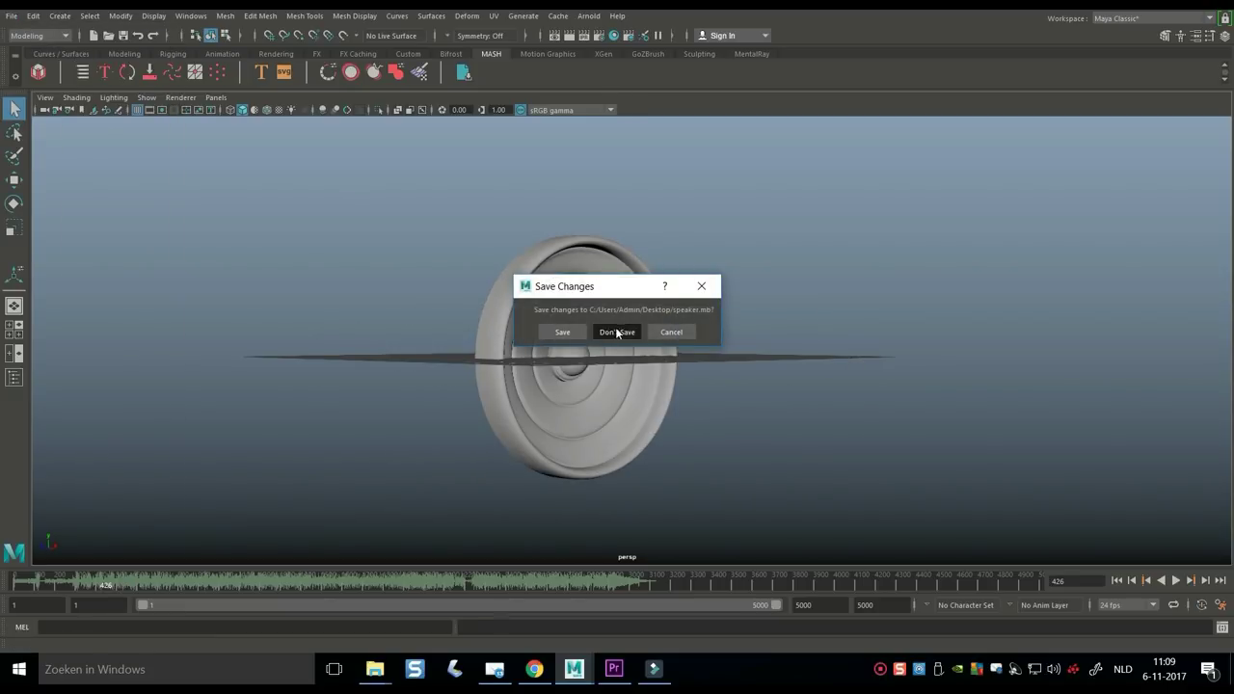
click(618, 332)
alt+drag(604, 338, 434, 346)
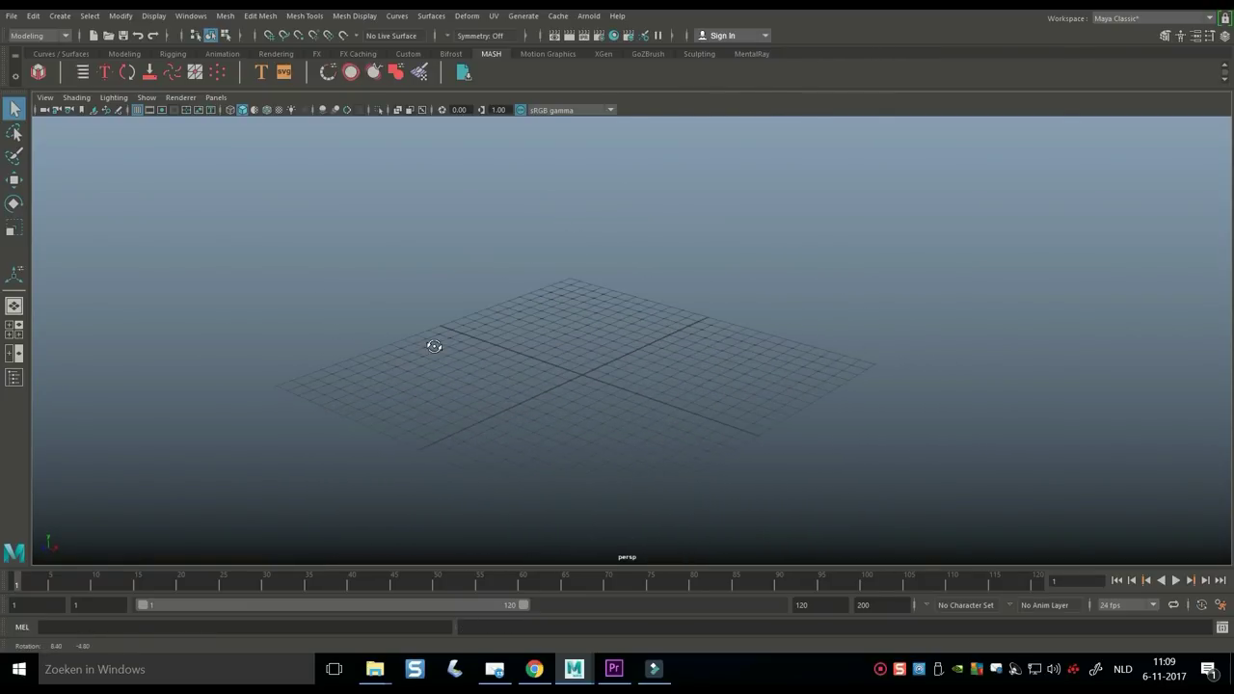
- Create a polygon sphere and rotate it so its poles lie along the X axis
click(60, 16)
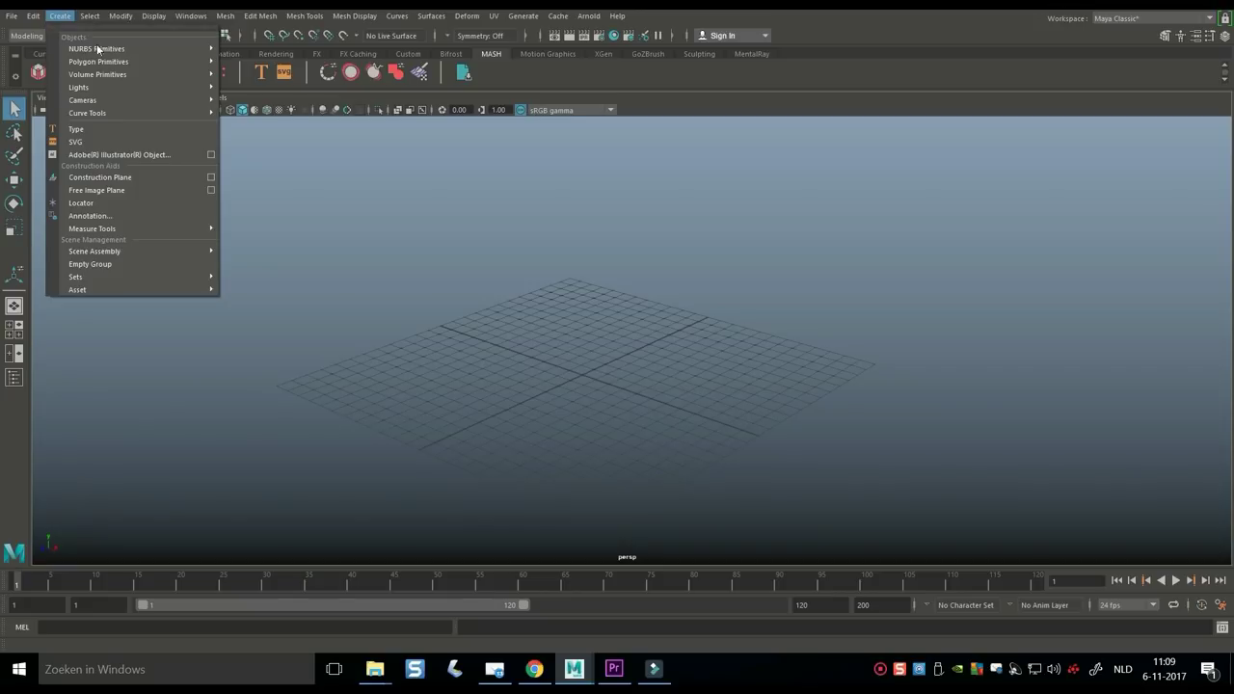
mouse_move(149, 58)
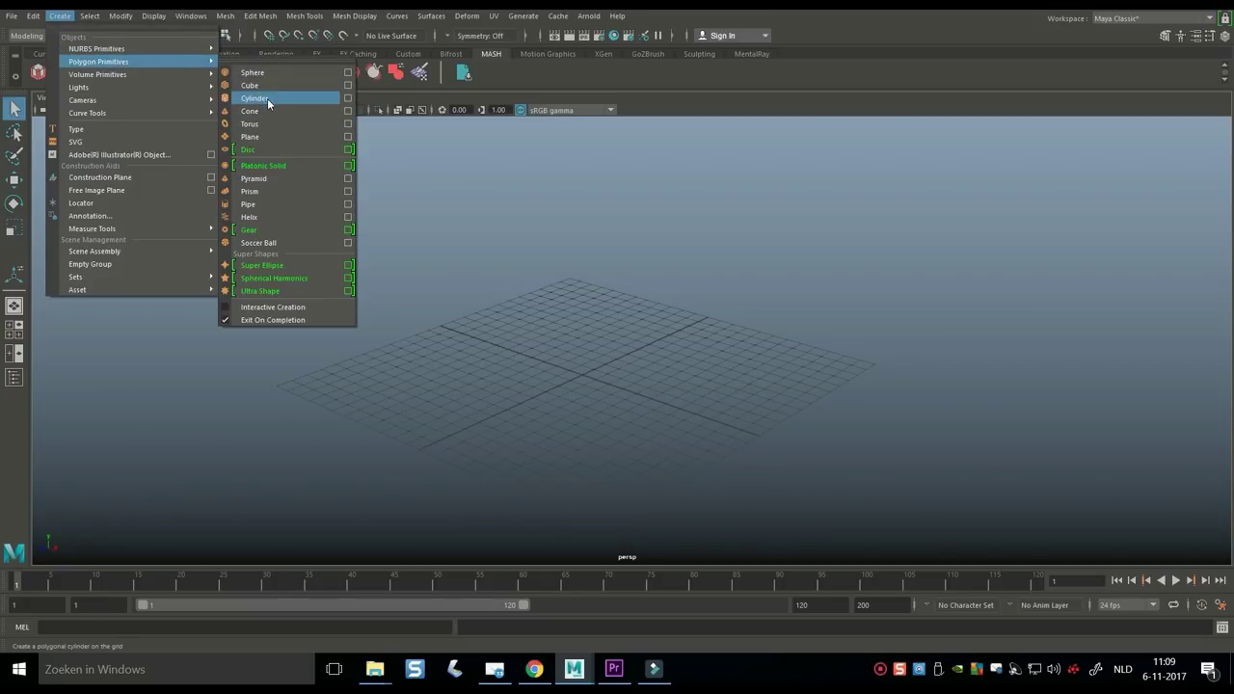
click(270, 72)
scroll(563, 354, up, 3)
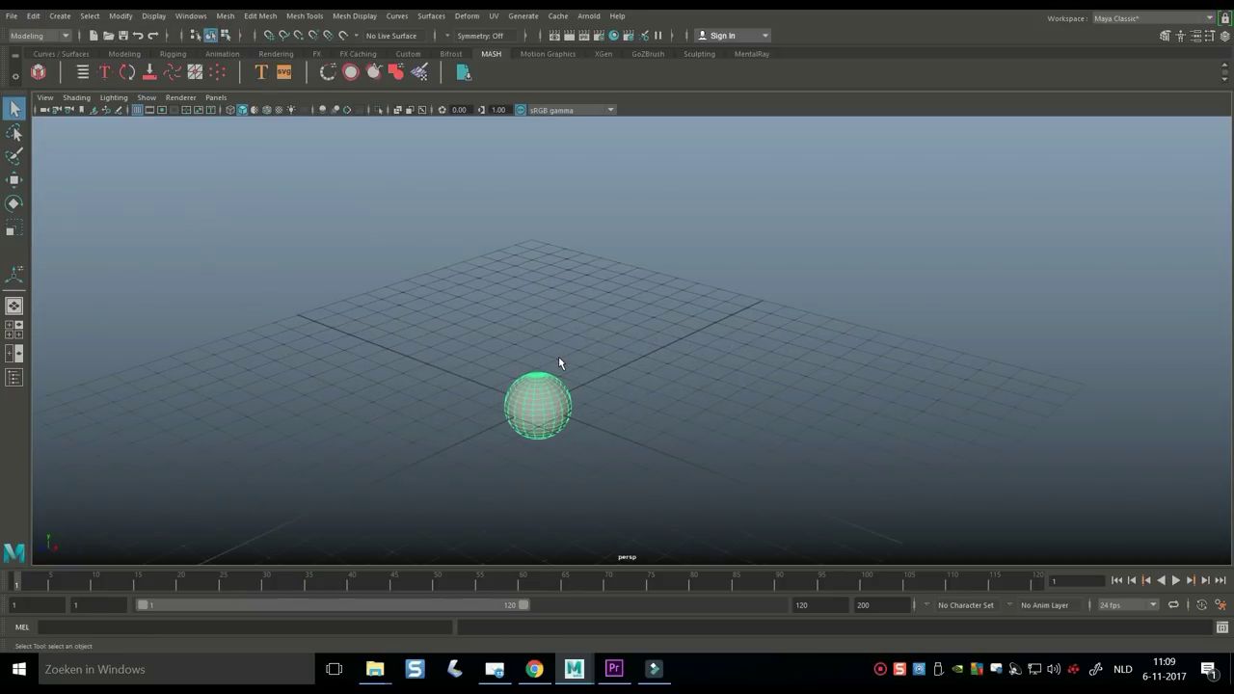
key(e)
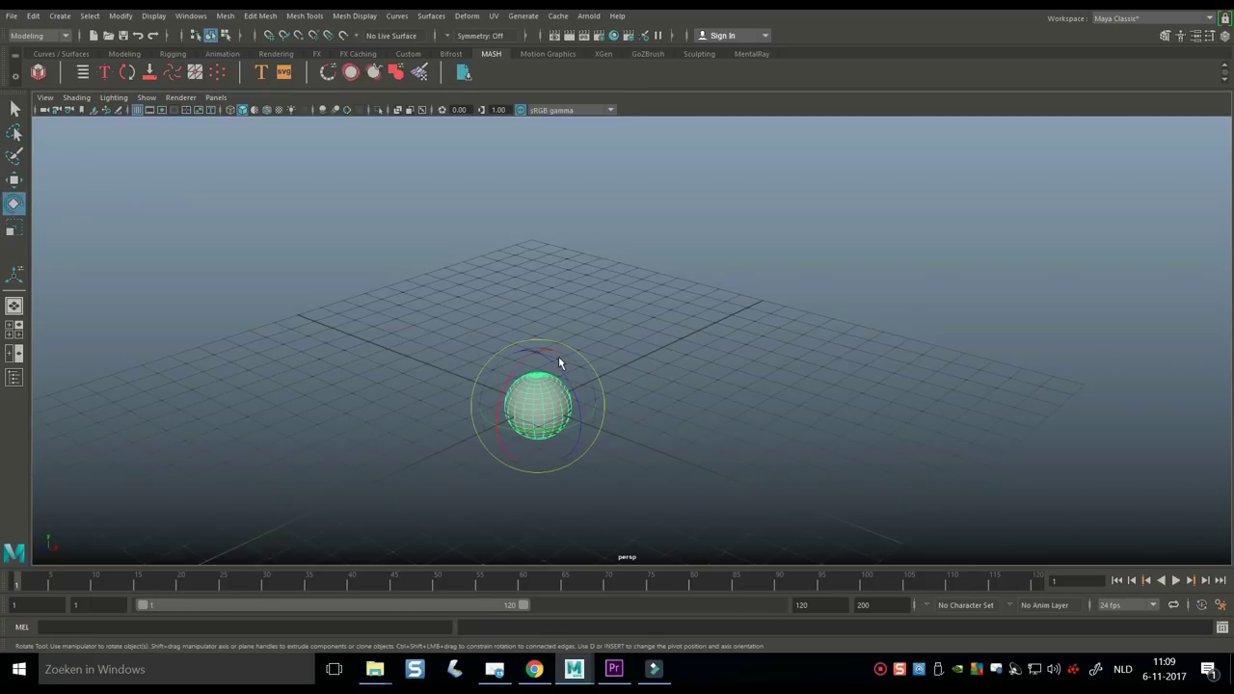
drag(550, 360, 662, 450)
- Delete the faces of the sphere's negative X half in the top view, leaving a hemisphere
alt+middle_drag(662, 449, 739, 428)
scroll(738, 428, up, 2)
scroll(747, 448, up, 2)
click(28, 333)
key(space)
scroll(565, 325, up, 3)
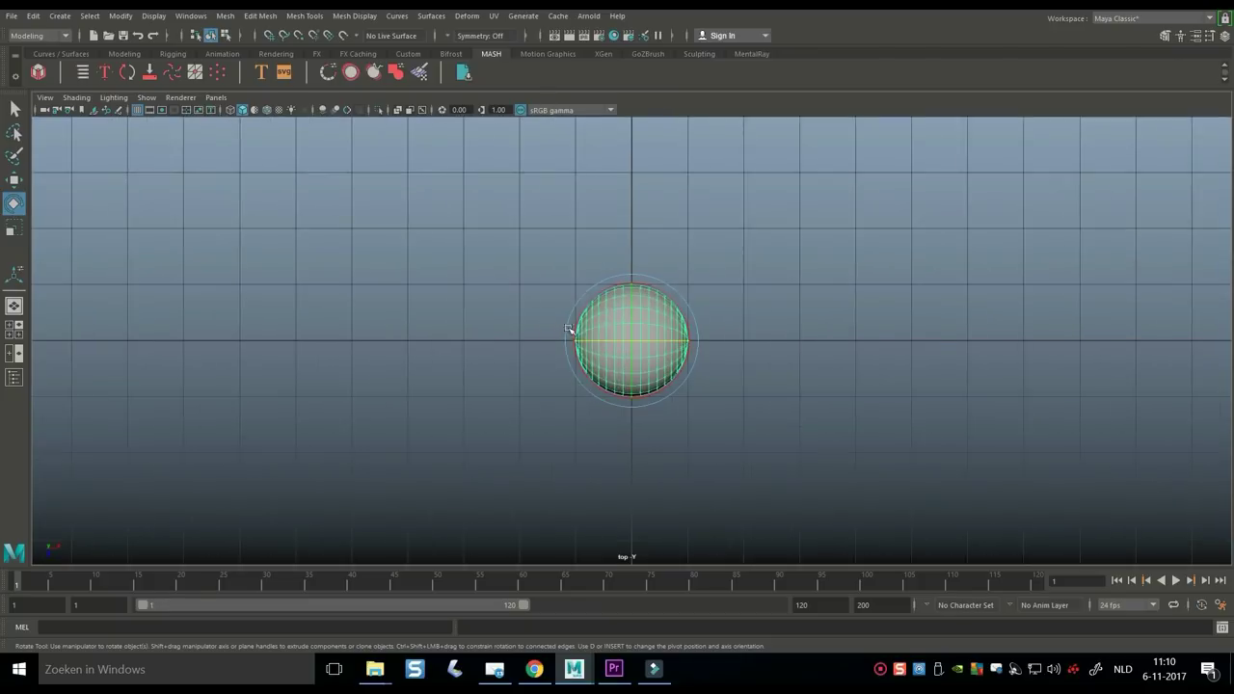
right_click(577, 282)
click(586, 322)
drag(508, 223, 627, 490)
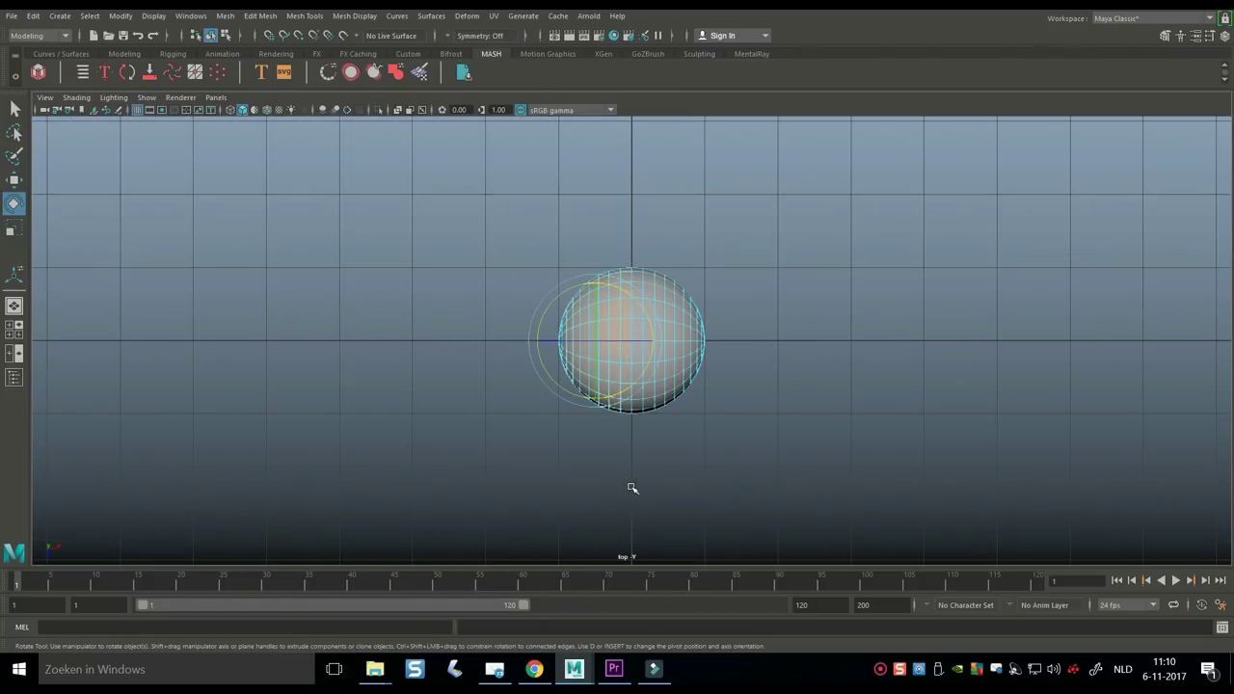
key(Delete)
- Extrude the hemisphere's open border edge loop and scale the new edges slightly outward
right_drag(690, 305, 690, 254)
scroll(673, 330, up, 3)
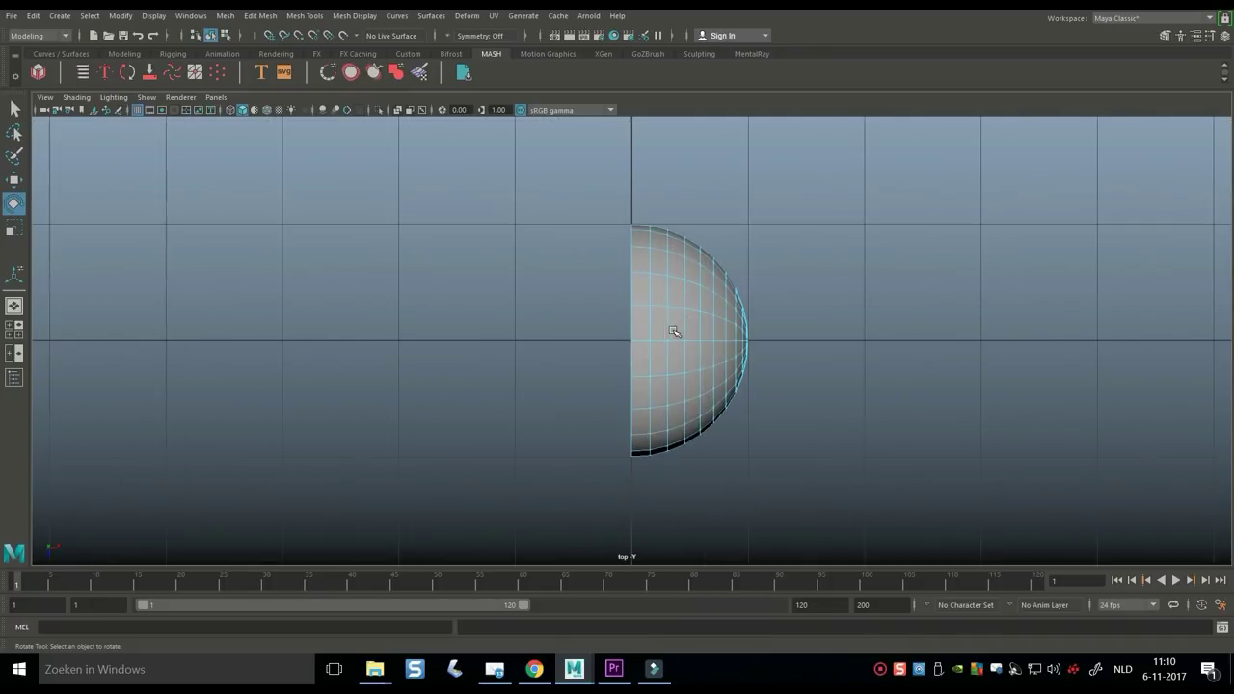
double_click(630, 289)
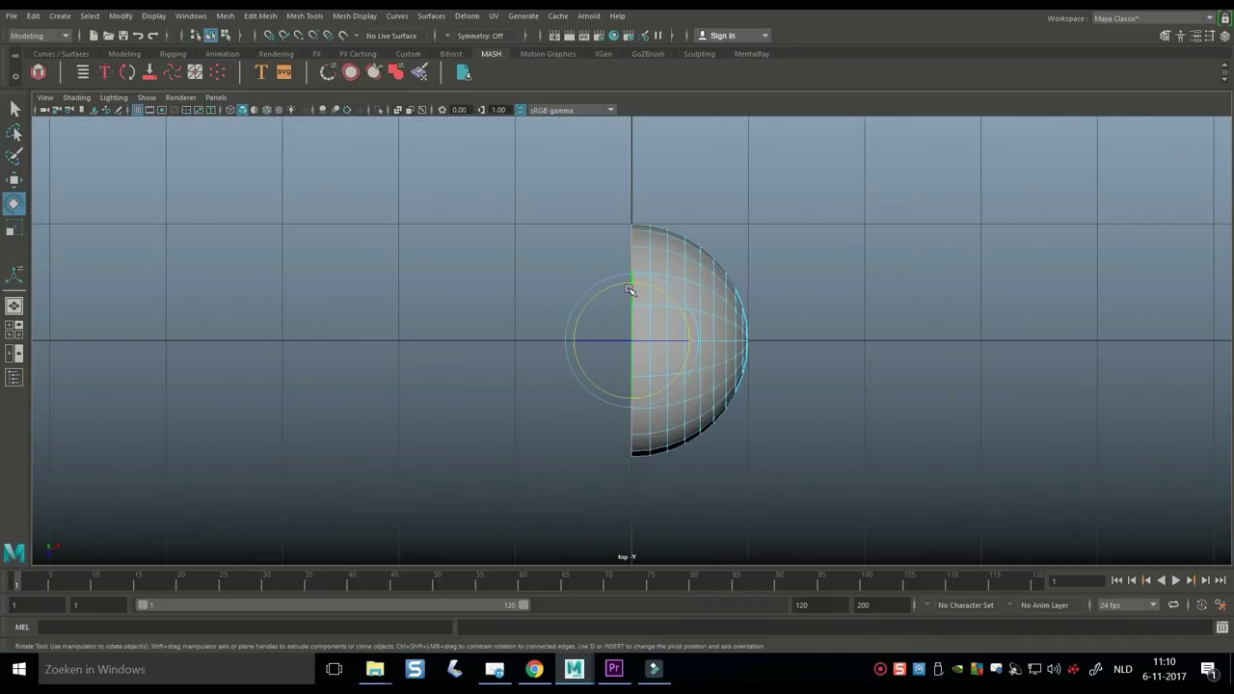
click(13, 329)
key(space)
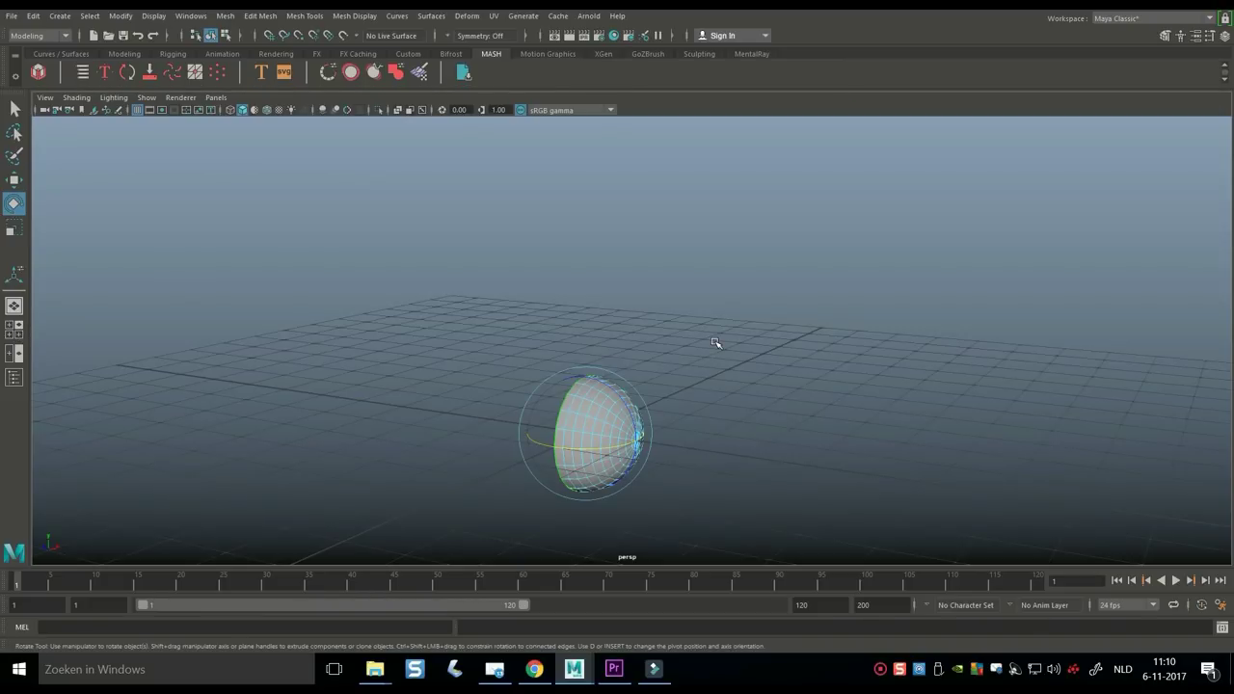
key(ctrl+e)
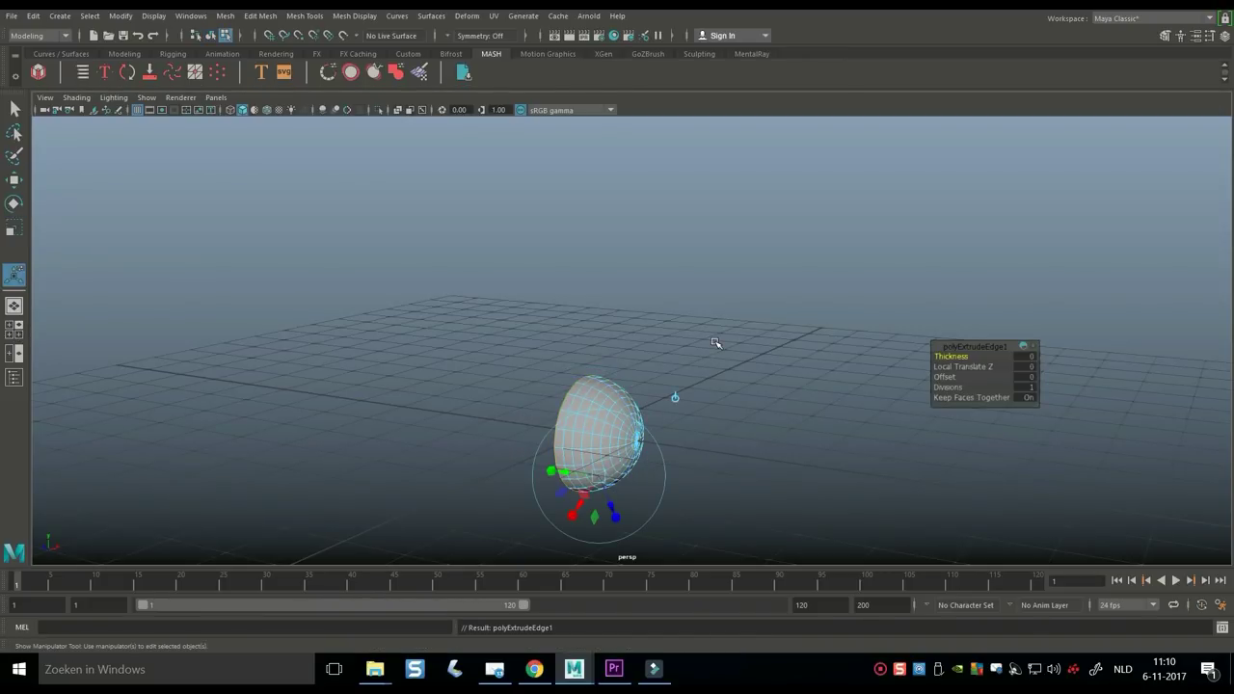
key(r)
drag(589, 436, 592, 440)
- Extrude the rim edges along the dome's axis, and extrude them once more with an outward scale to form a lip
key(ctrl+e)
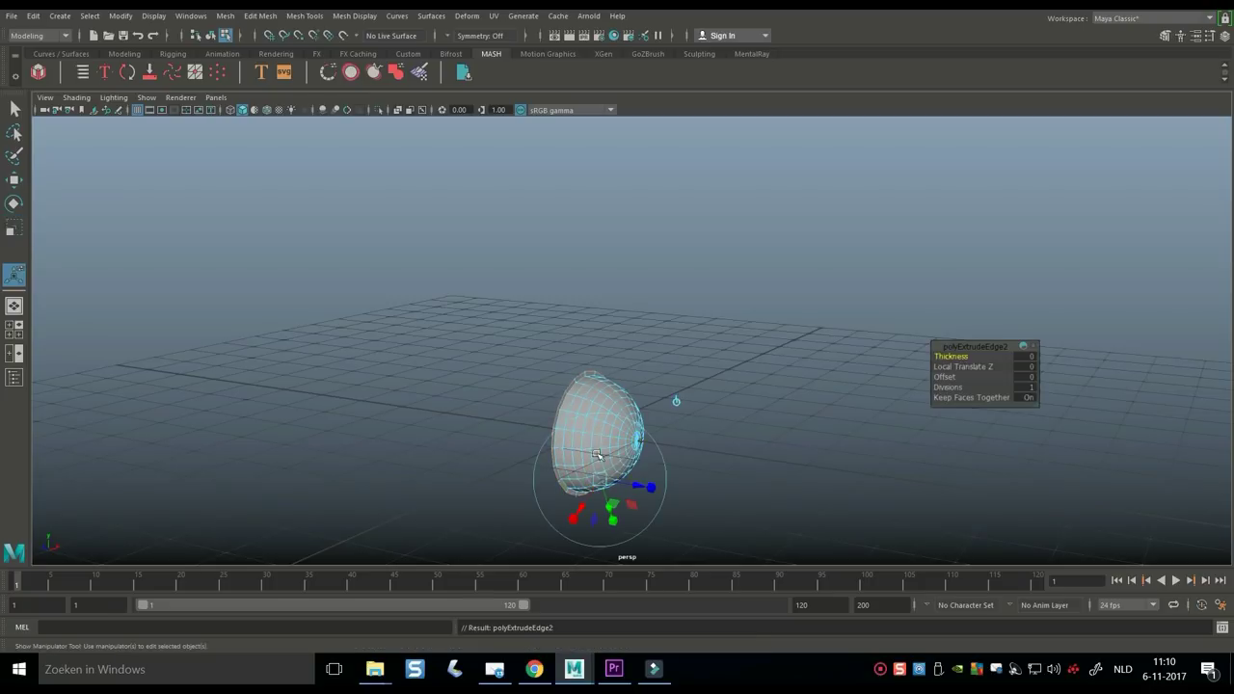
key(w)
drag(642, 441, 597, 437)
key(ctrl+e)
key(r)
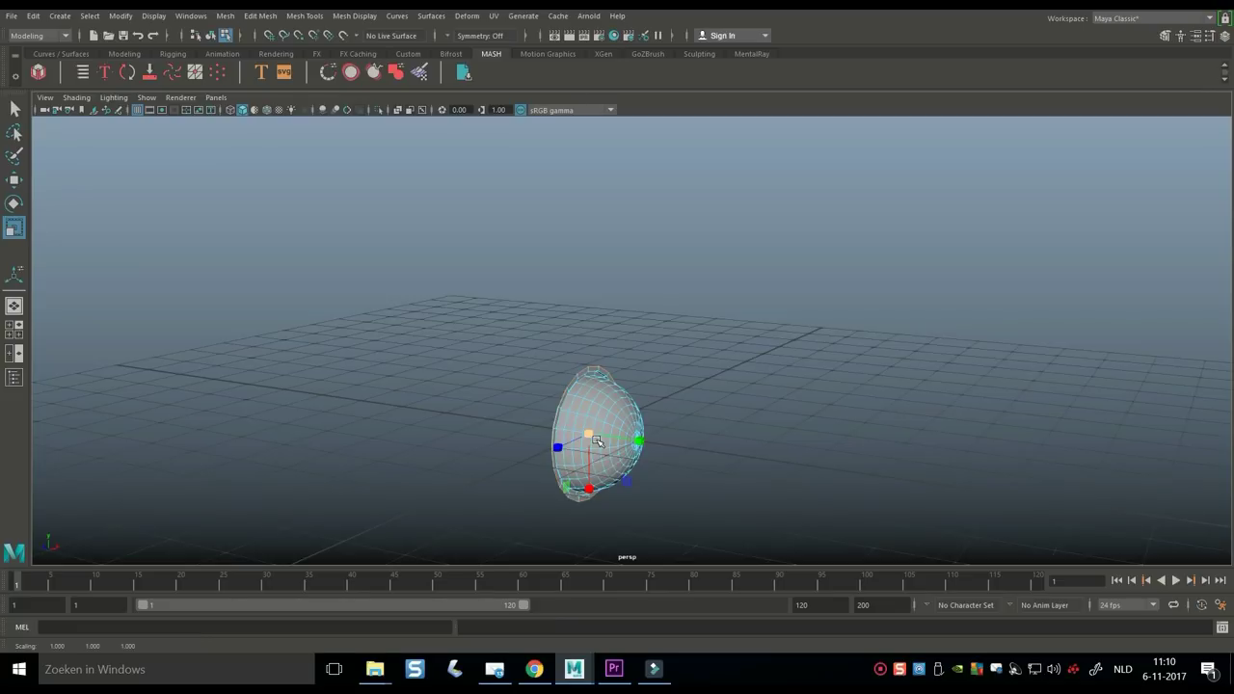
- Extrude the rim edges three times backward from the dome, the first by about 0.11 cm, to form a cylindrical collar
key(ctrl+e)
key(w)
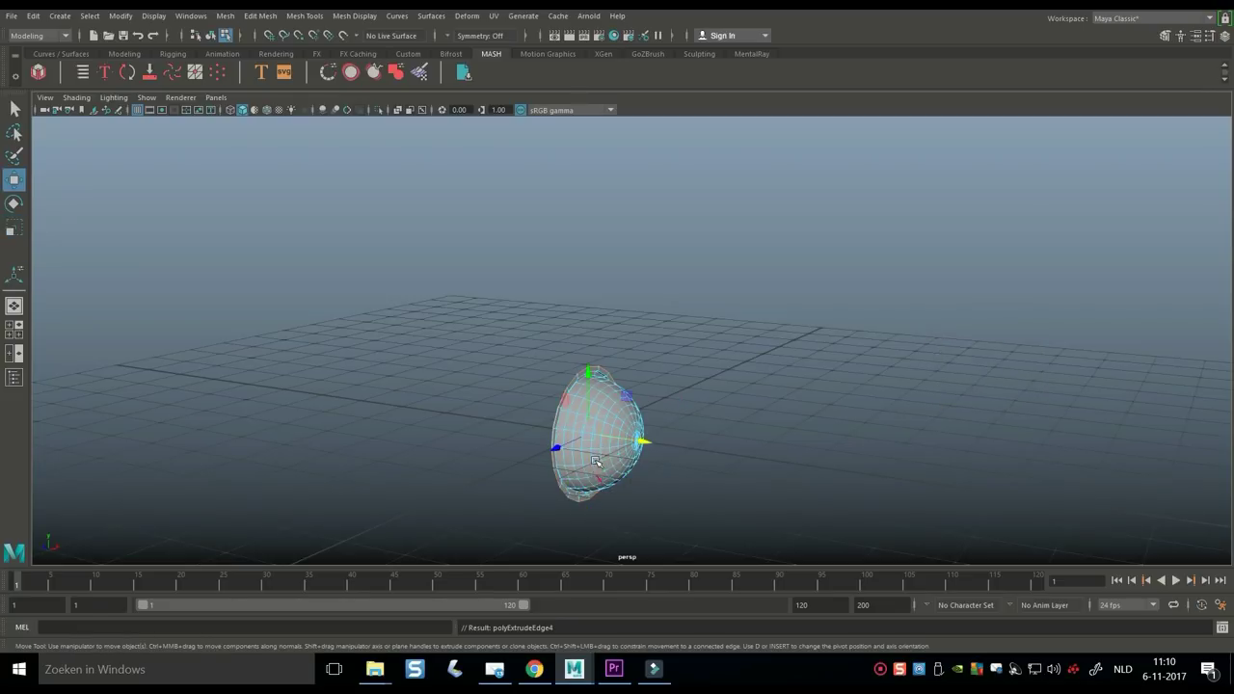
drag(642, 440, 633, 442)
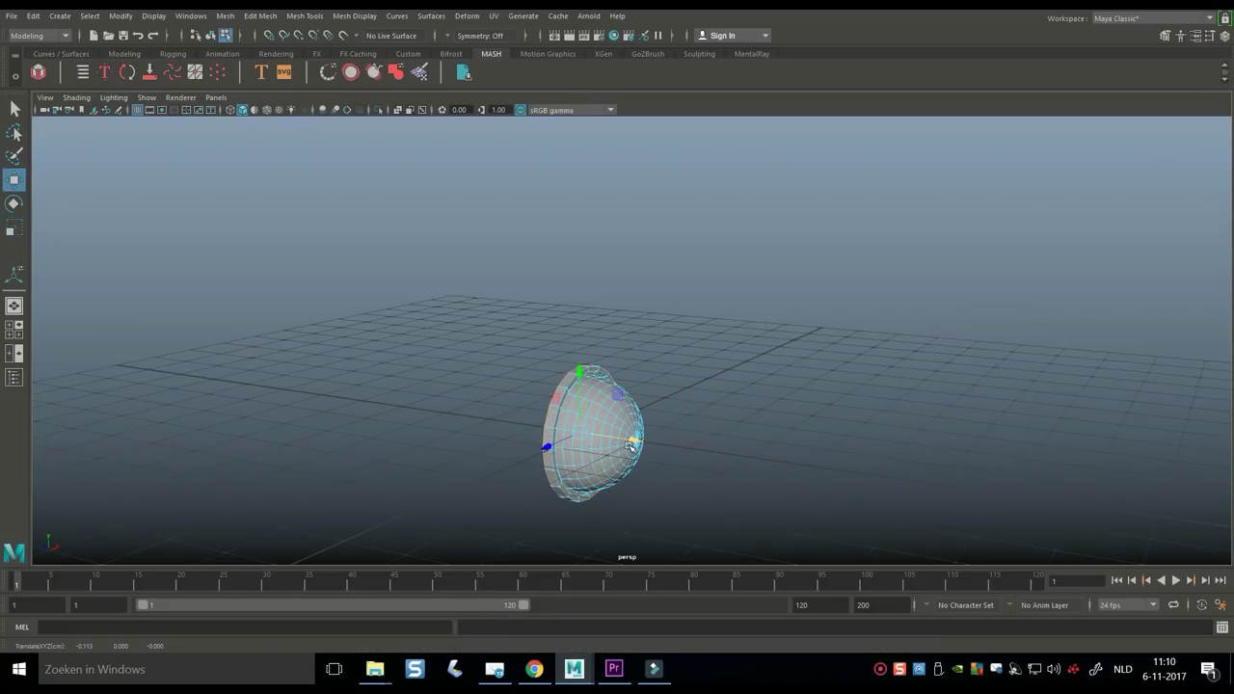
key(ctrl+e)
key(w)
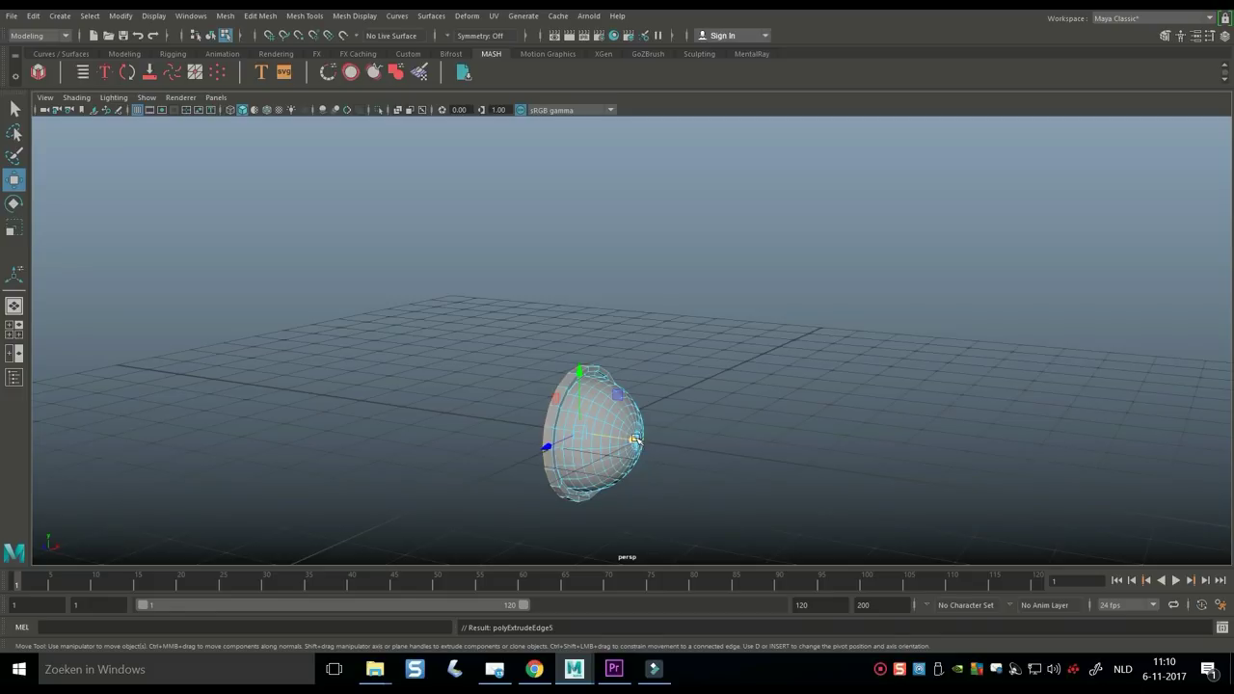
drag(635, 441, 623, 441)
key(ctrl+e)
key(w)
drag(625, 440, 791, 403)
scroll(627, 445, up, 3)
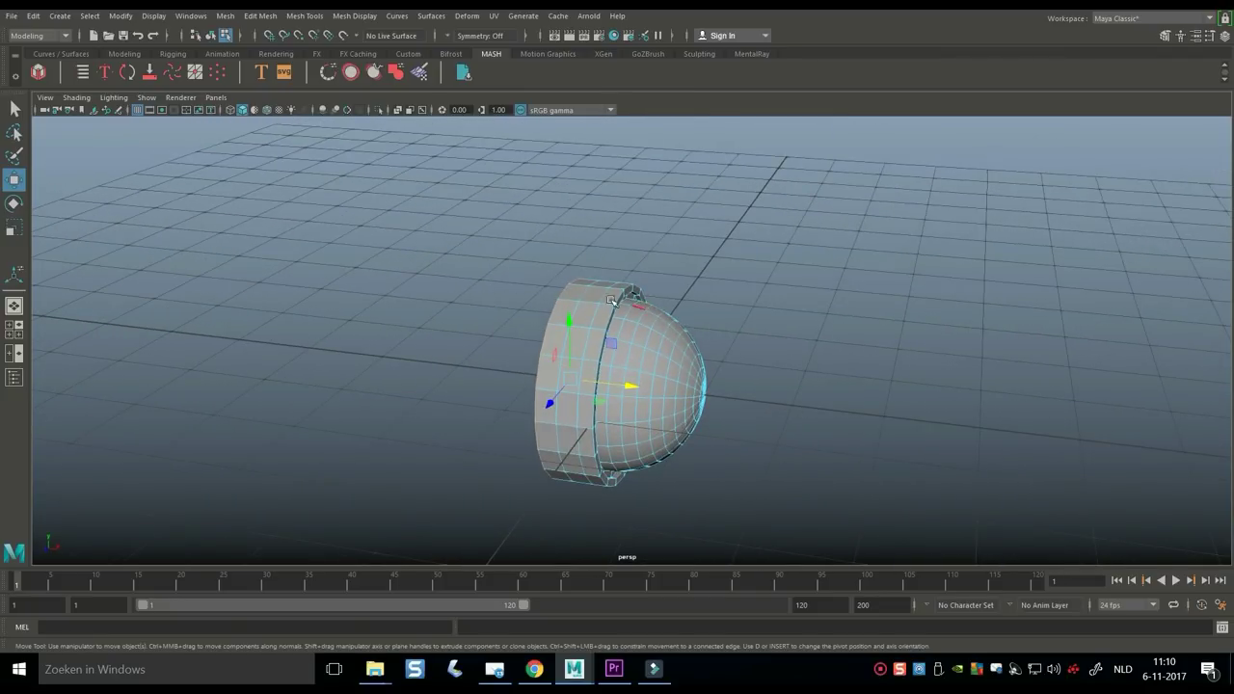
- Preview the dome's smoothing in object mode and apply Smooth to the whole mesh with 1 division
alt+drag(448, 327, 402, 313)
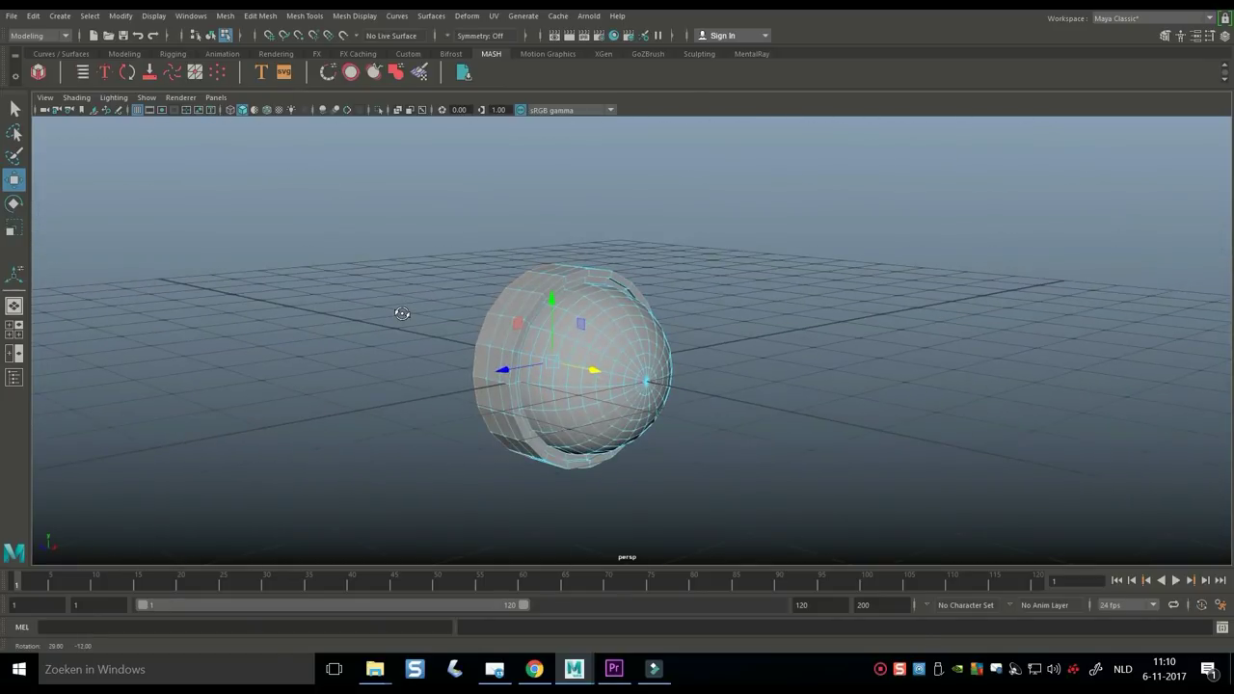
right_drag(614, 327, 681, 269)
key(3)
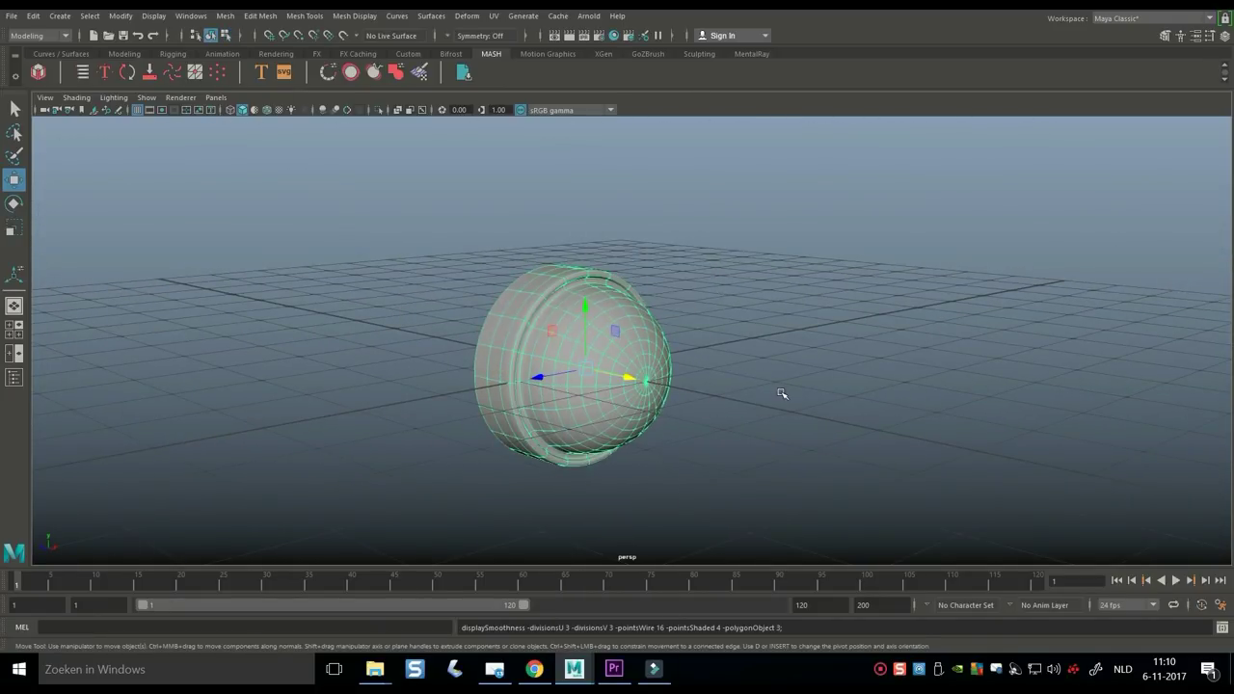
key(1)
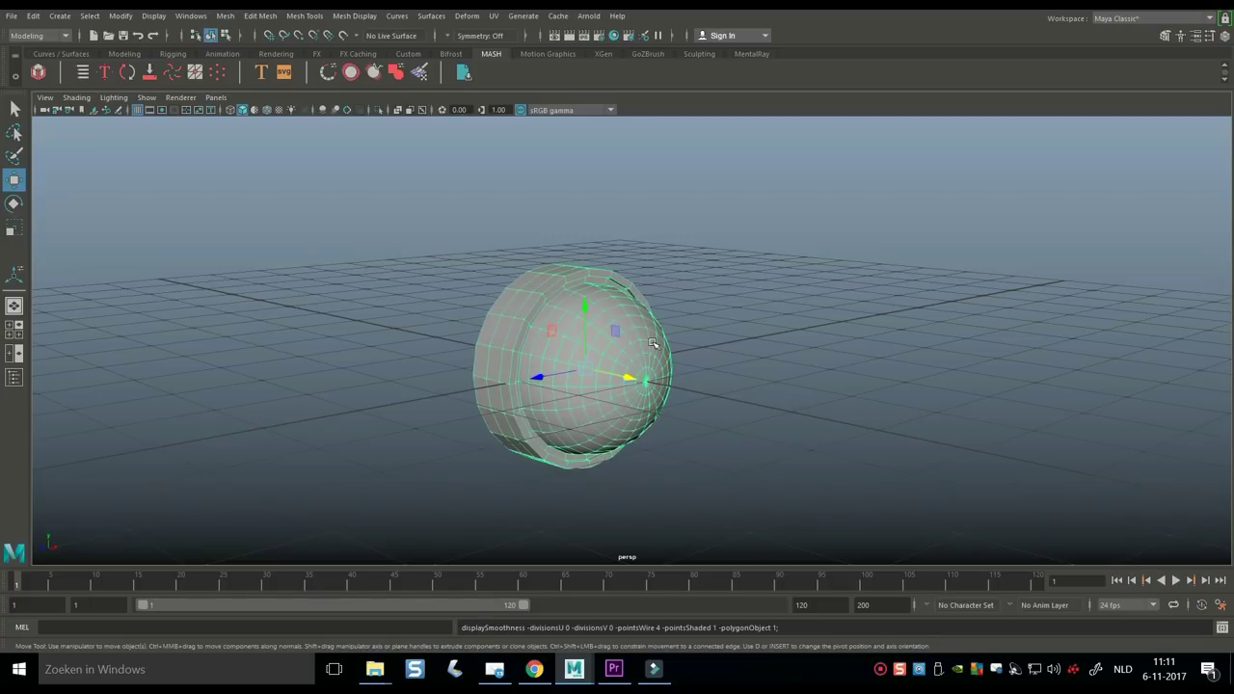
click(225, 16)
click(270, 134)
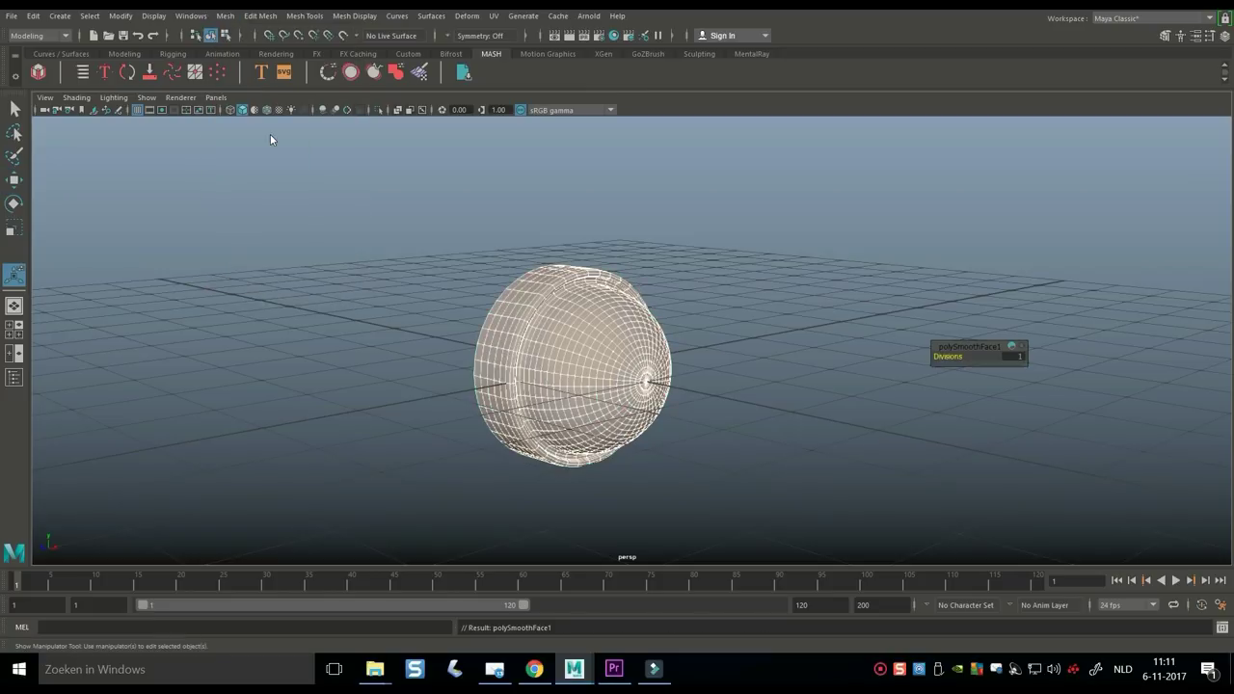
click(735, 300)
scroll(729, 300, down, 2)
alt+drag(801, 447, 732, 406)
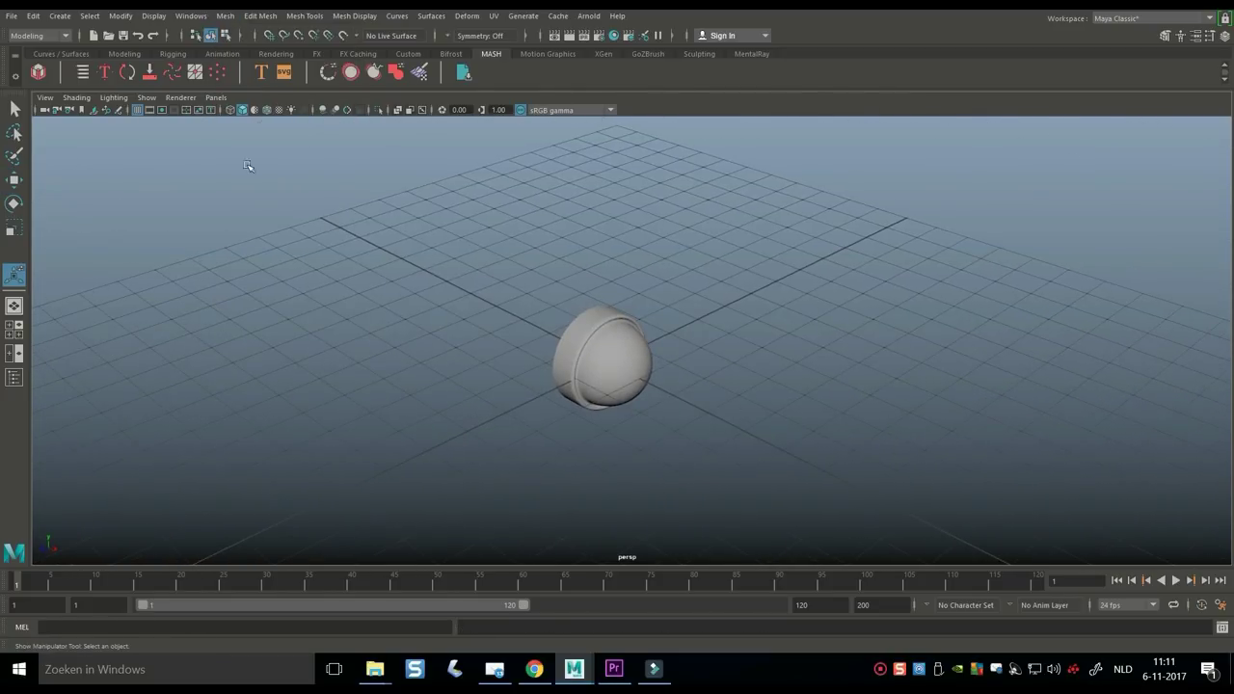
click(60, 15)
mouse_move(159, 65)
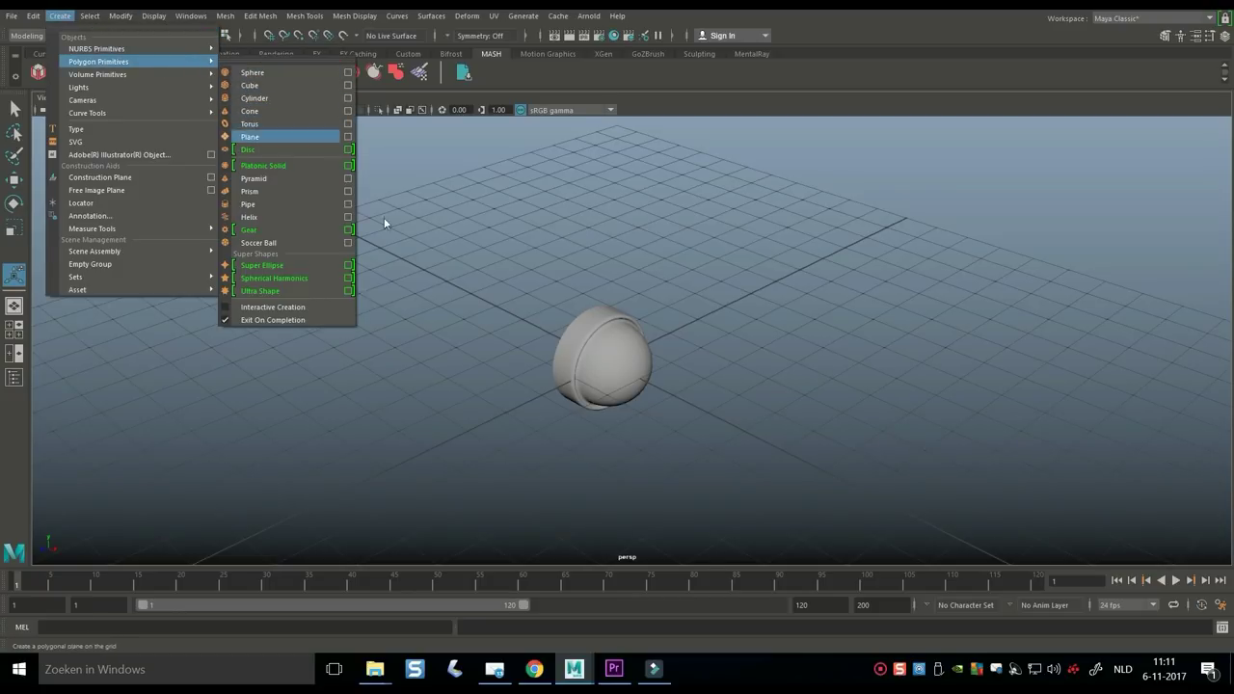
click(665, 323)
key(space)
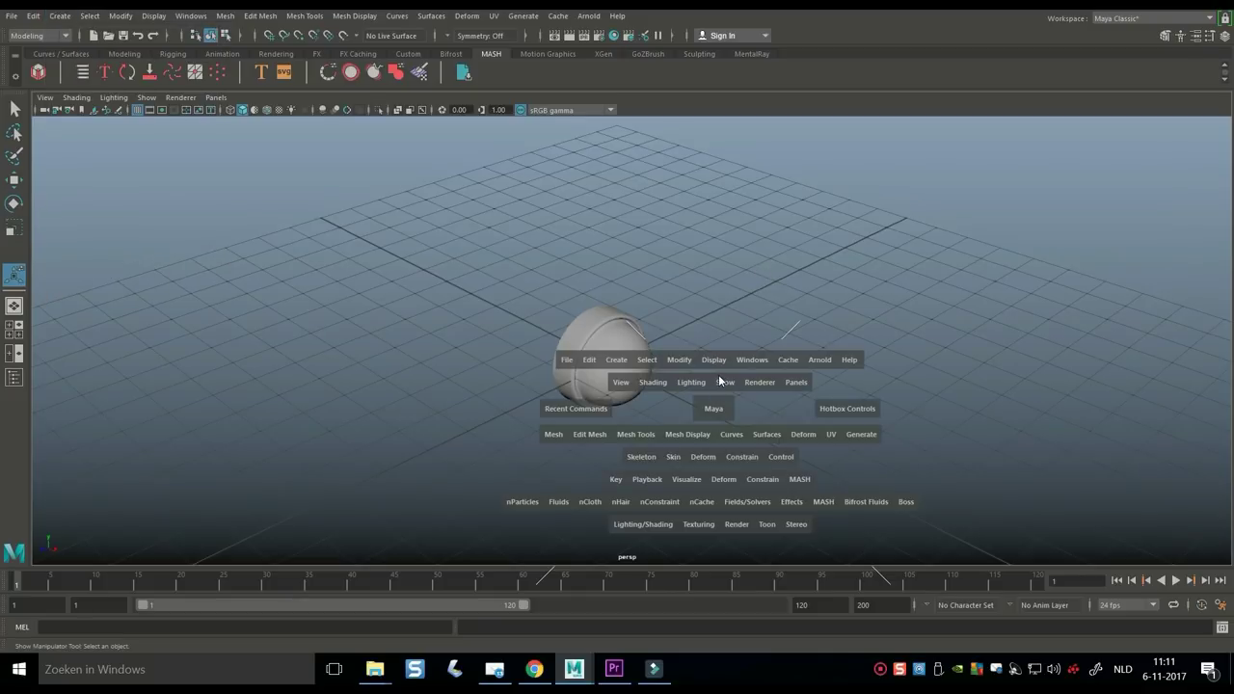
click(620, 362)
mouse_move(688, 413)
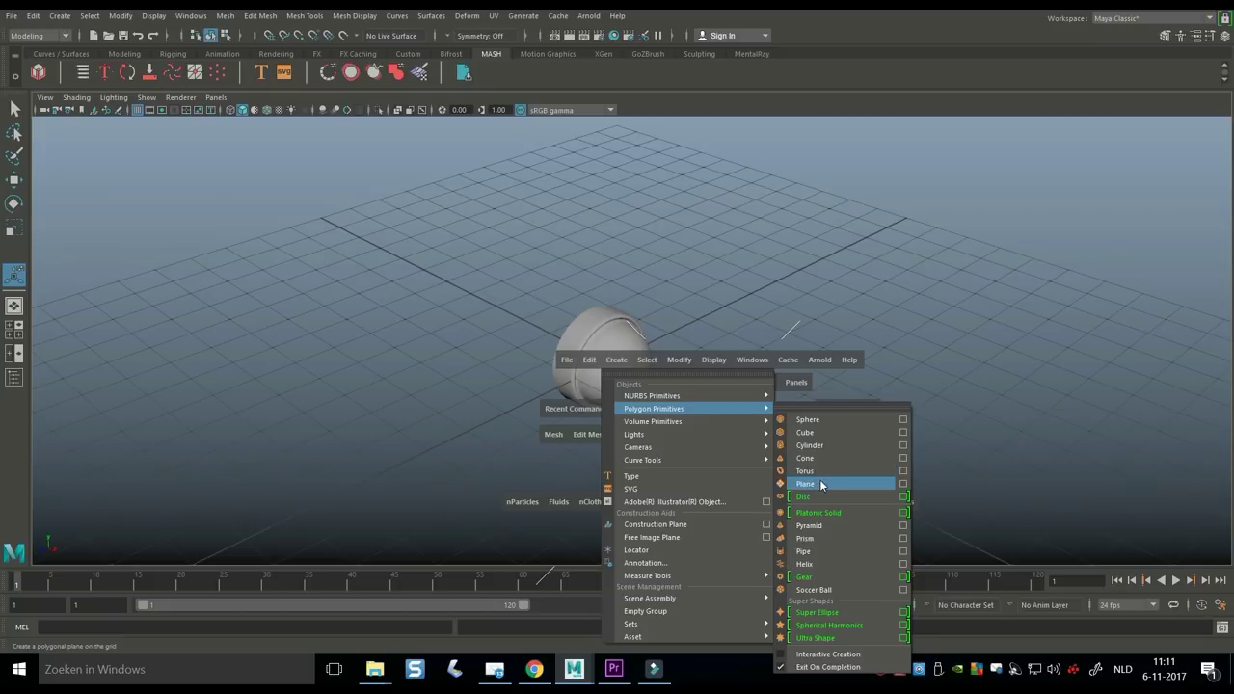
click(826, 444)
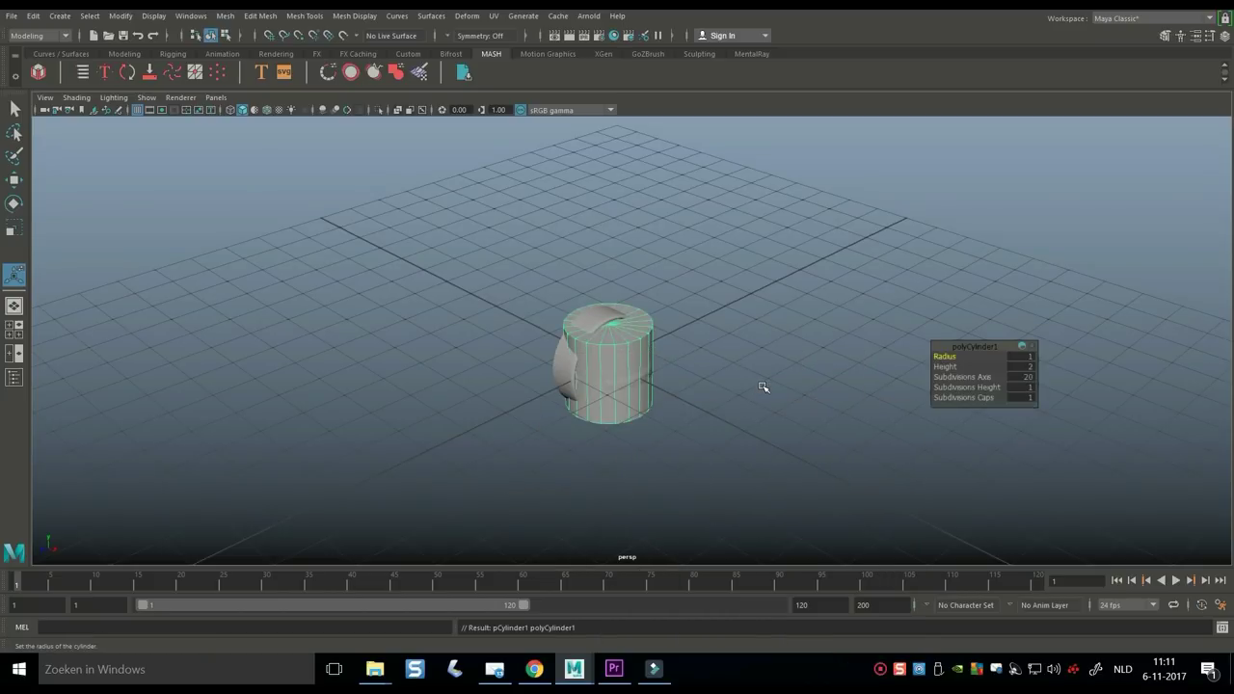
scroll(762, 386, up, 2)
key(ctrl+z)
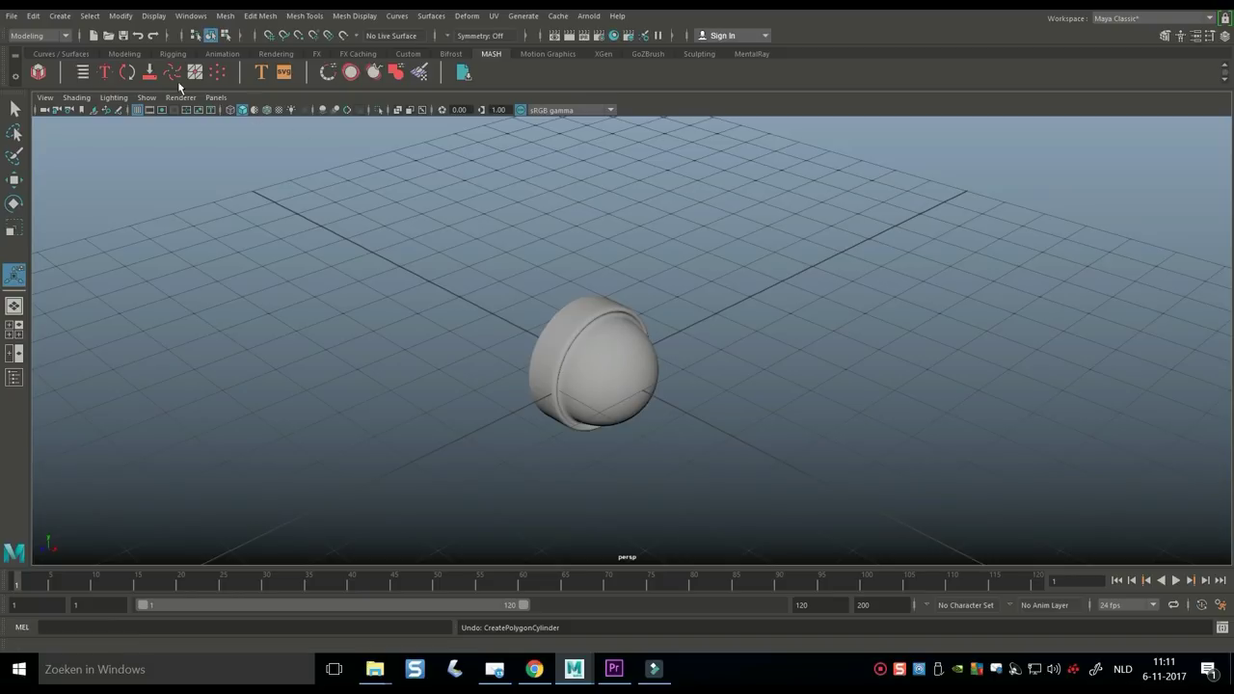
- Create a polygon pipe, rotate it -90 degrees about Z and move it along X in front of the dome
click(125, 54)
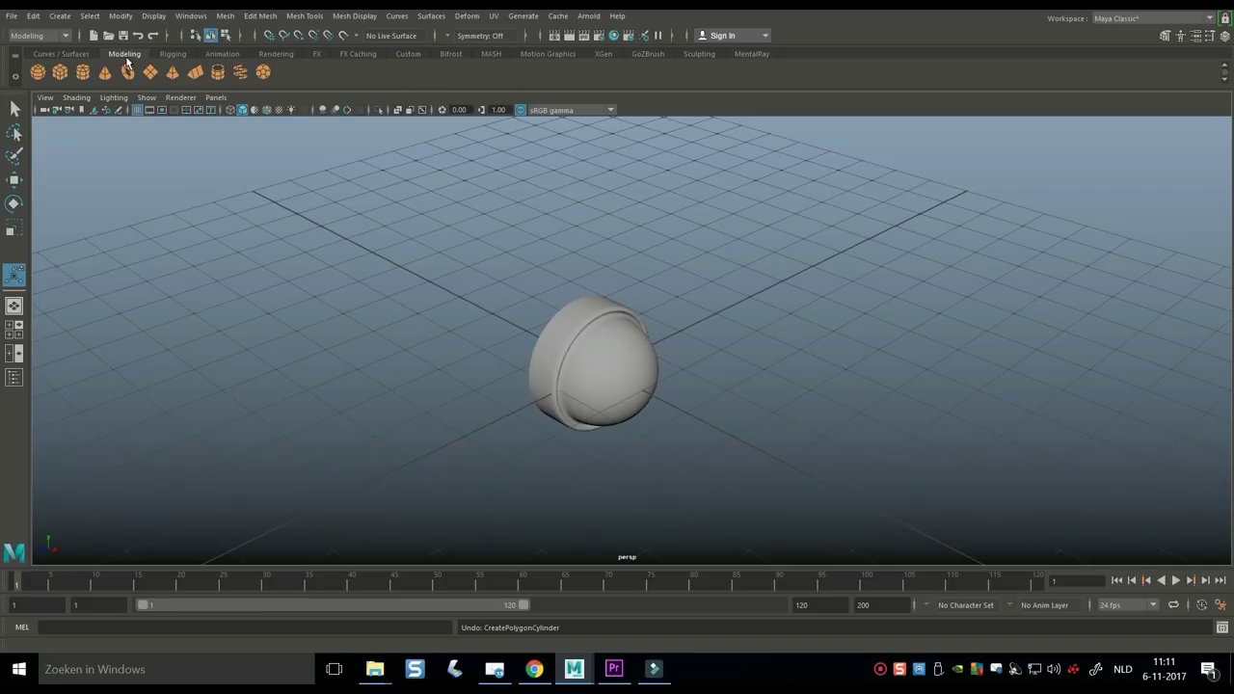
click(219, 74)
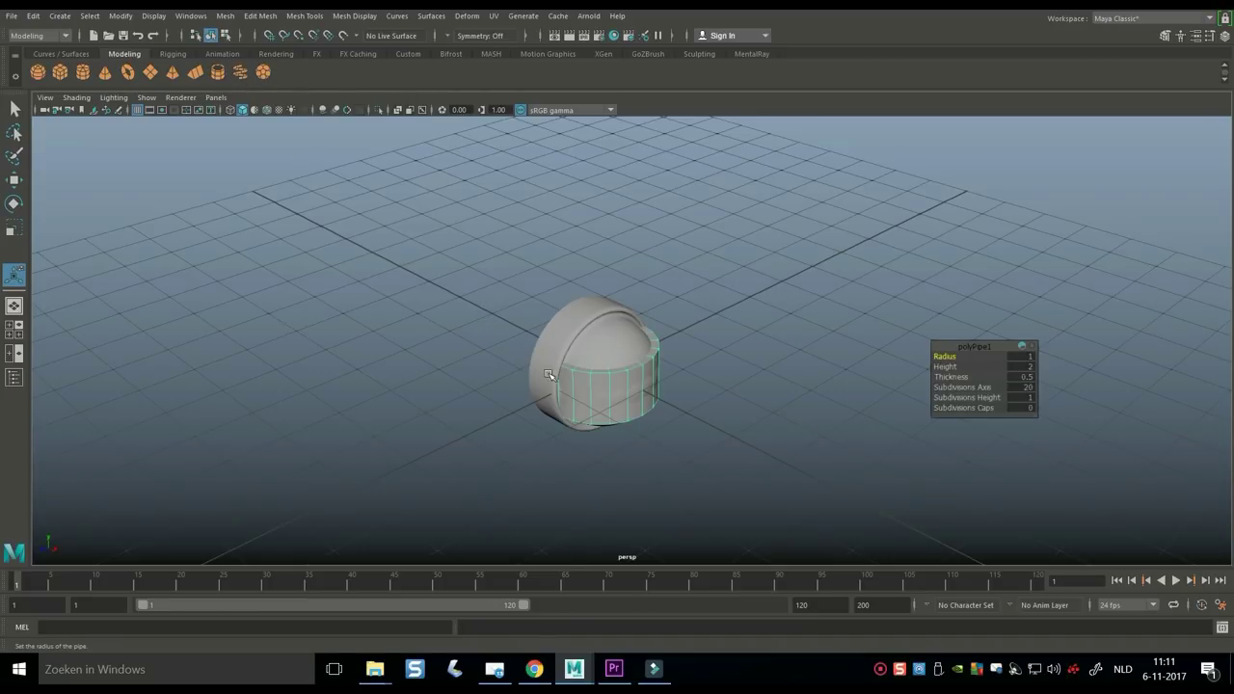
key(e)
drag(616, 330, 689, 465)
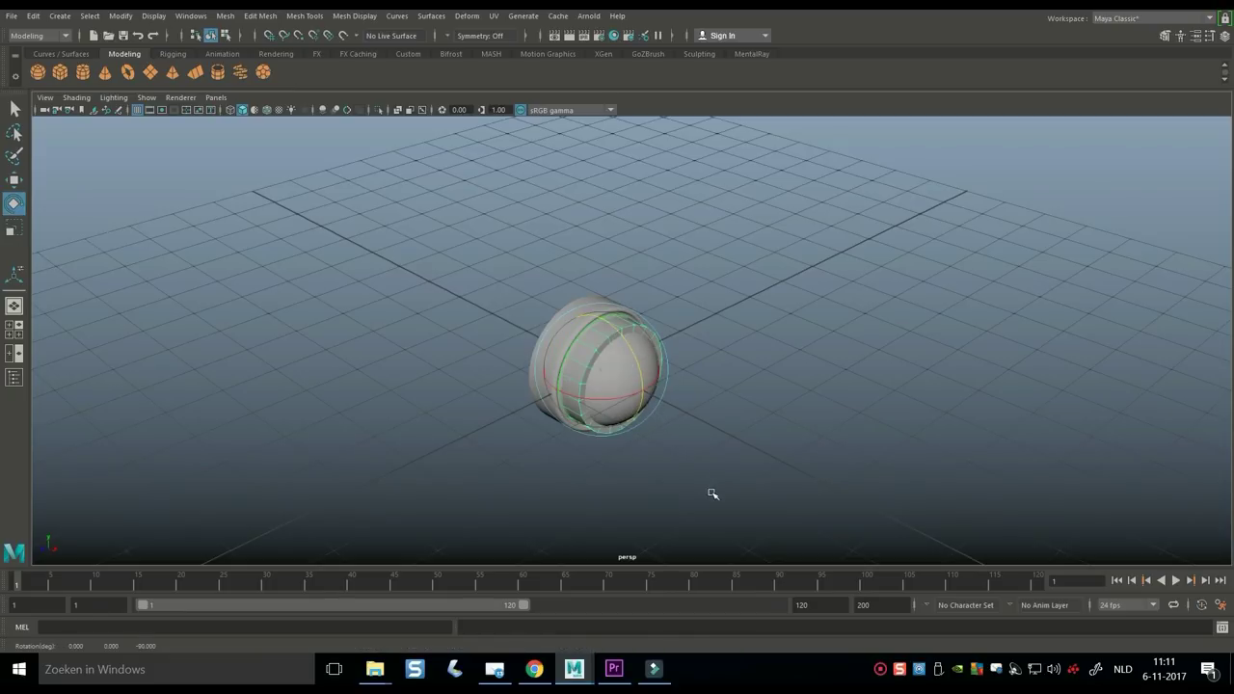
key(w)
drag(645, 391, 761, 449)
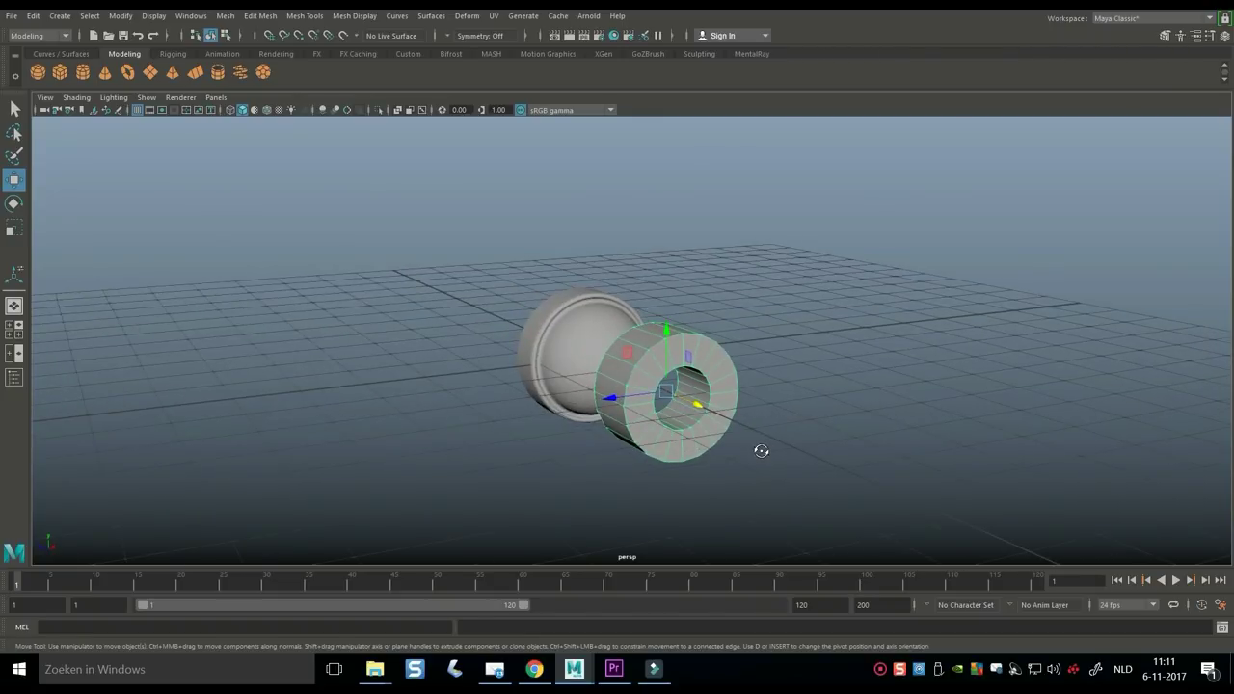
- Scale the pipe up uniformly to a large ring several times the dome's diameter
key(r)
drag(665, 391, 1016, 379)
scroll(1022, 376, down, 2)
scroll(944, 379, down, 3)
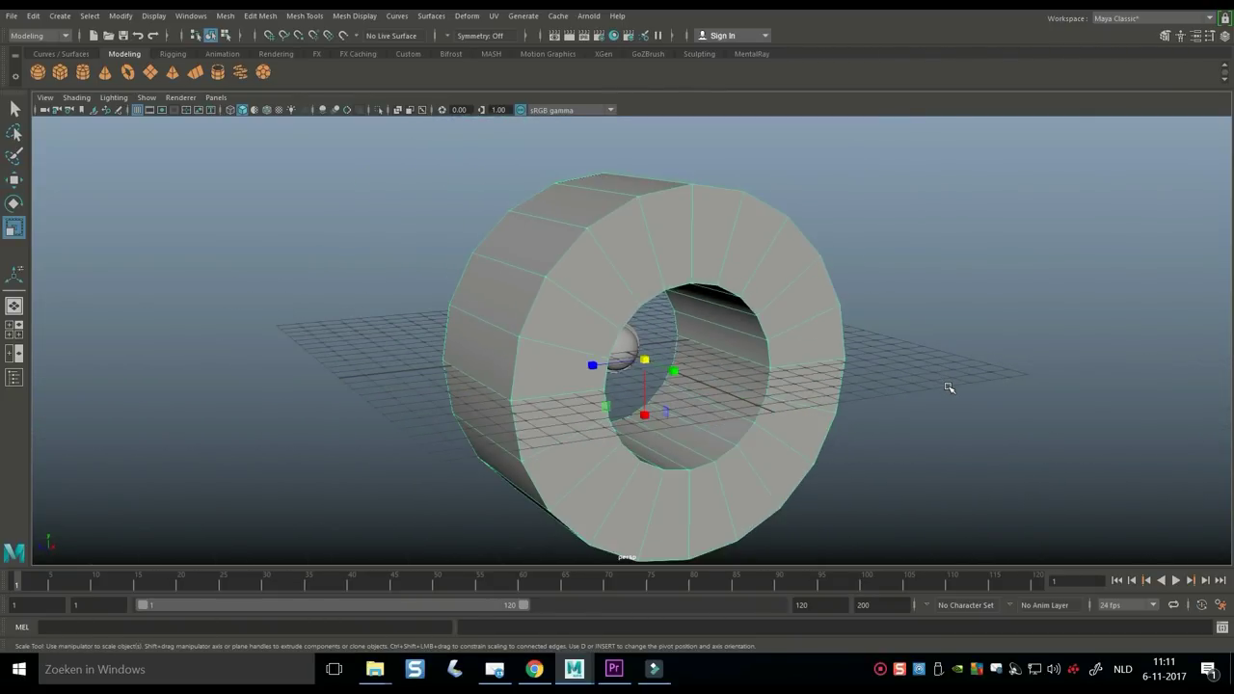
- Set the large pipe's axis subdivisions to 60, its thickness to 0.1 and its cap subdivisions to 3
key(ctrl+a)
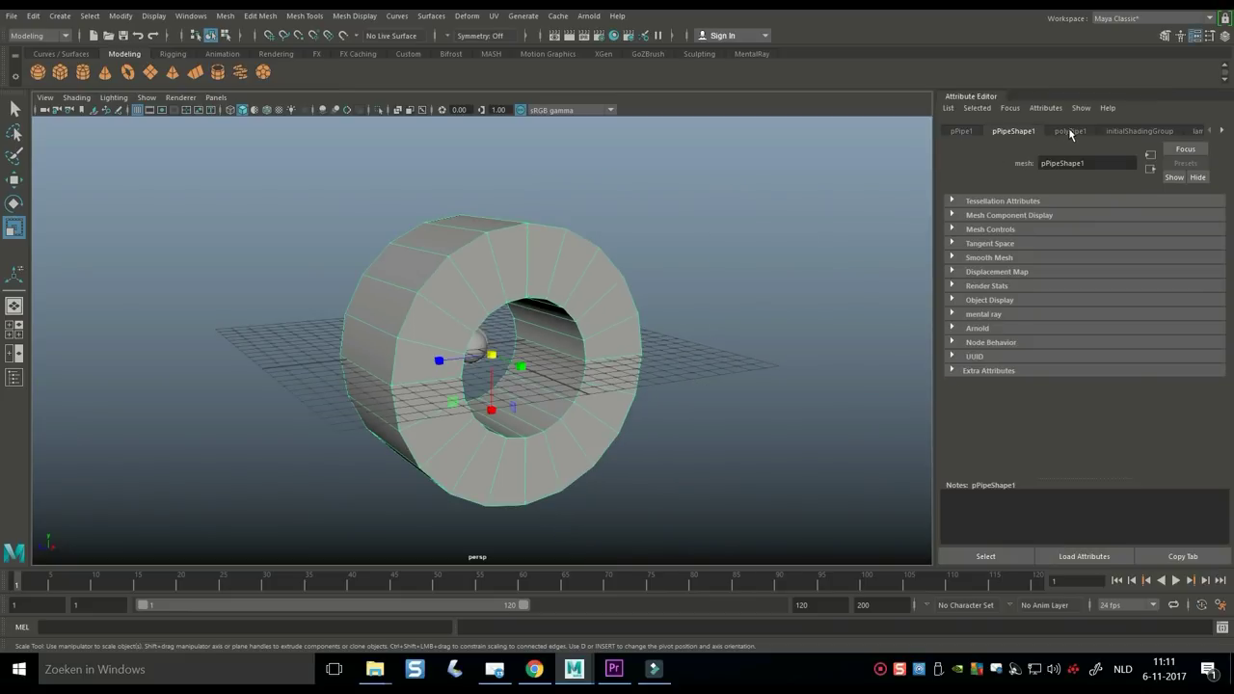
click(1071, 131)
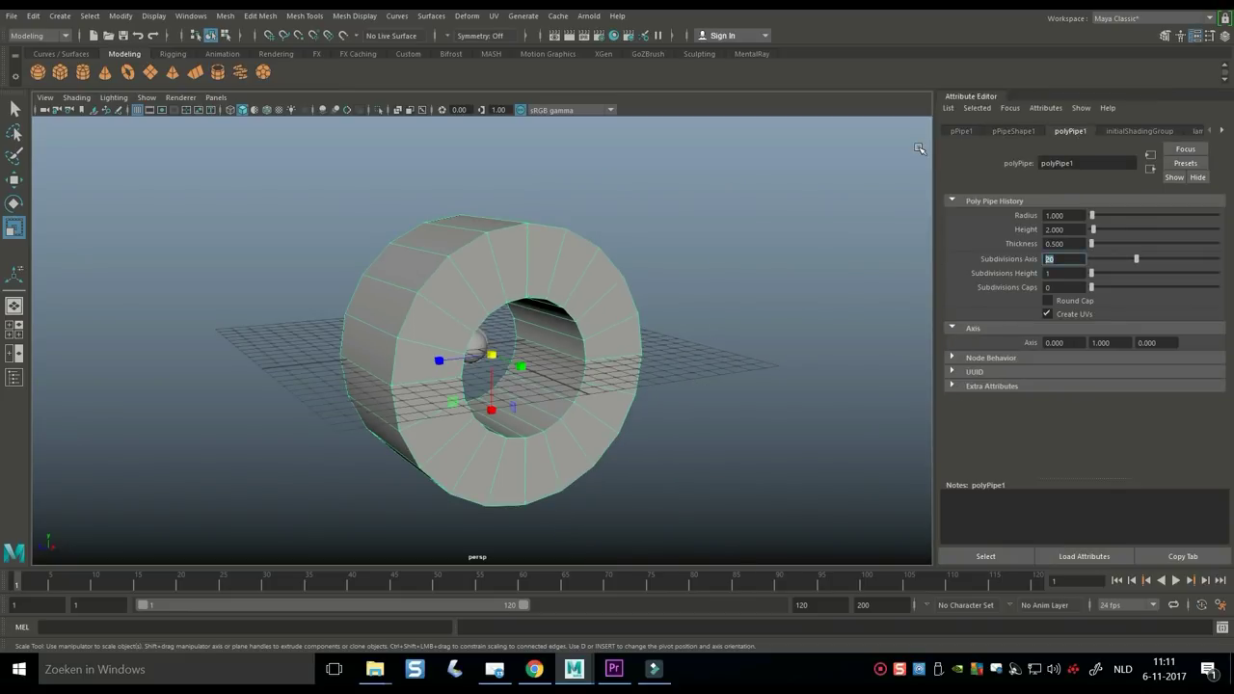
key(Return)
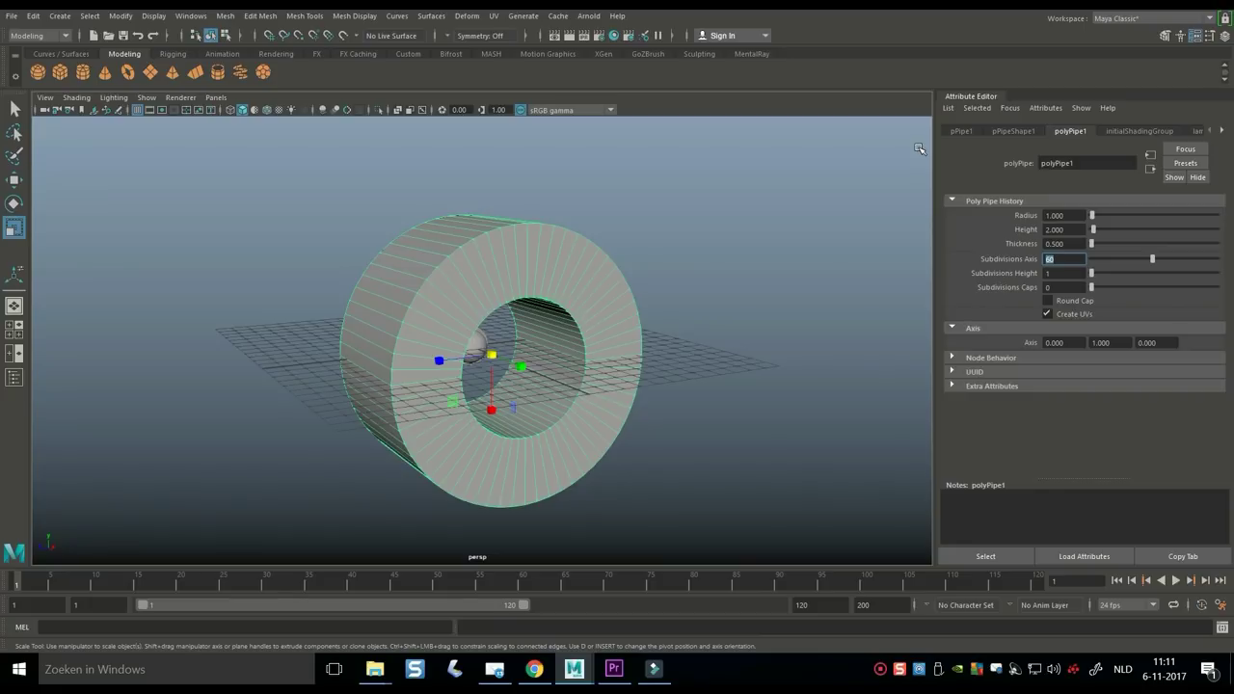
click(1071, 244)
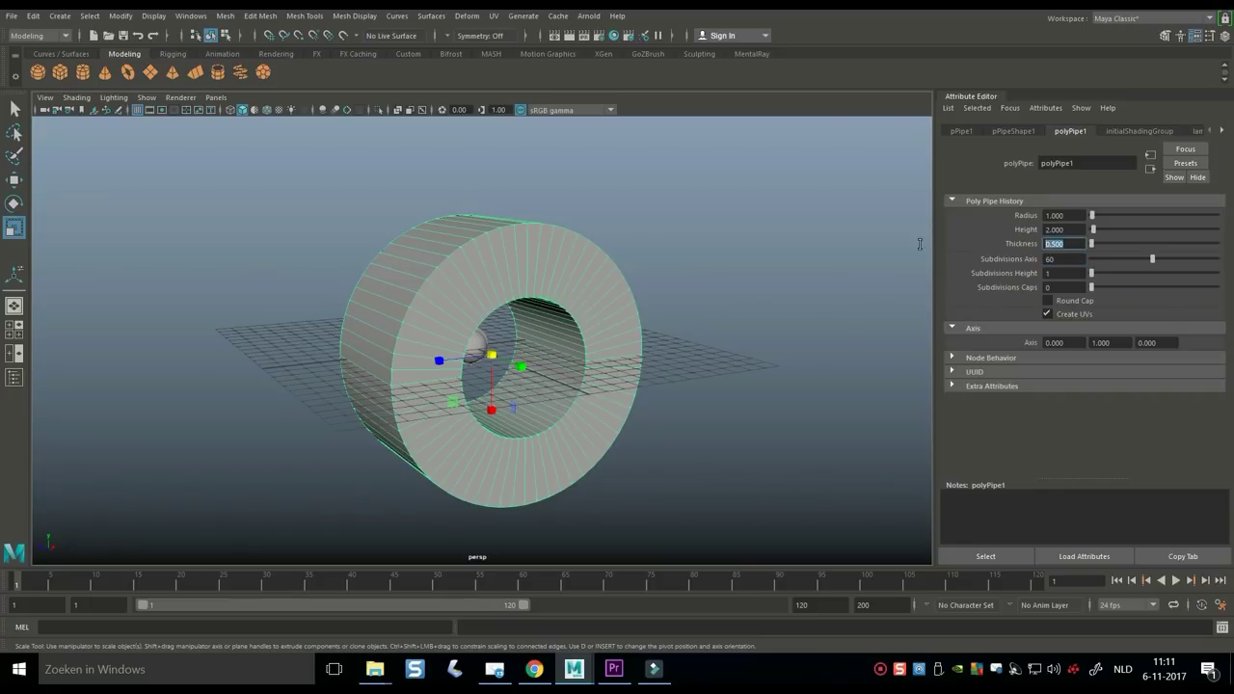
text(0.1)
key(Return)
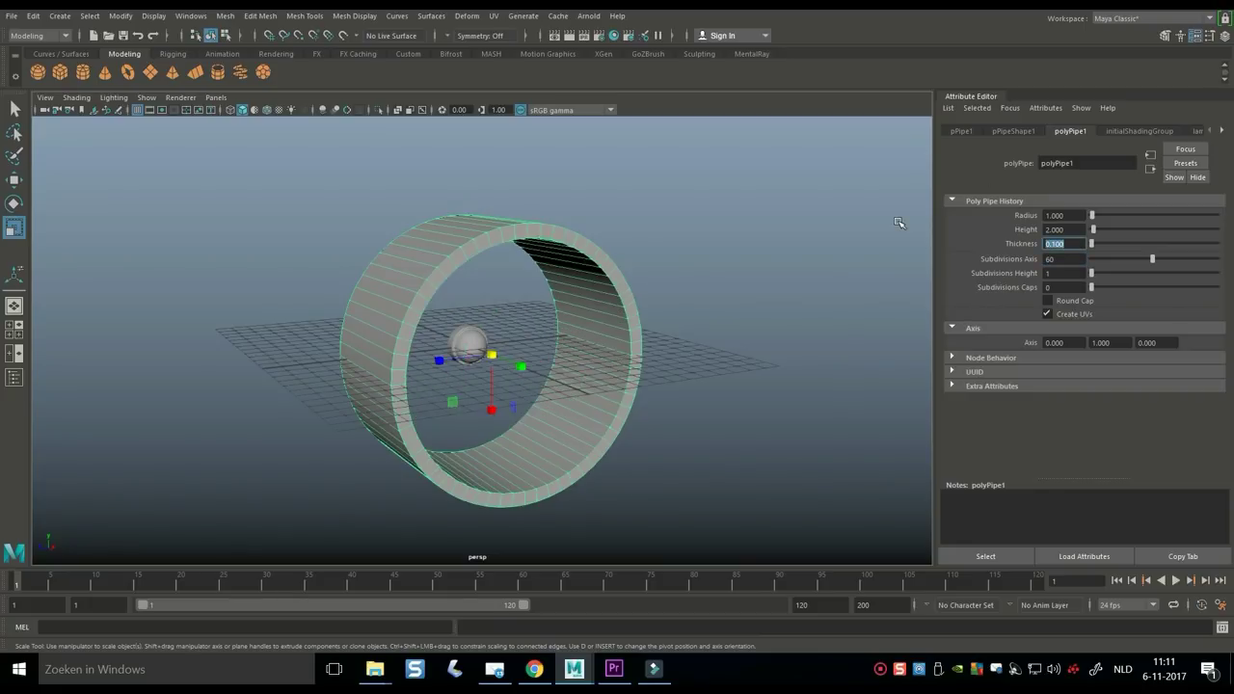
click(1059, 288)
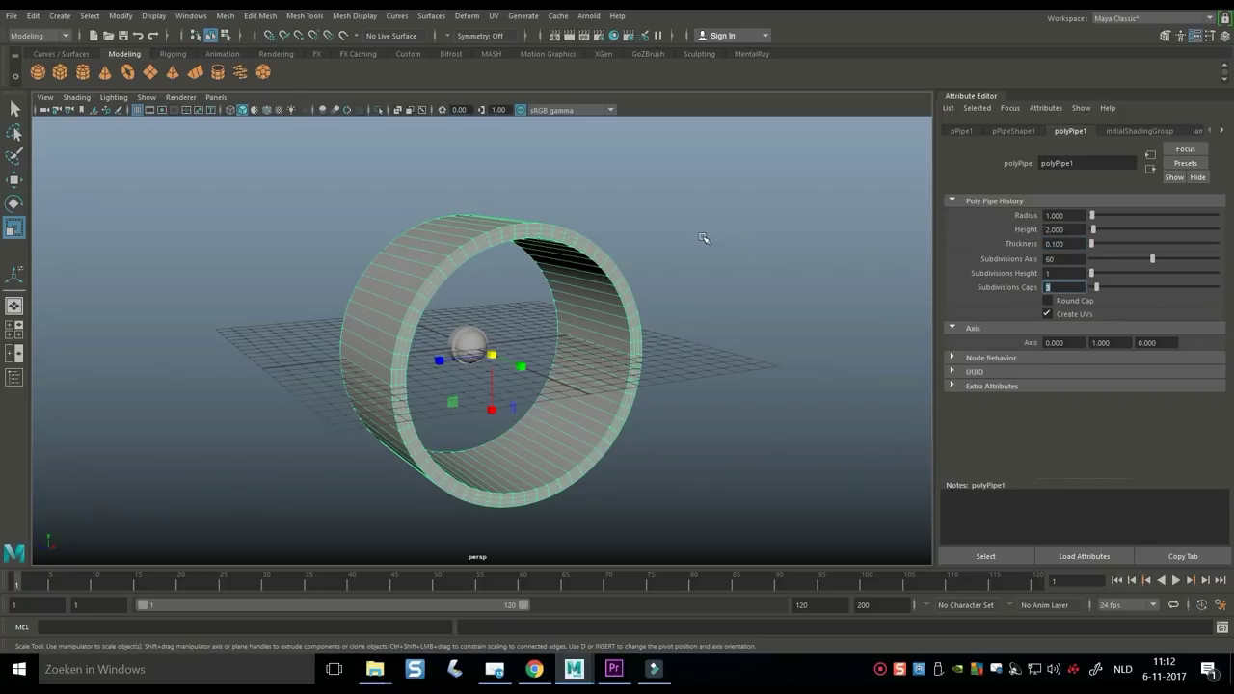
- Delete all faces of the large pipe except its front cap, leaving a flat ring
alt+drag(502, 291, 577, 229)
right_drag(577, 229, 577, 263)
drag(378, 318, 537, 561)
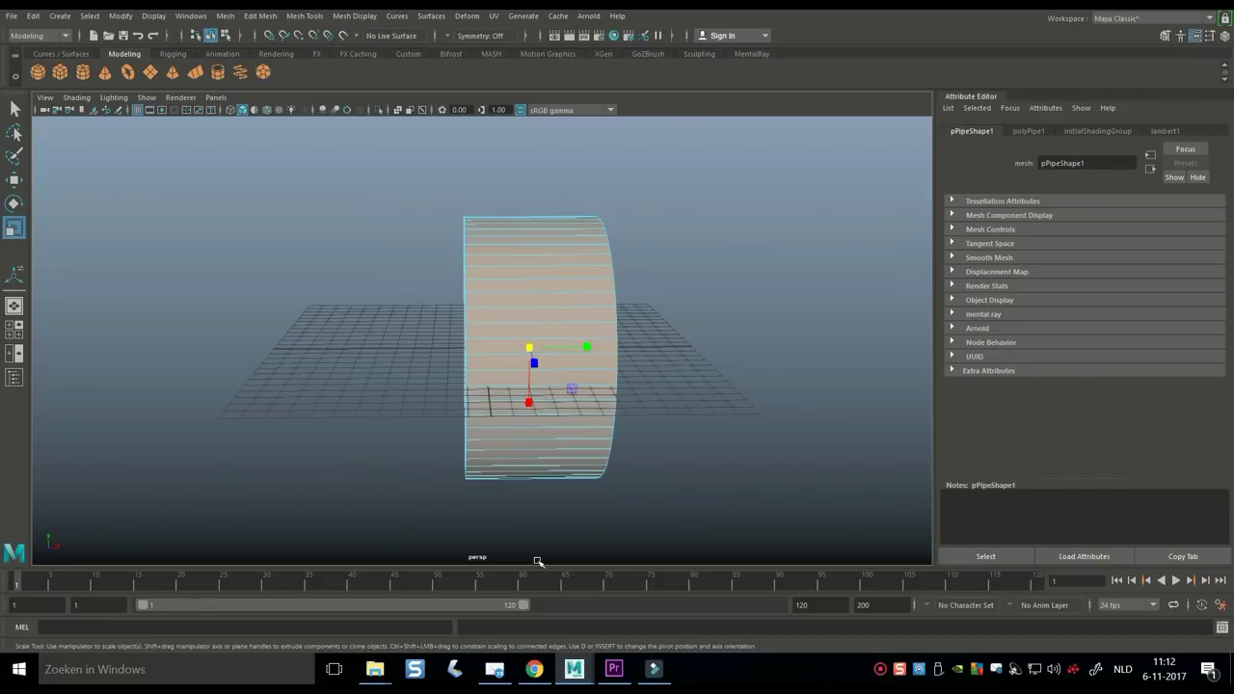
click(543, 556)
- Select the middle edge loops of the flat ring and move them slightly forward along X for a raised profile
alt+drag(659, 491, 627, 463)
right_drag(582, 212, 592, 184)
click(586, 196)
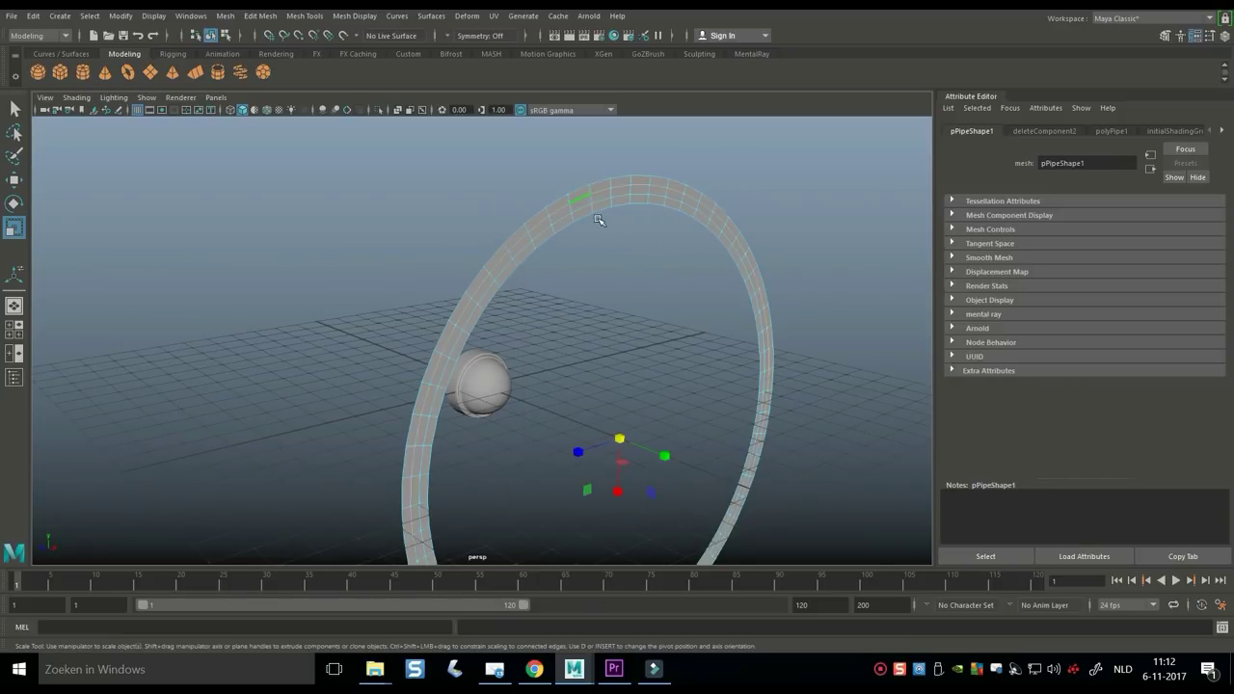
scroll(598, 191, up, 3)
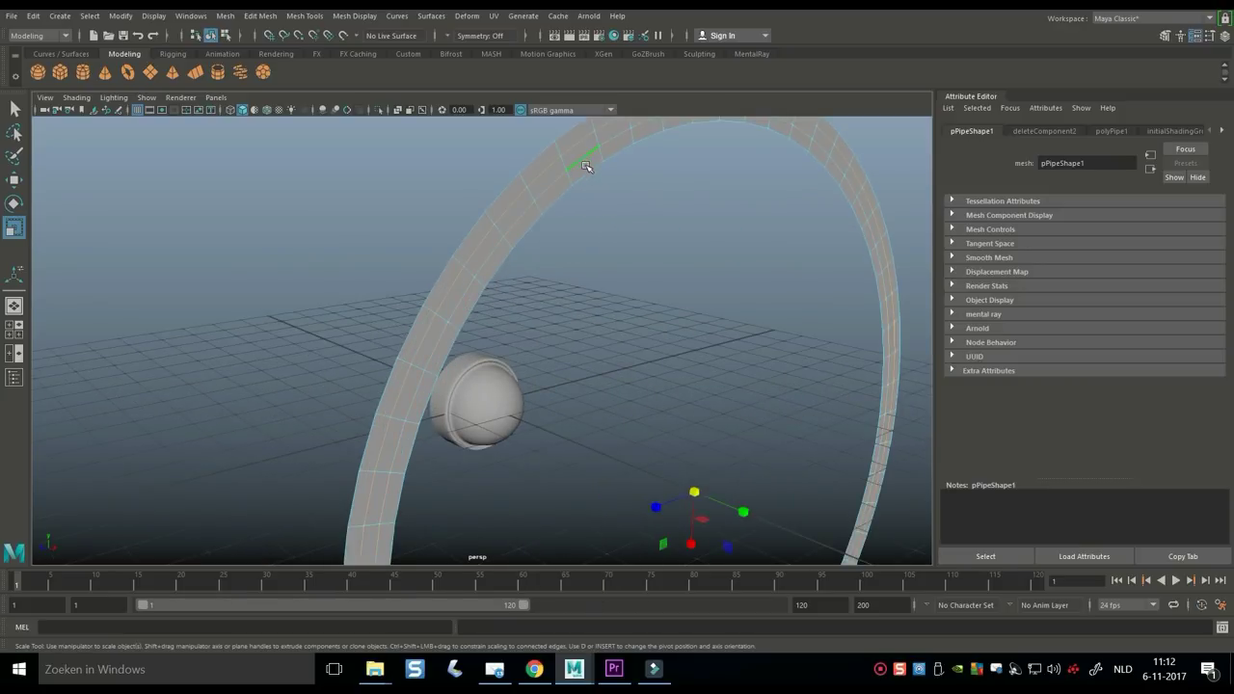
scroll(584, 164, down, 4)
key(w)
drag(625, 425, 626, 430)
scroll(524, 331, up, 4)
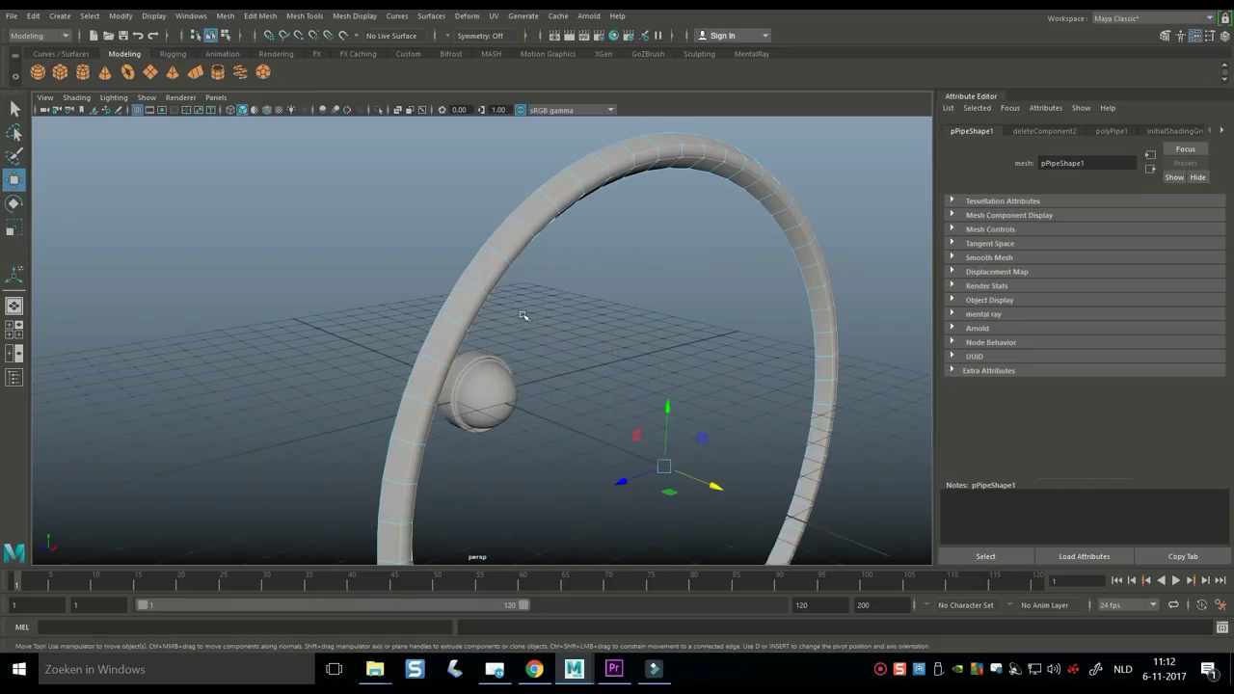
- Extrude the ring's inner and outer border edges three times backward along X to form its side walls
shift+click(494, 233)
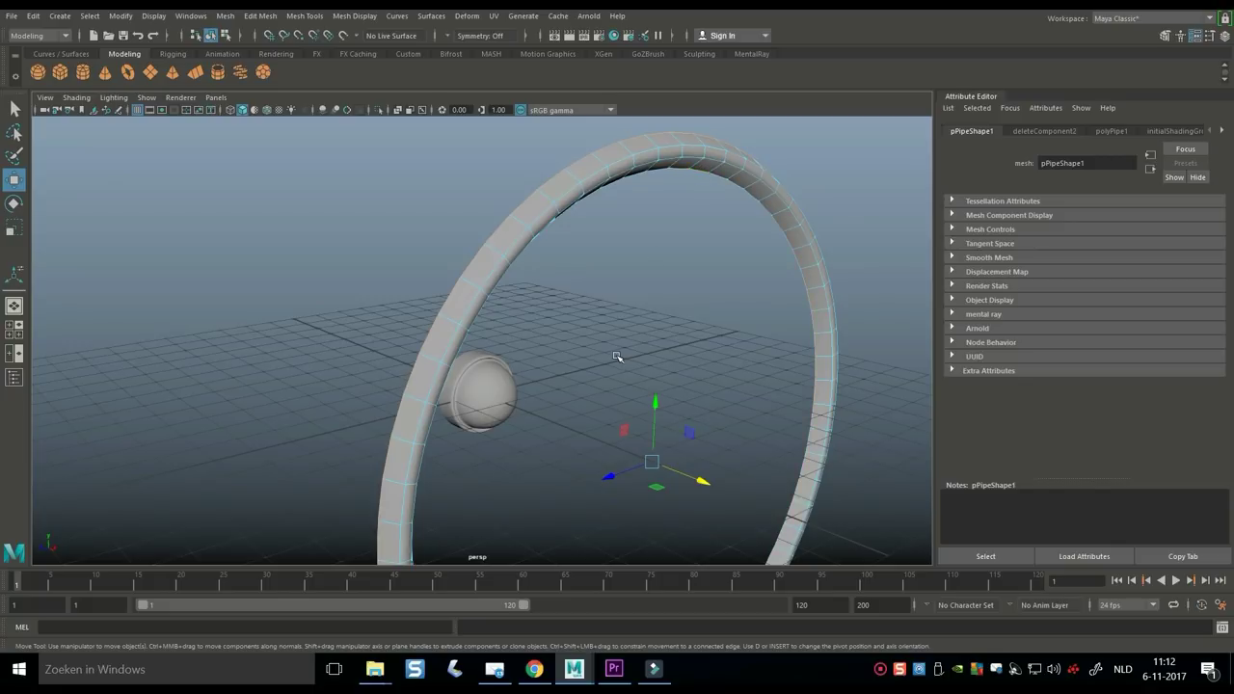
key(ctrl+e)
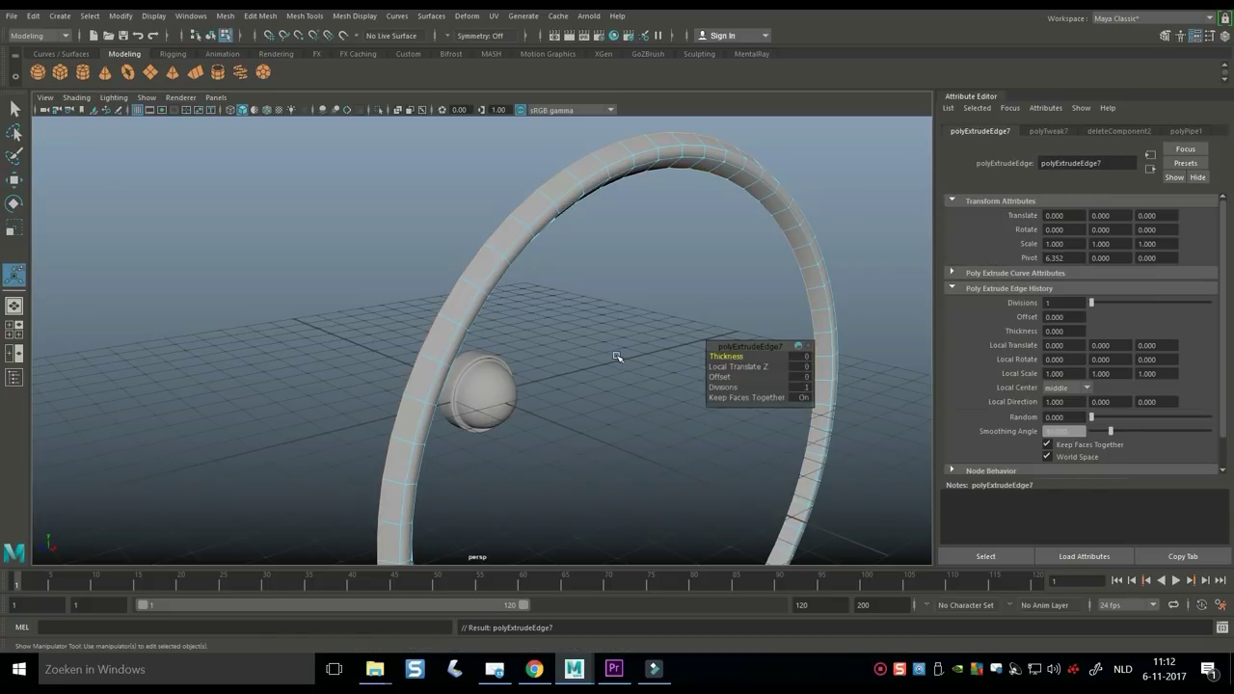
key(w)
drag(690, 477, 649, 463)
key(ctrl+e)
key(w)
key(ctrl+e)
key(w)
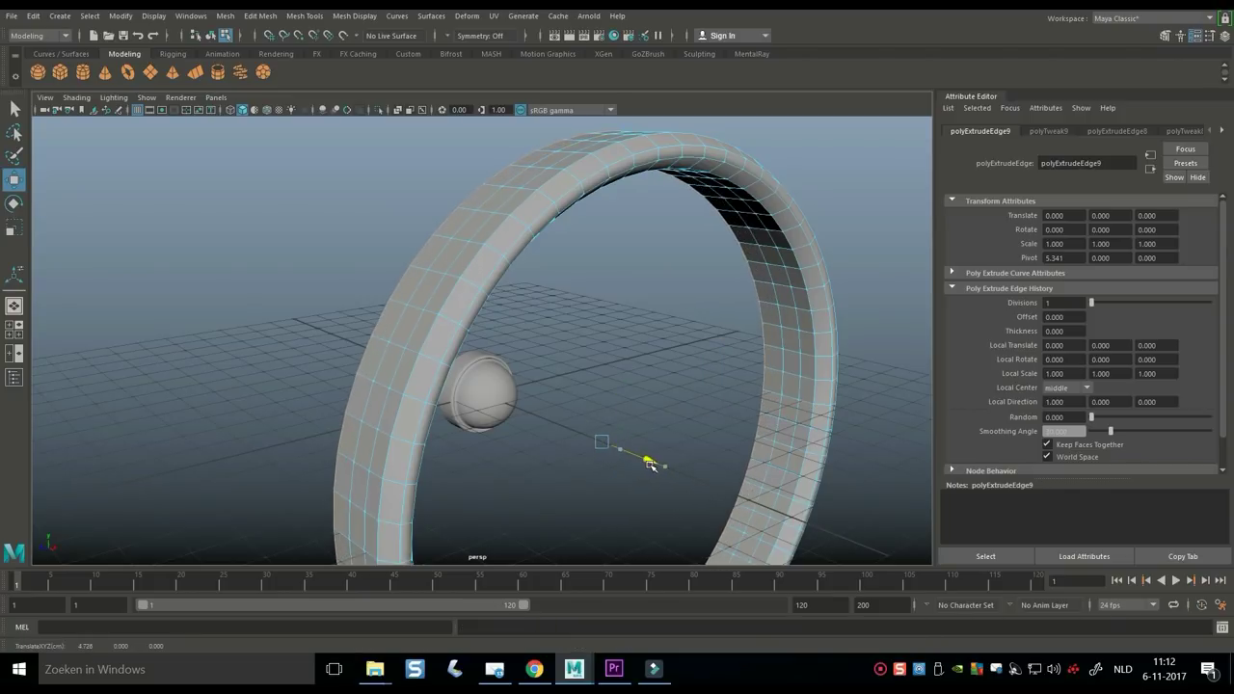
- Return to object mode, smooth the whole ring mesh and move it back along X around the dome
right_drag(558, 188, 598, 167)
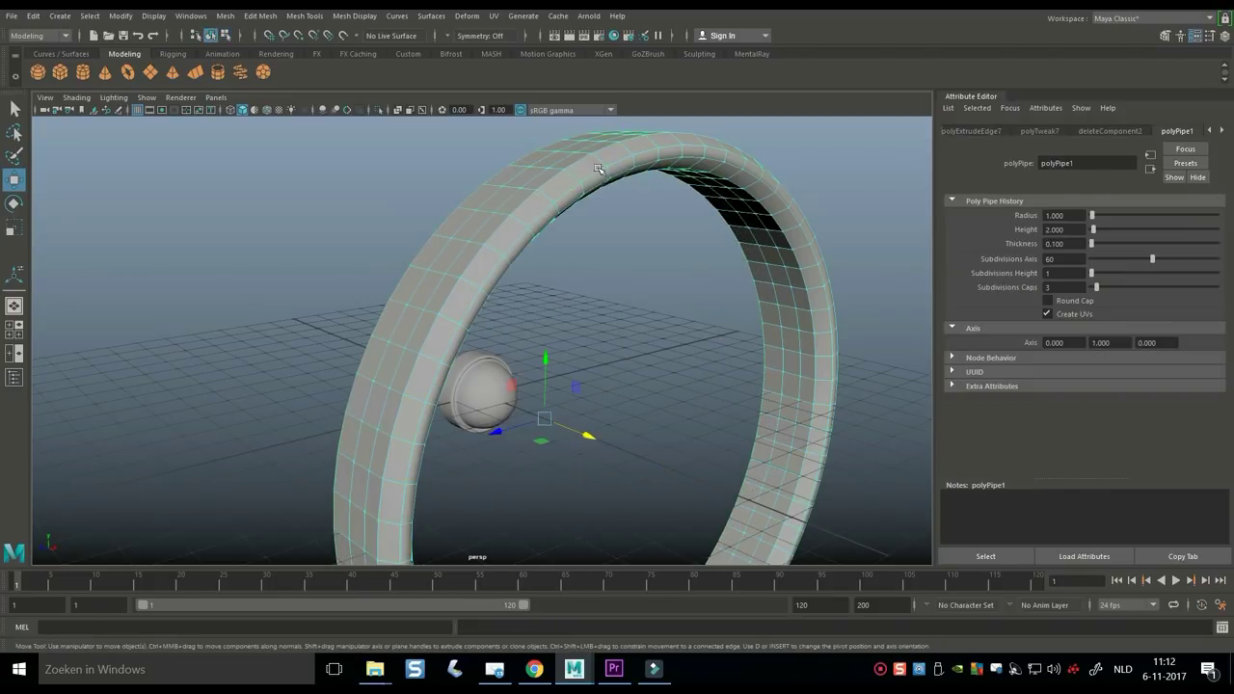
click(227, 17)
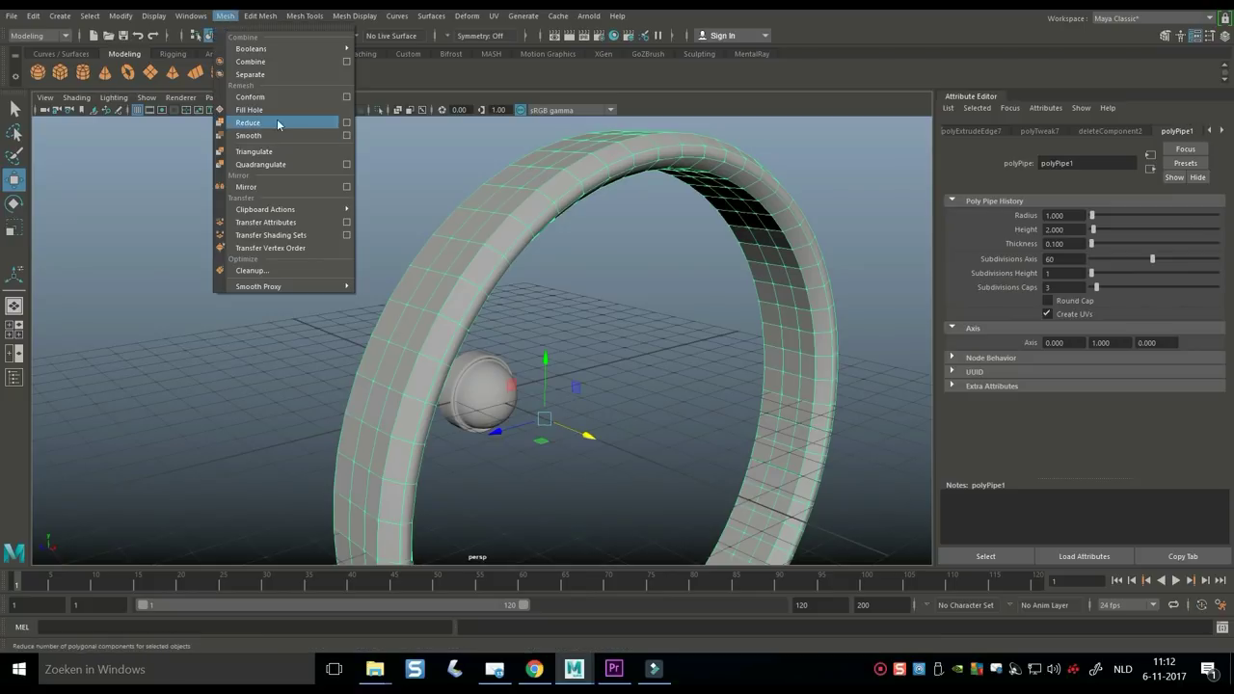
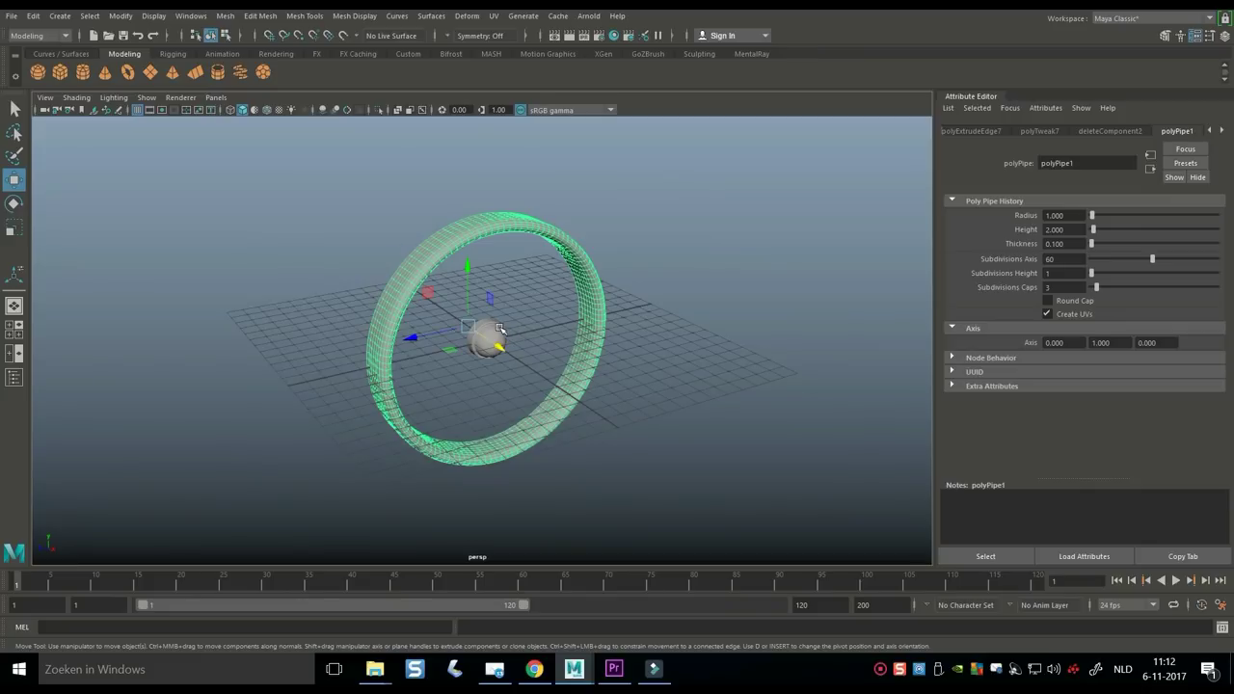
- Try to move the dome forward along X by about 1.28 cm
click(500, 329)
scroll(540, 405, up, 3)
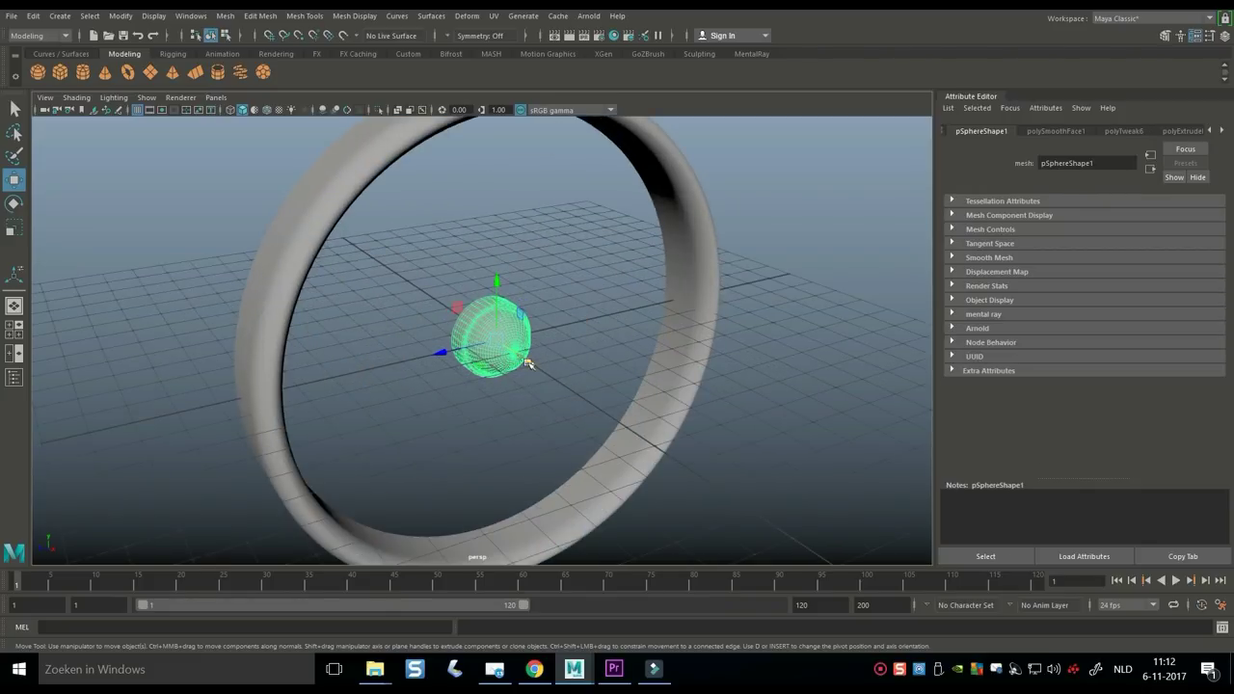
drag(529, 362, 556, 382)
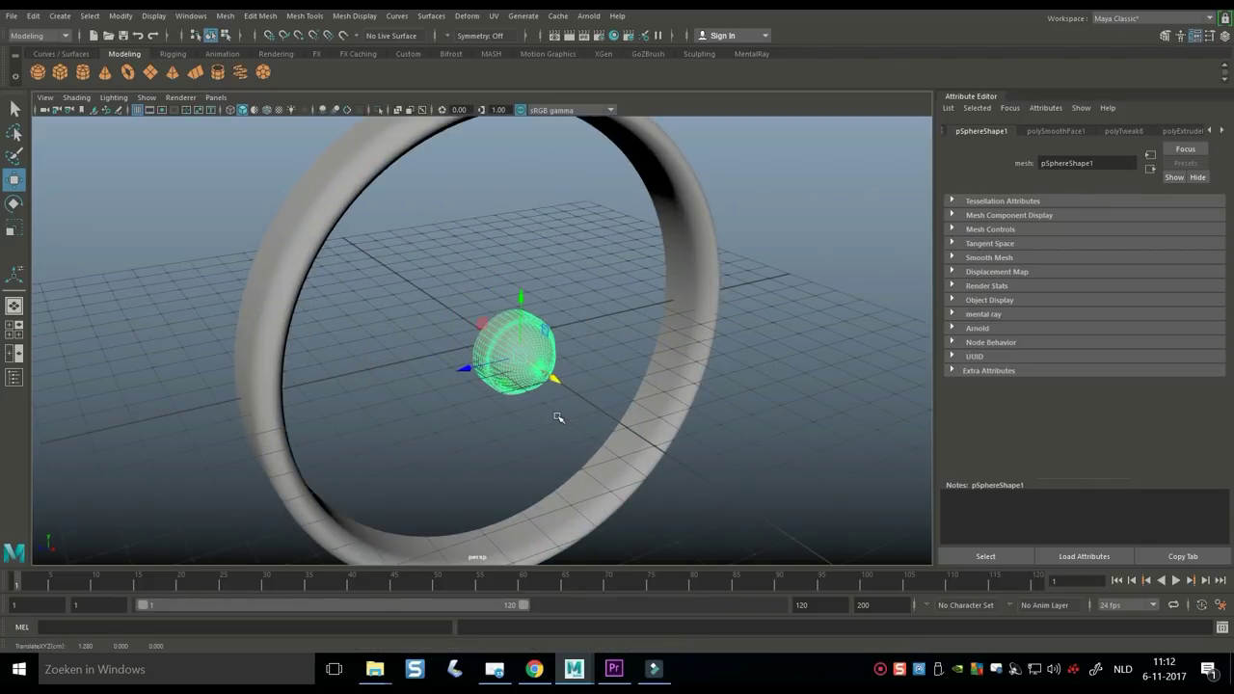
key(ctrl+z)
- Create a second polygon pipe at the dome, rotate it -90 degrees about Z and scale it uniformly to about 1.37
alt+drag(586, 461, 565, 447)
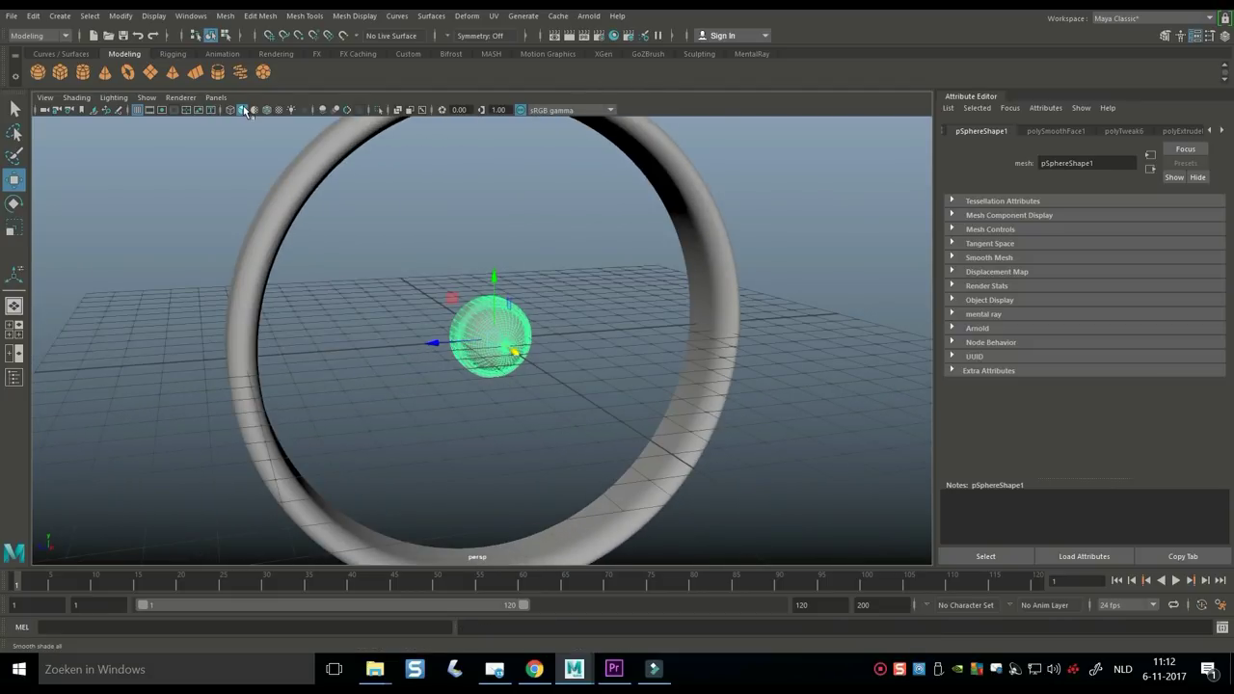
click(218, 74)
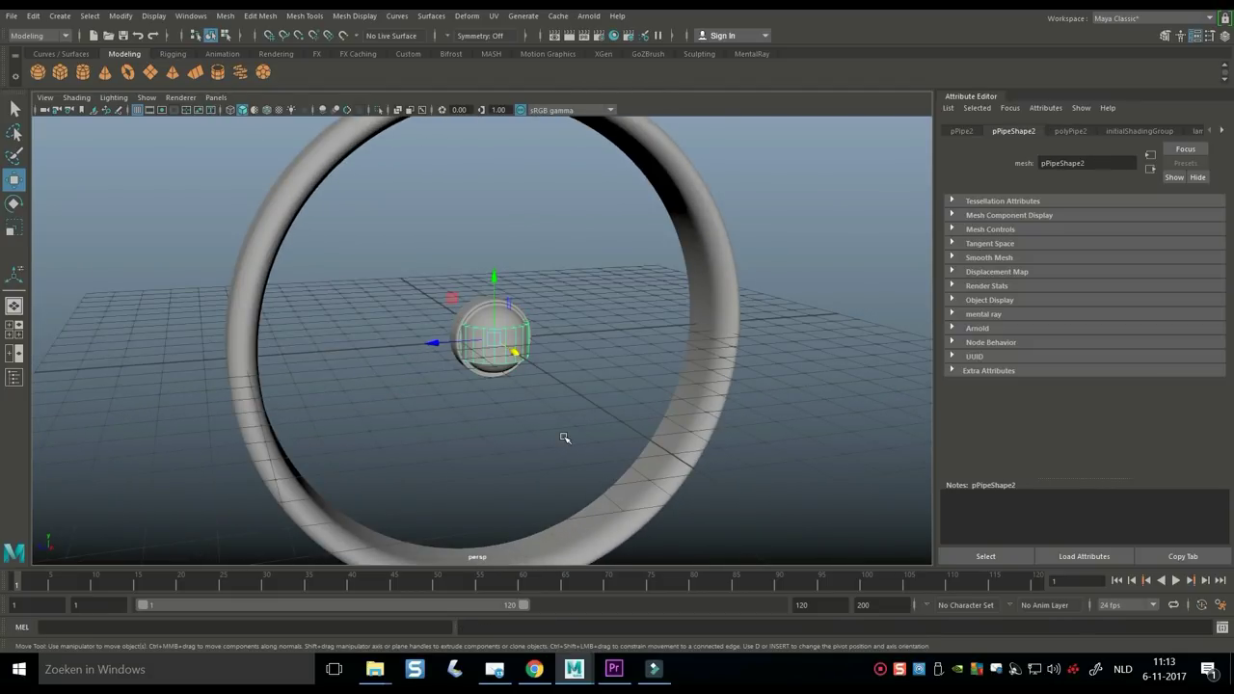
key(e)
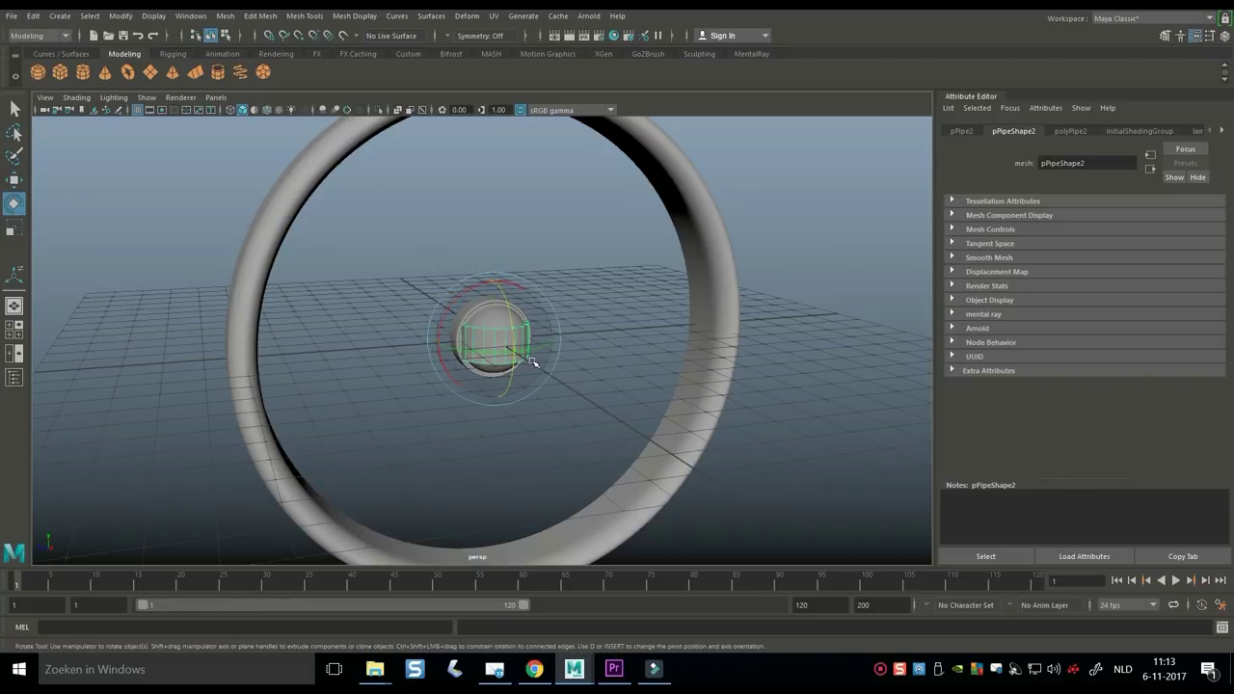
drag(504, 302, 529, 375)
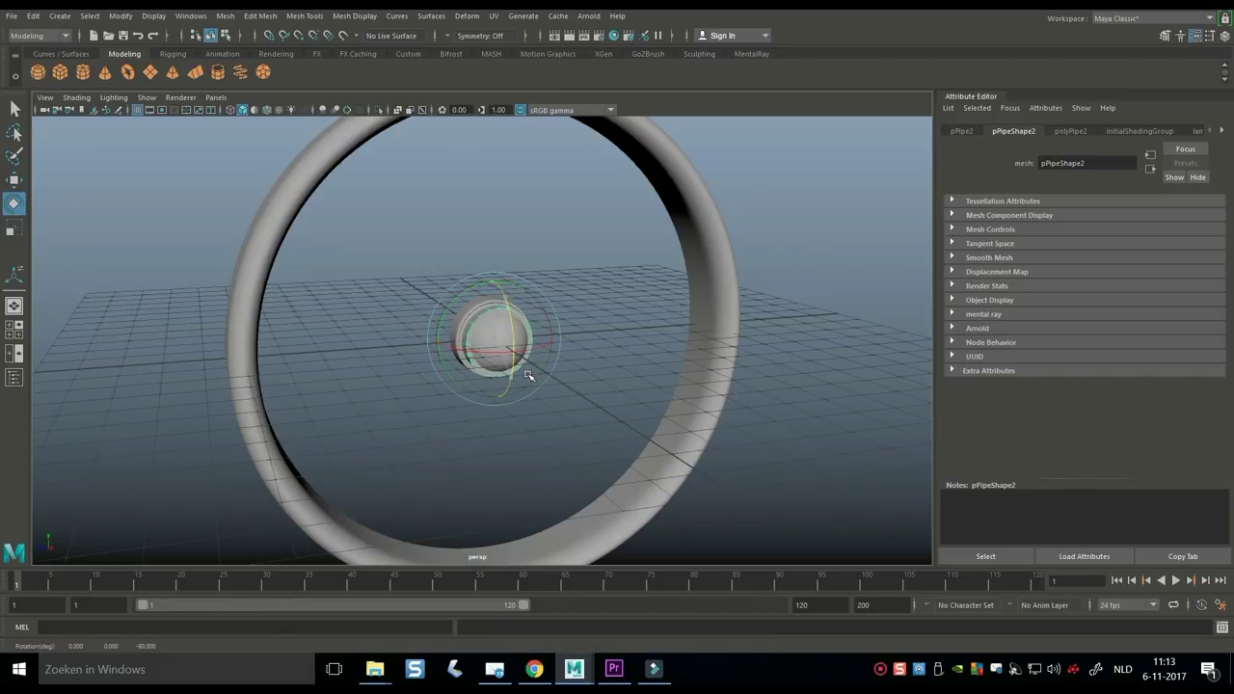
key(r)
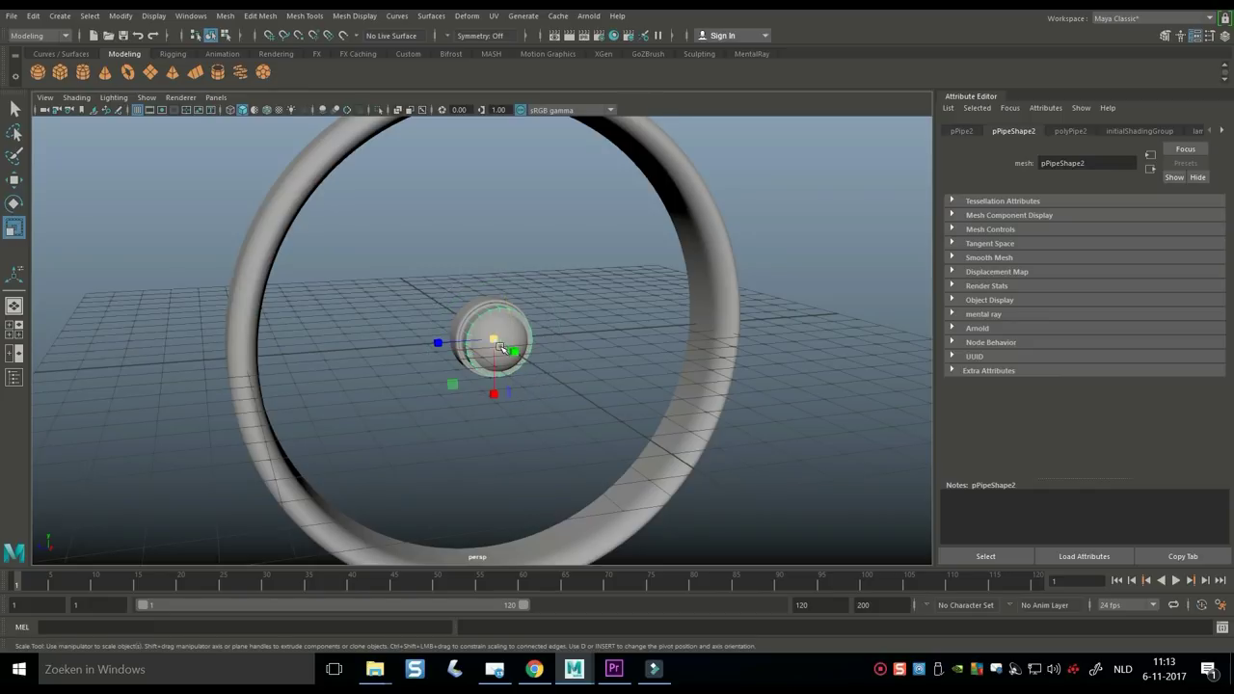
- In the wireframe side view, set the new pipe's axis subdivisions to 60 and scale it uniformly to about 2.34, fitting its hole to the dome's rim
click(15, 329)
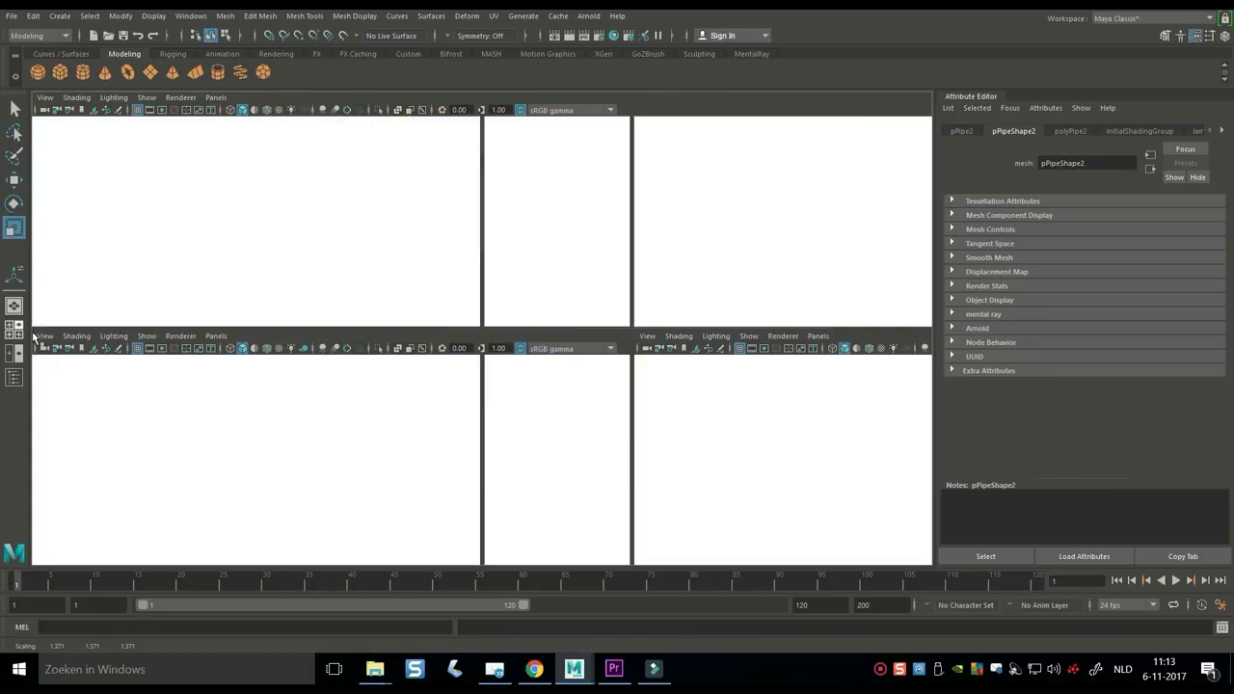
key(space)
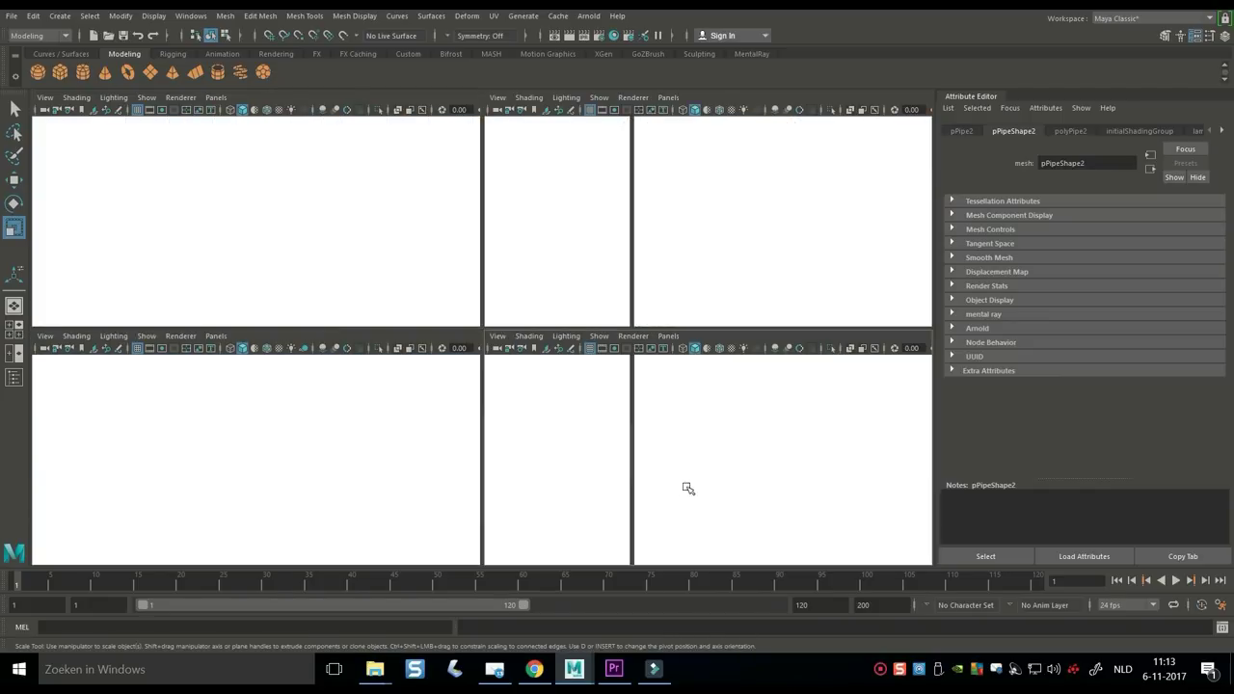
key(f)
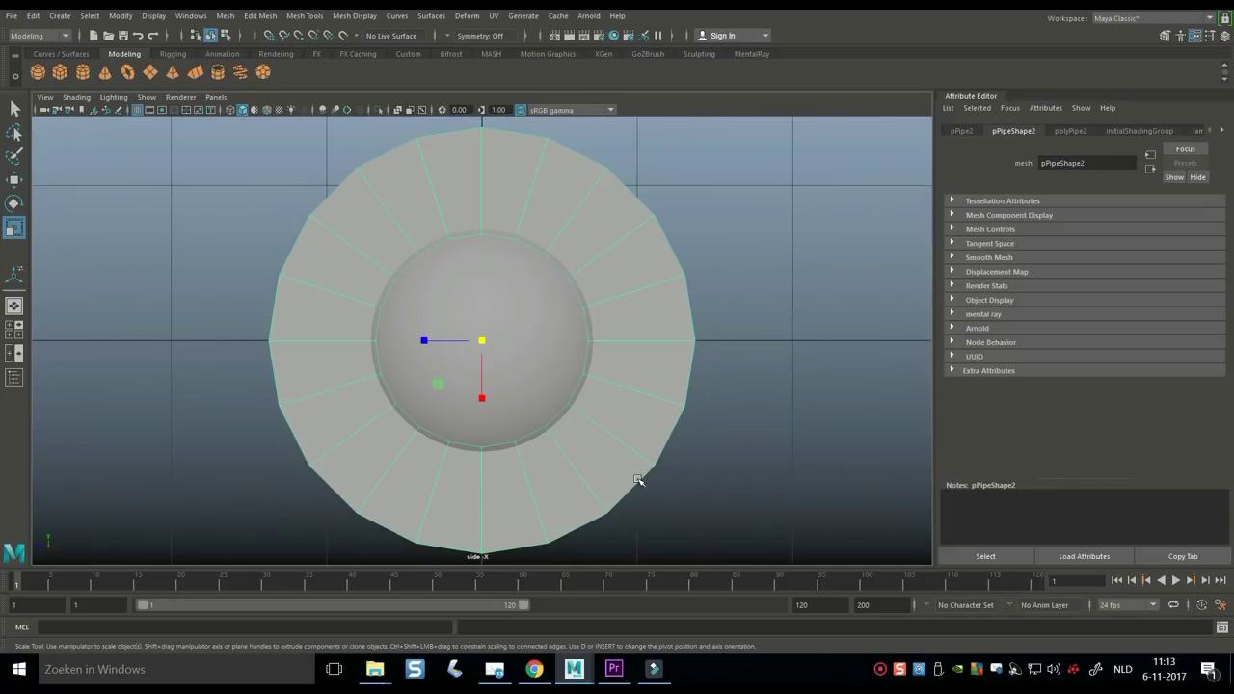
key(4)
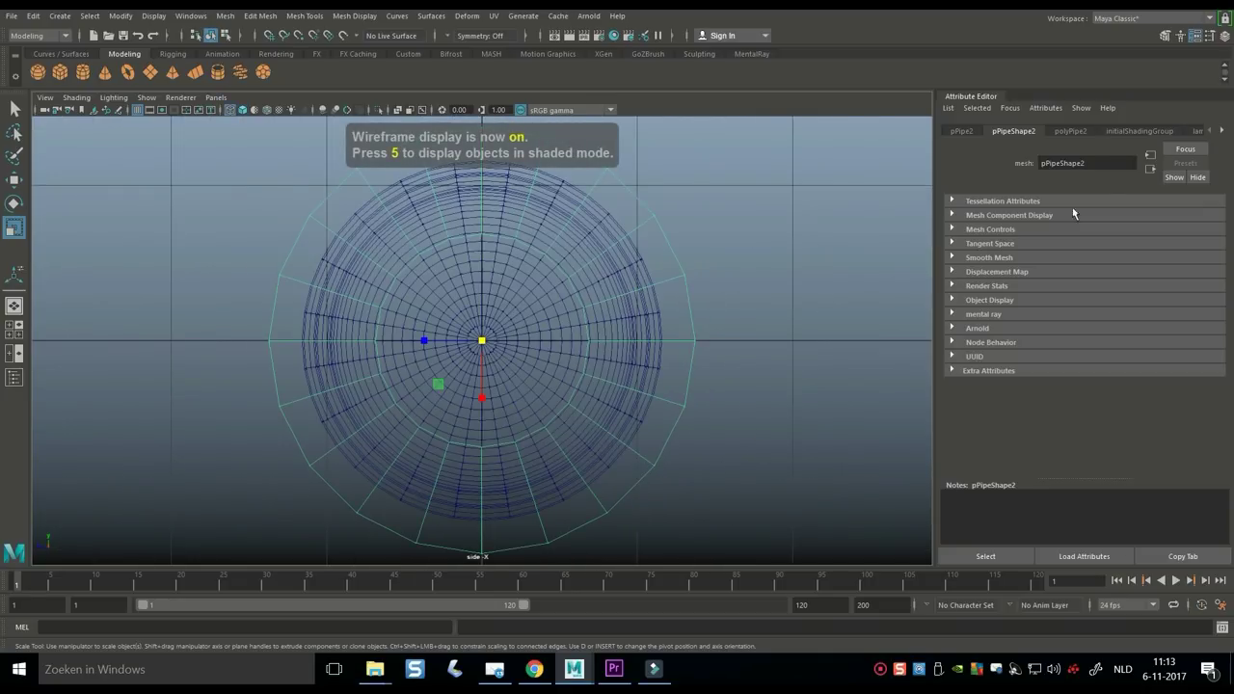
click(1073, 132)
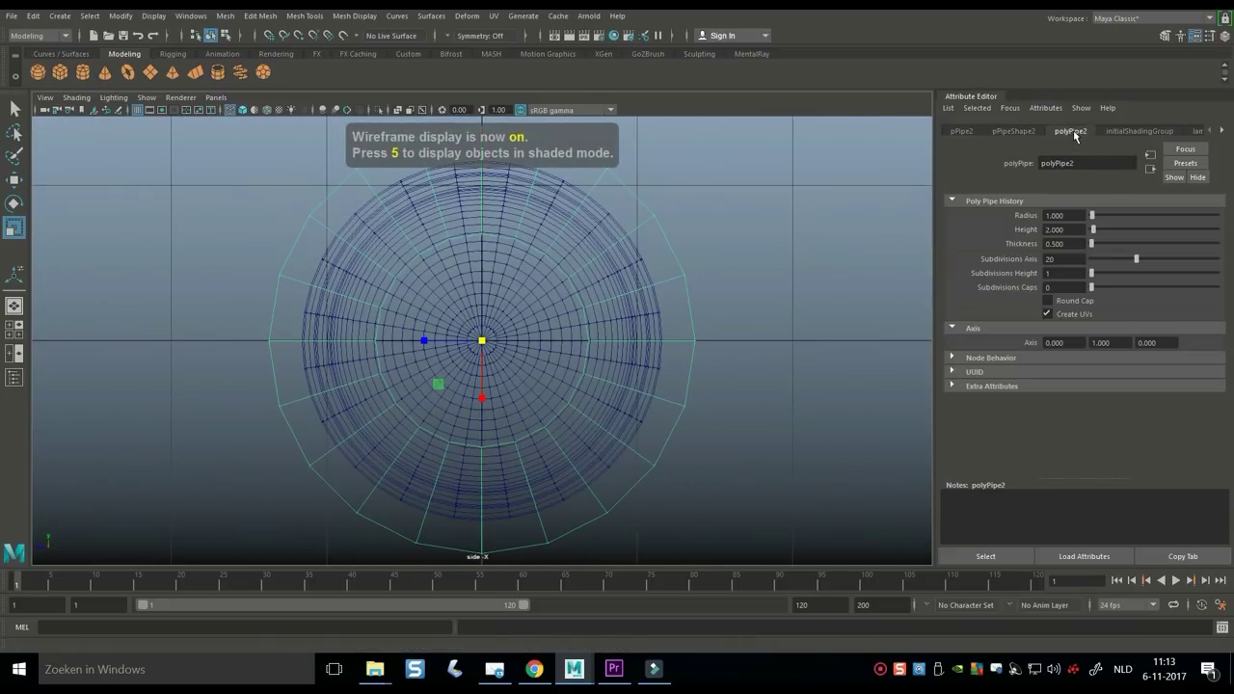
double_click(1071, 259)
text(60)
key(Return)
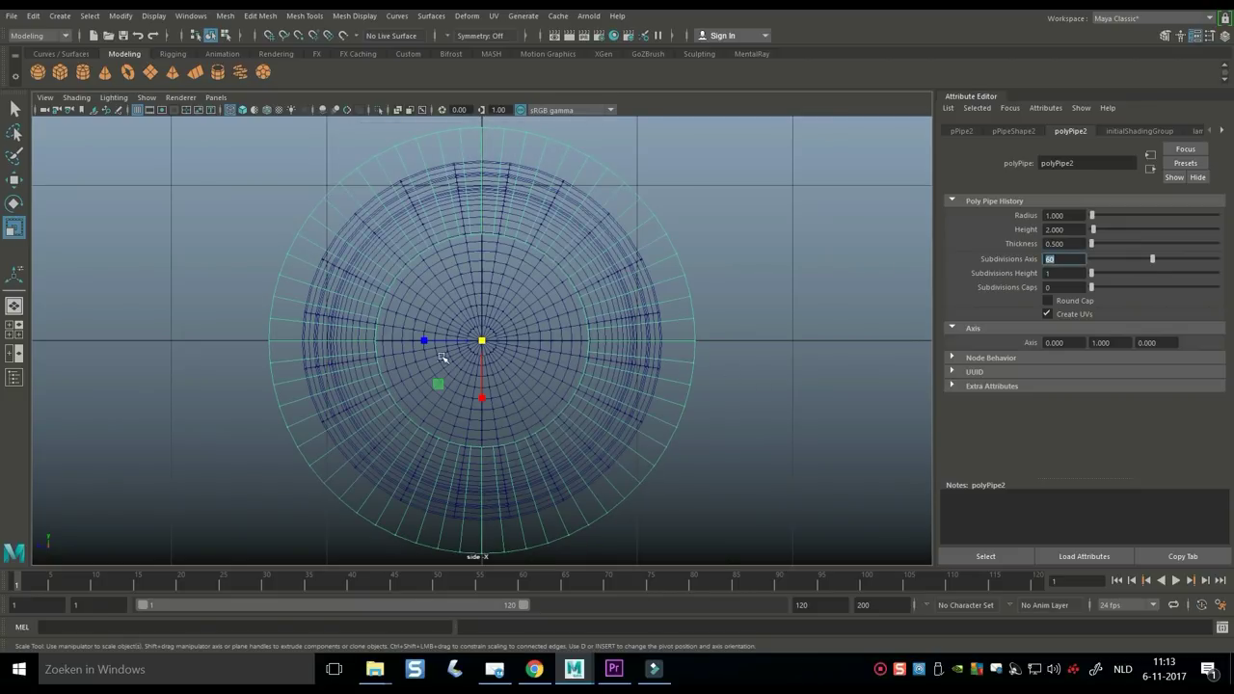
drag(485, 344, 707, 371)
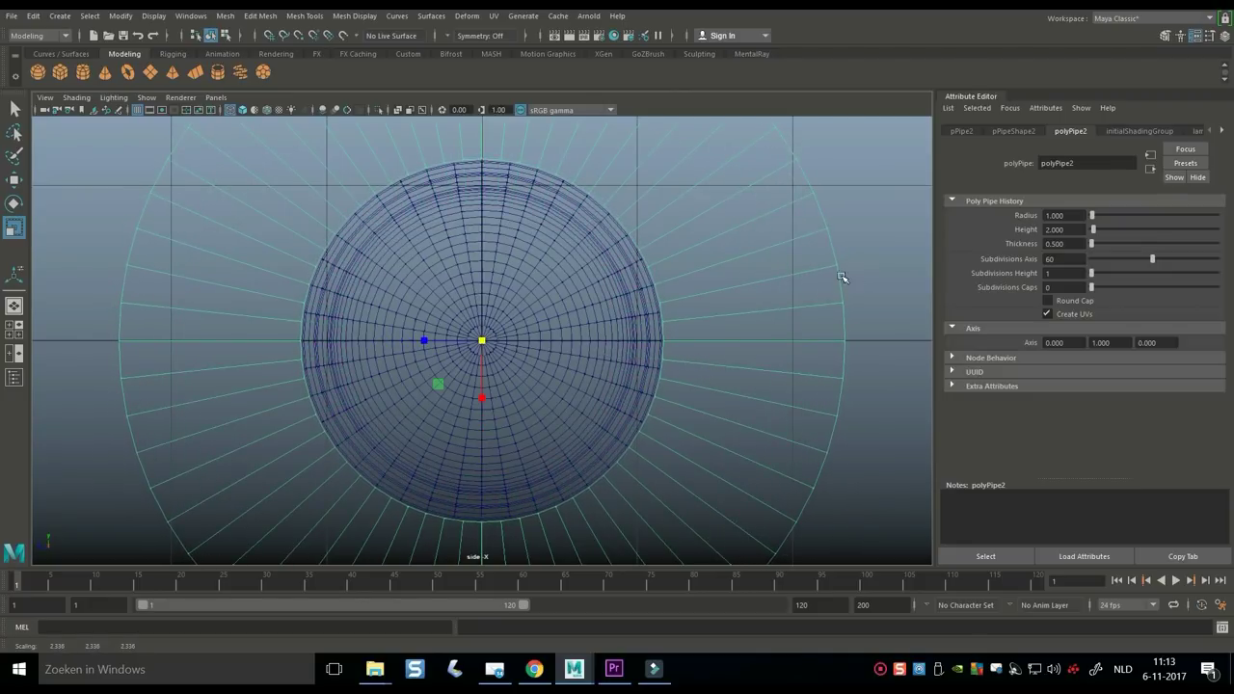
- Select the front outer edge loop of the new pipe and return to the shaded perspective view
right_drag(831, 279, 827, 248)
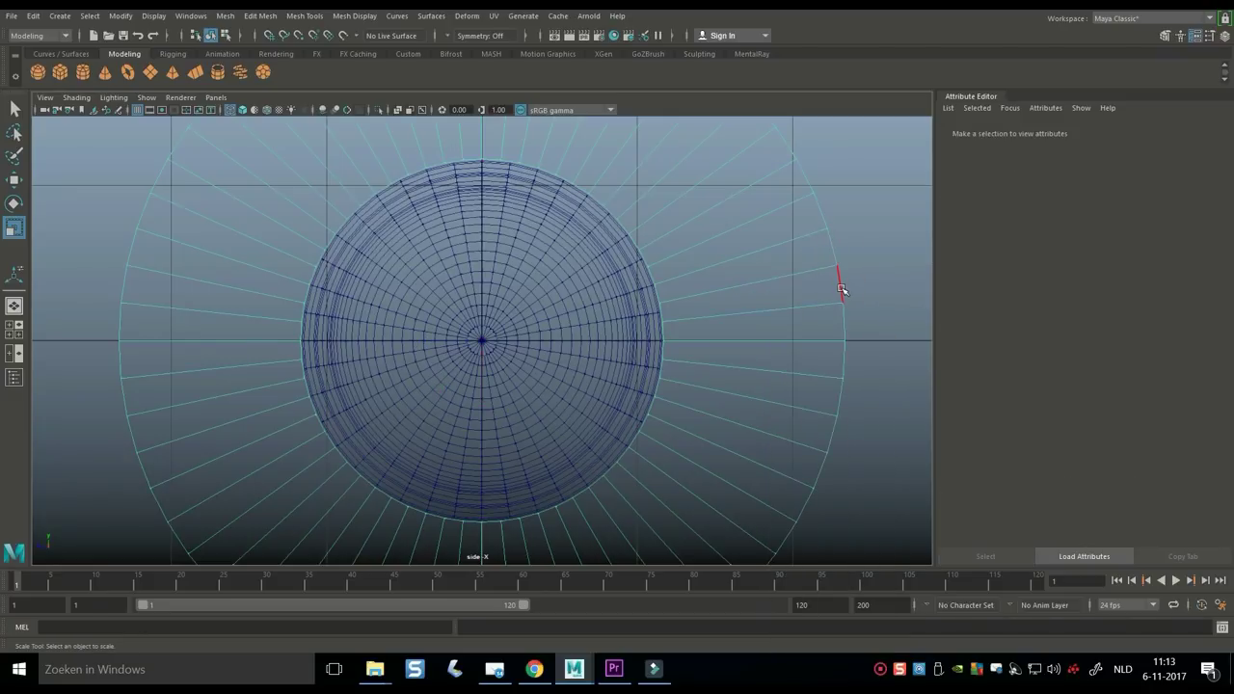
click(841, 286)
key(F8)
click(14, 335)
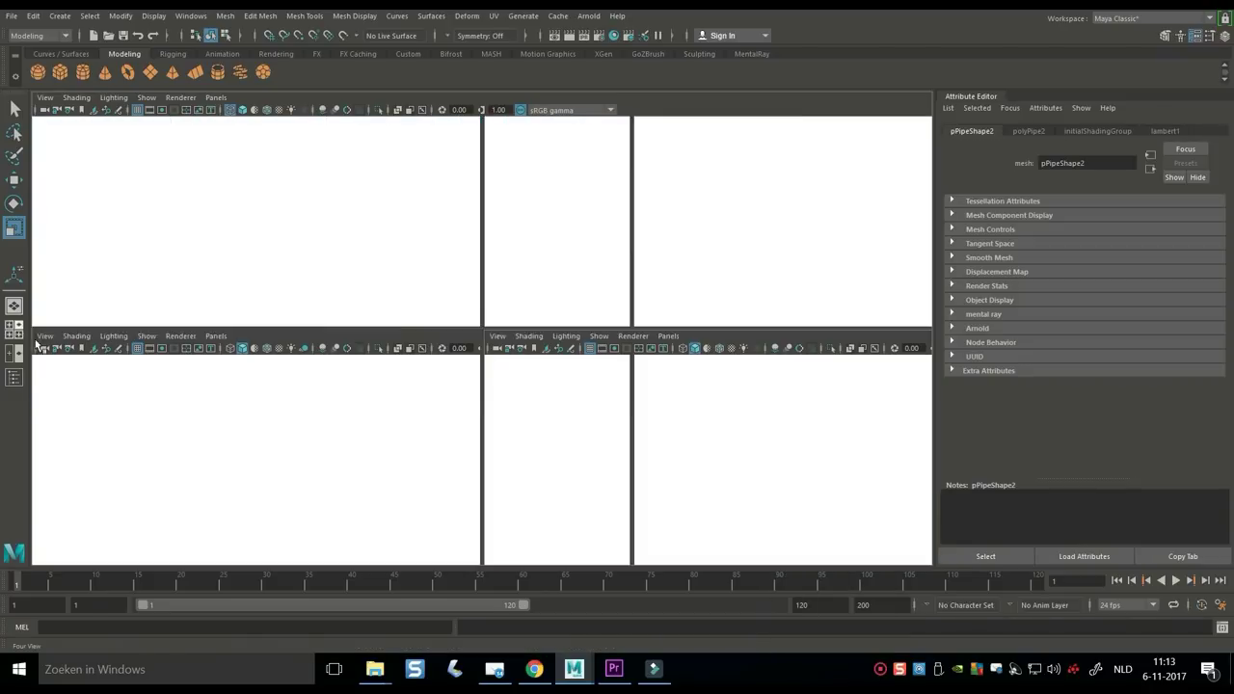
key(space)
scroll(597, 386, up, 3)
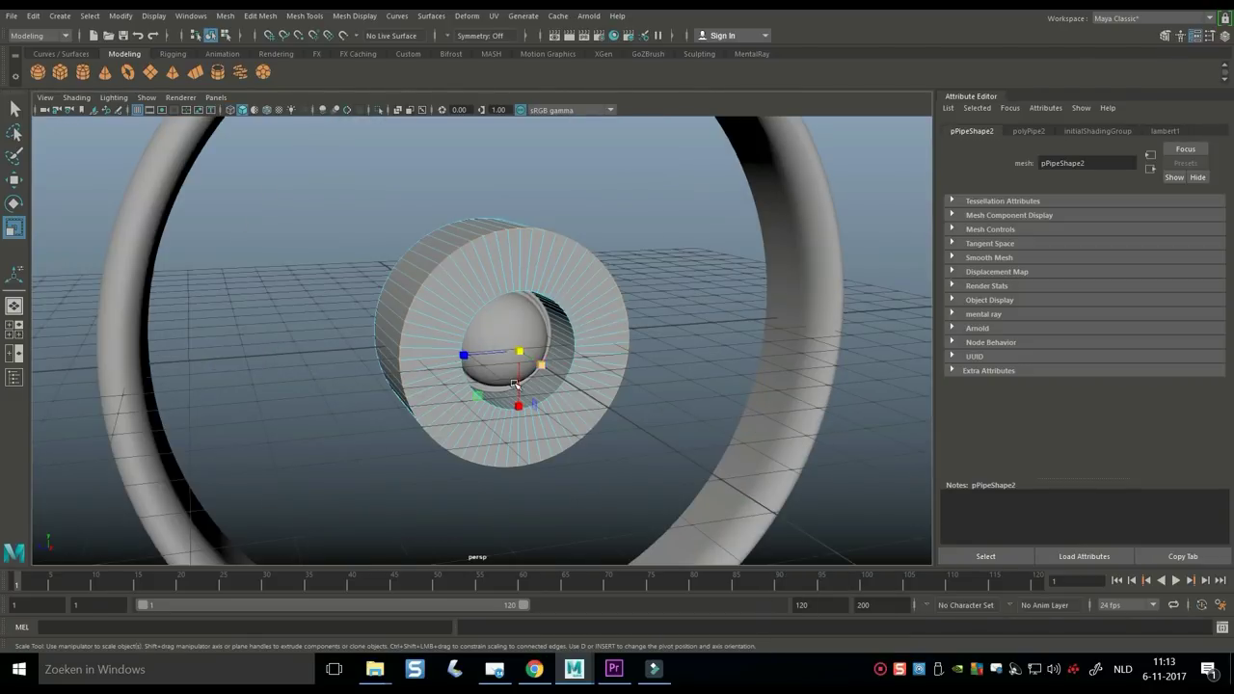
alt+drag(540, 386, 597, 385)
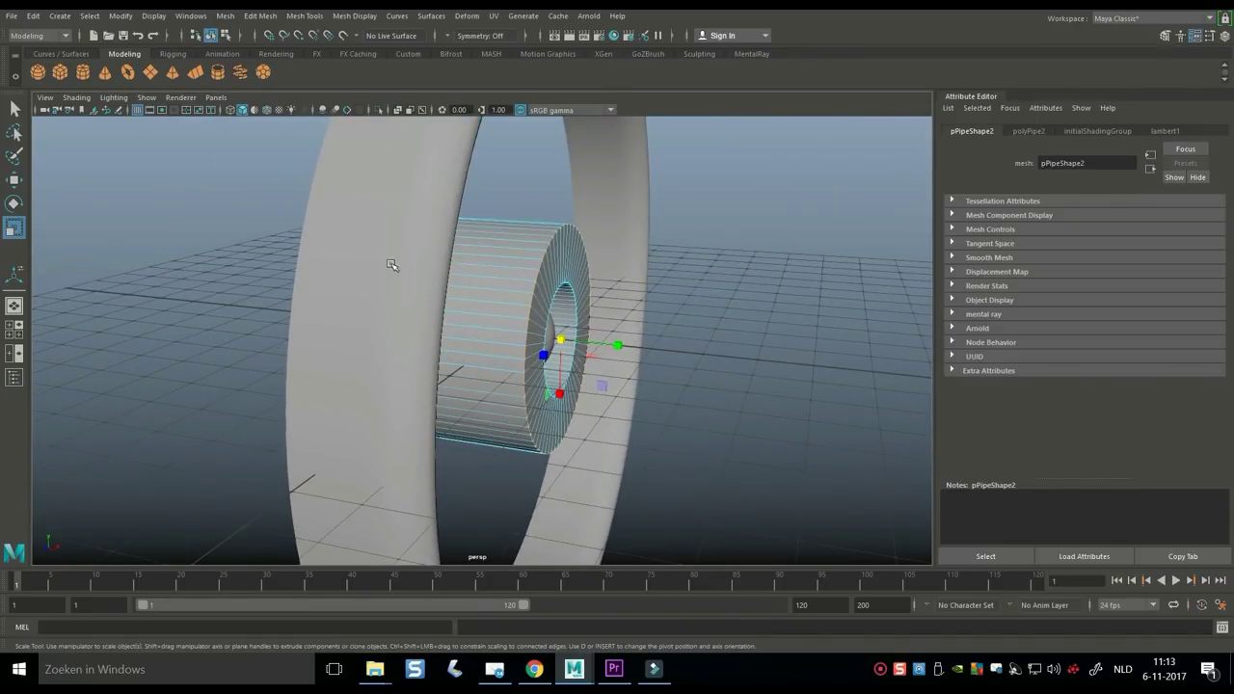
- Move the whole outer ring back along X by about 12.2 cm, clear of the second pipe
right_drag(391, 264, 470, 240)
click(386, 387)
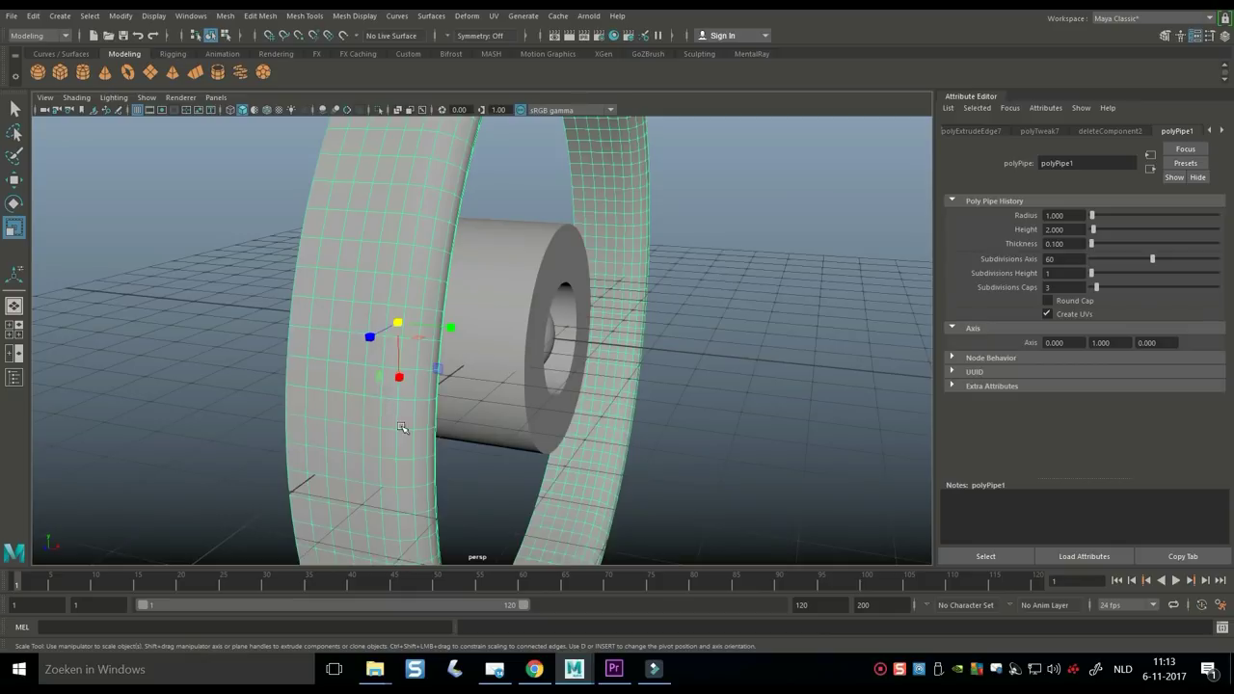
key(w)
click(454, 322)
middle_drag(385, 338, 136, 342)
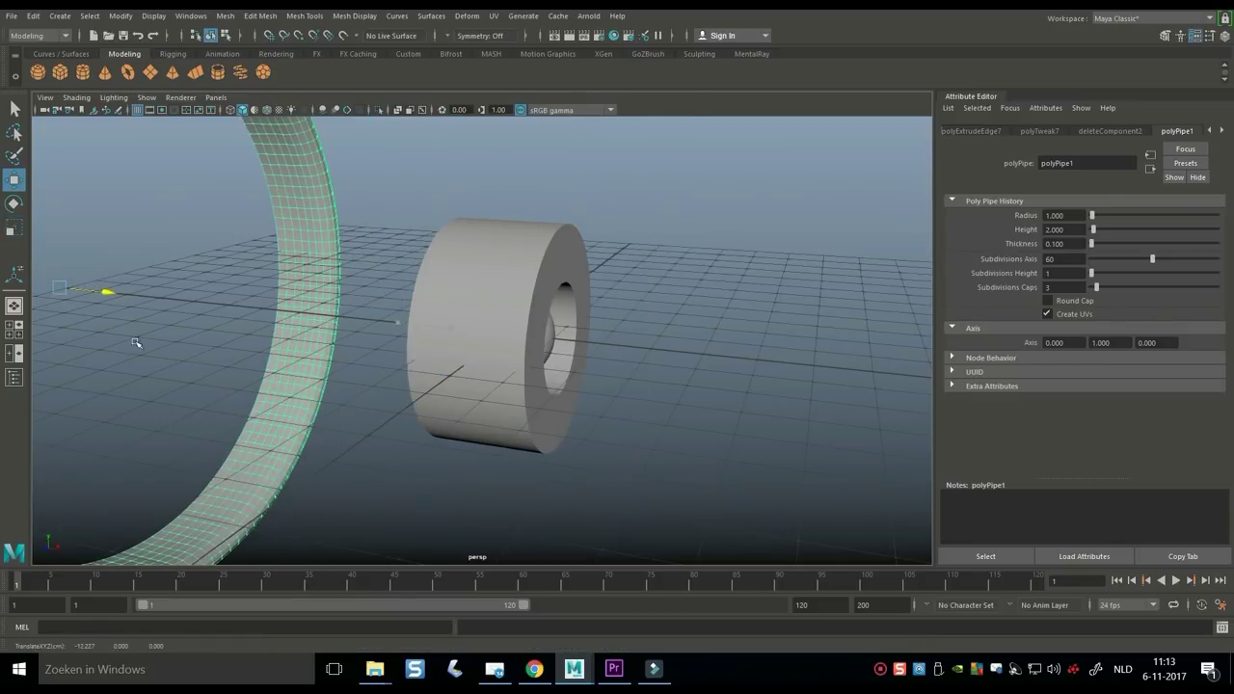
- Delete all faces of the second pipe except its flat front ring, and return to whole-object selection
click(446, 292)
right_drag(471, 270, 474, 218)
alt+drag(540, 395, 609, 407)
drag(438, 358, 500, 531)
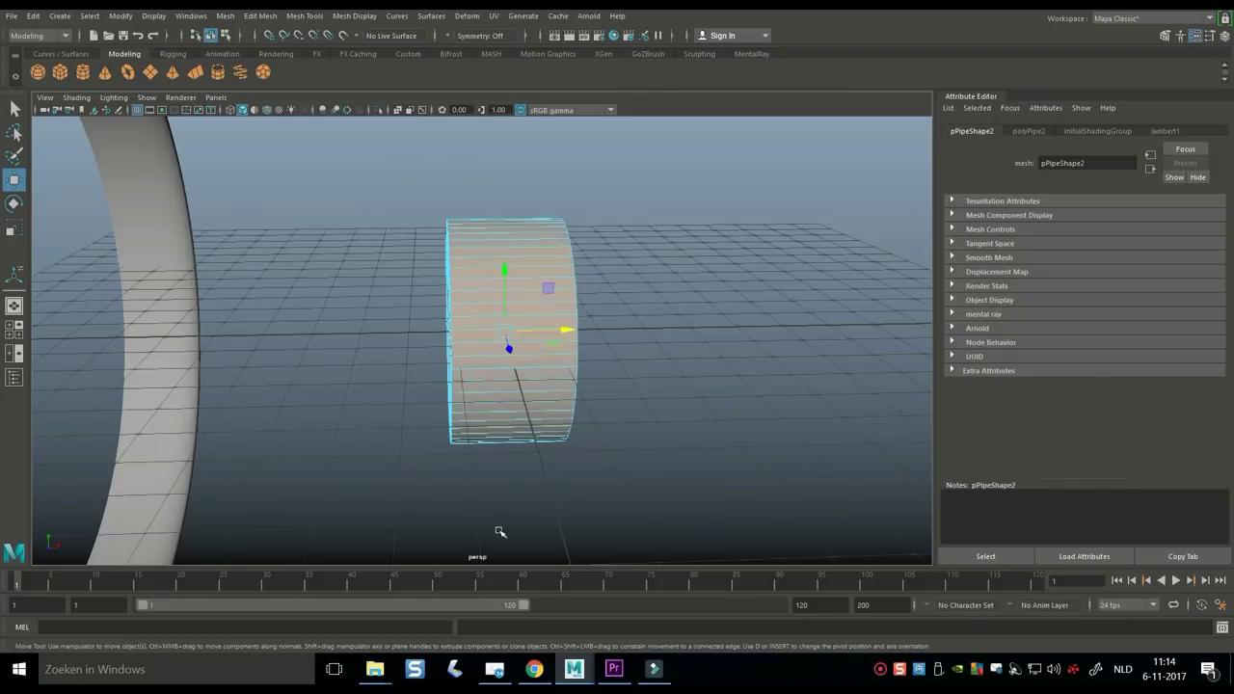
key(ctrl+z)
alt+drag(584, 505, 636, 416)
right_drag(587, 211, 661, 192)
click(1212, 591)
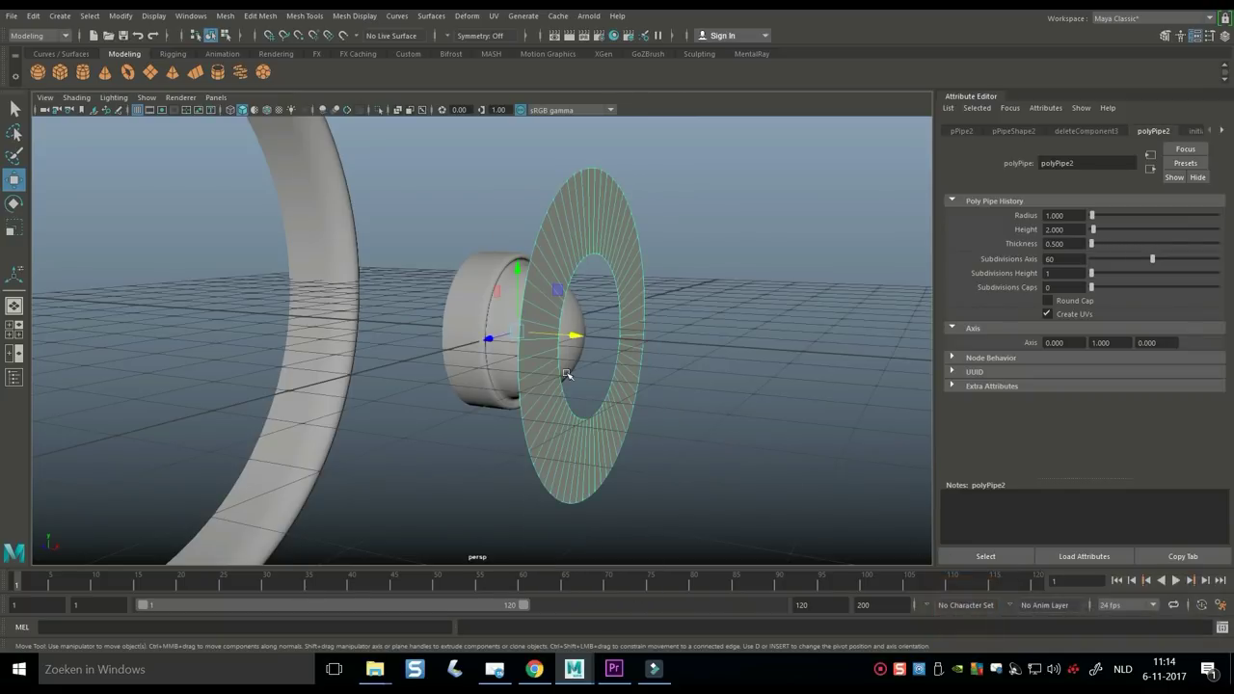
- Move the remaining flat disc back along X until it sits around the dome's base
drag(572, 340, 559, 408)
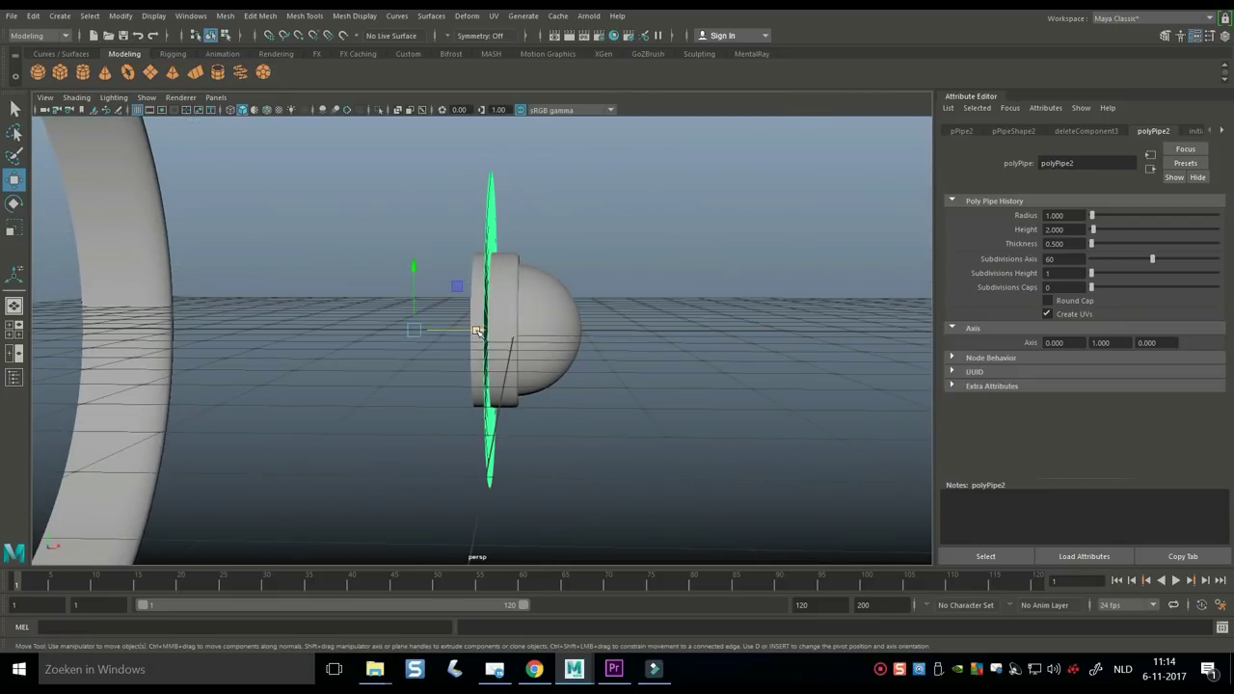
drag(477, 330, 480, 374)
alt+drag(607, 412, 467, 247)
- Select the disc's outer edge loop and scale it uniformly in the side view to meet the outer ring's inner edge
right_click(468, 245)
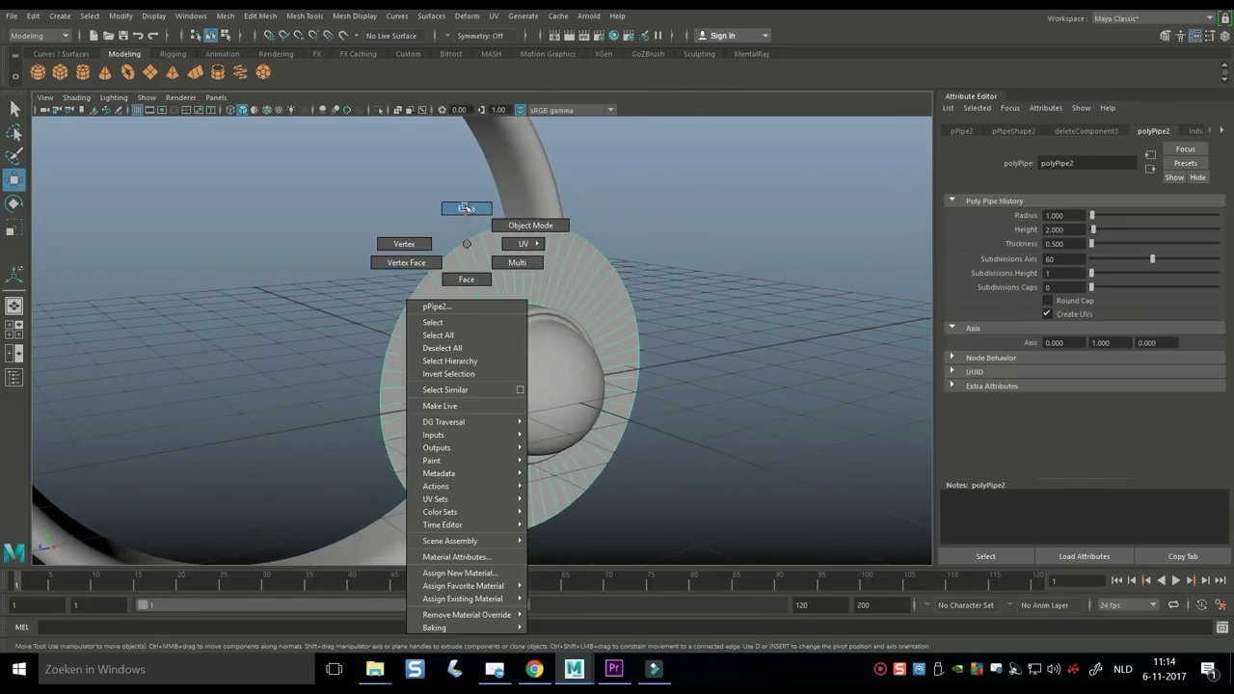
click(467, 209)
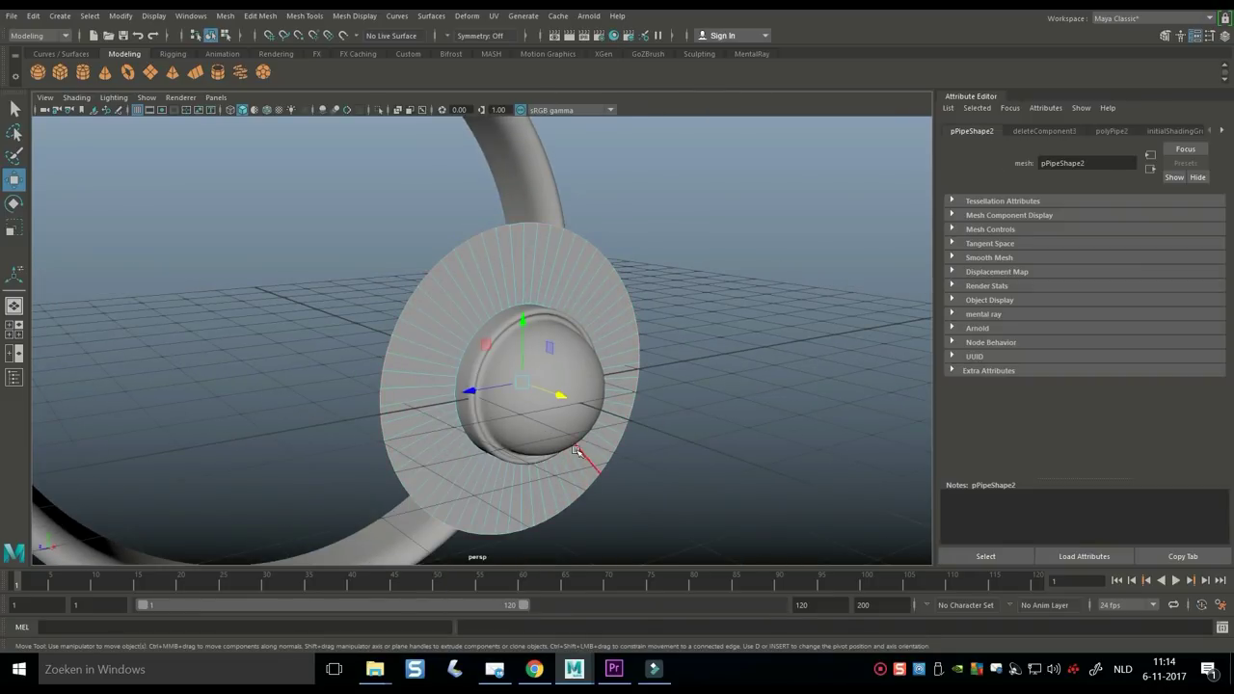
key(r)
drag(521, 380, 102, 338)
click(14, 328)
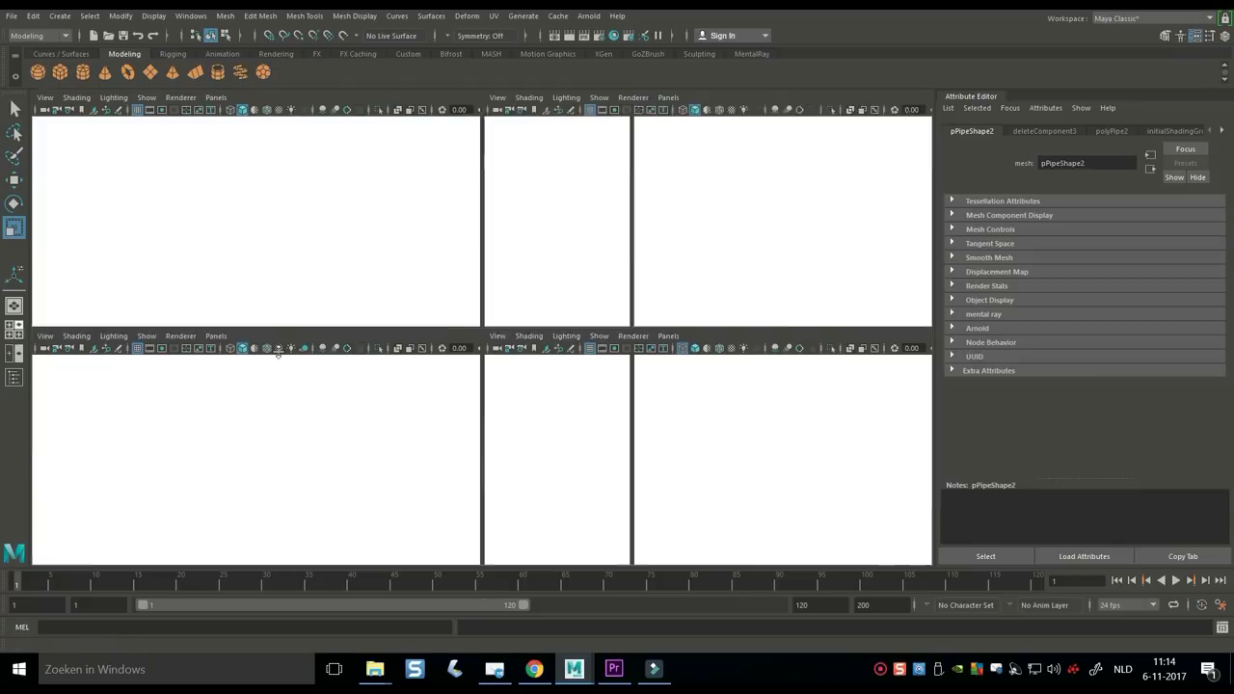
key(space)
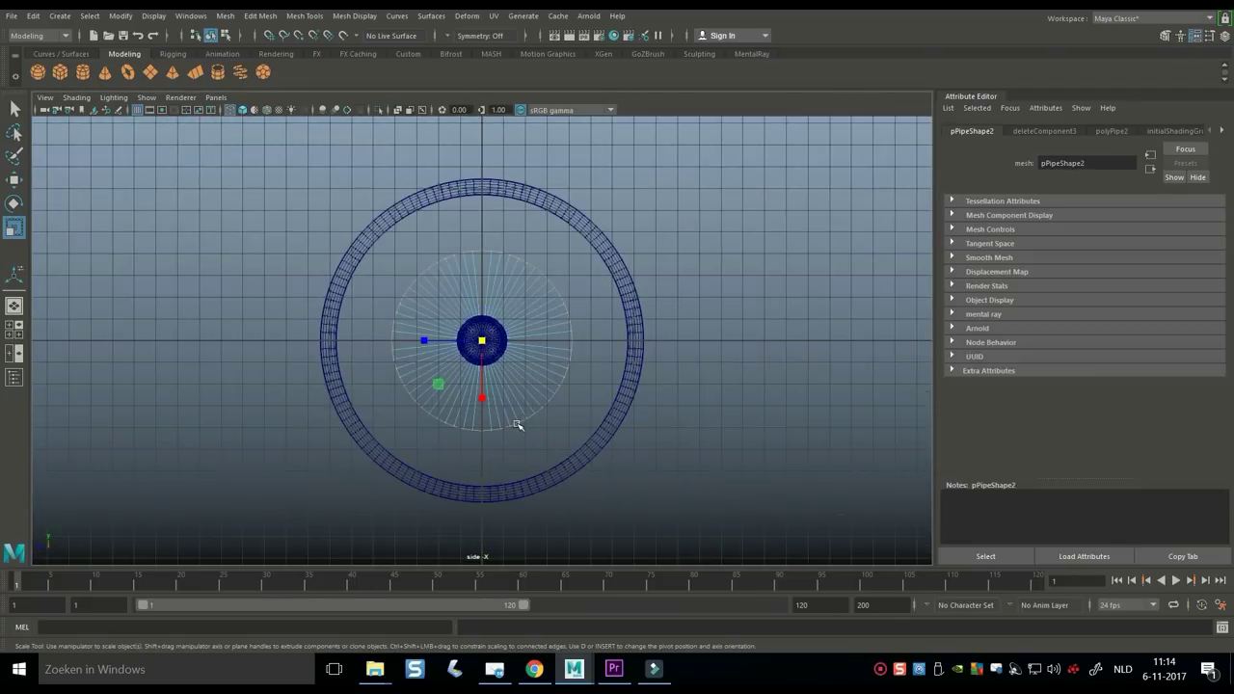
drag(483, 340, 565, 353)
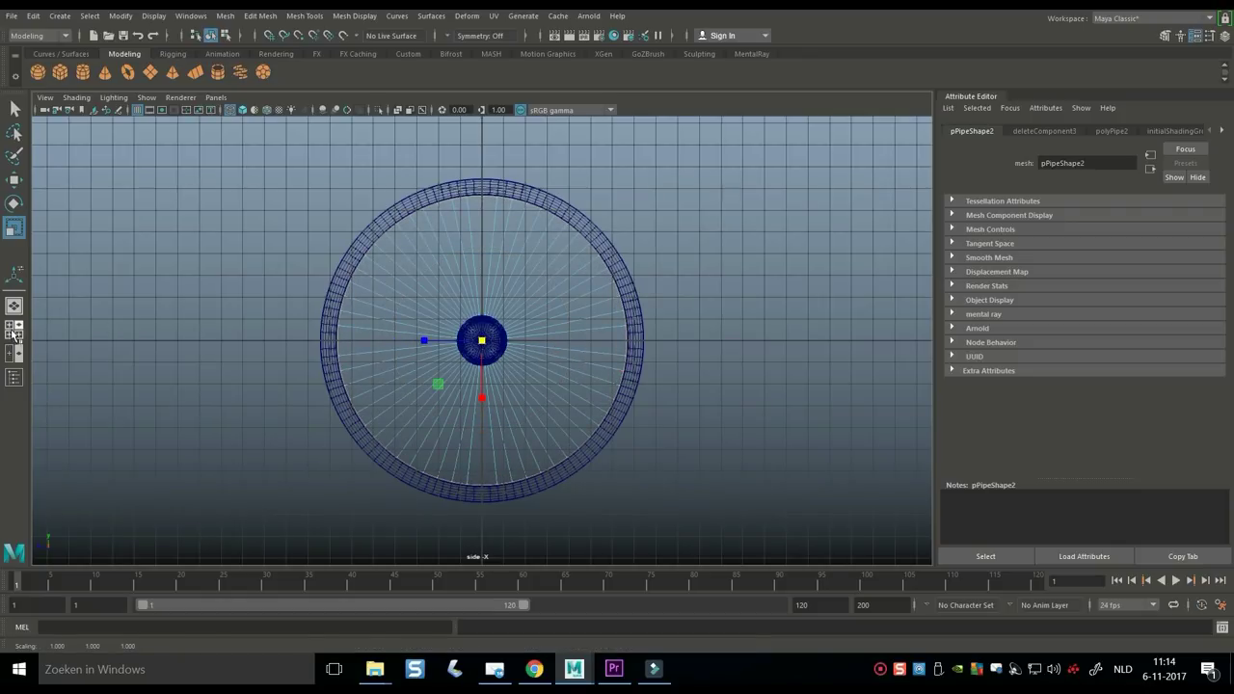
click(13, 334)
key(space)
scroll(532, 339, down, 3)
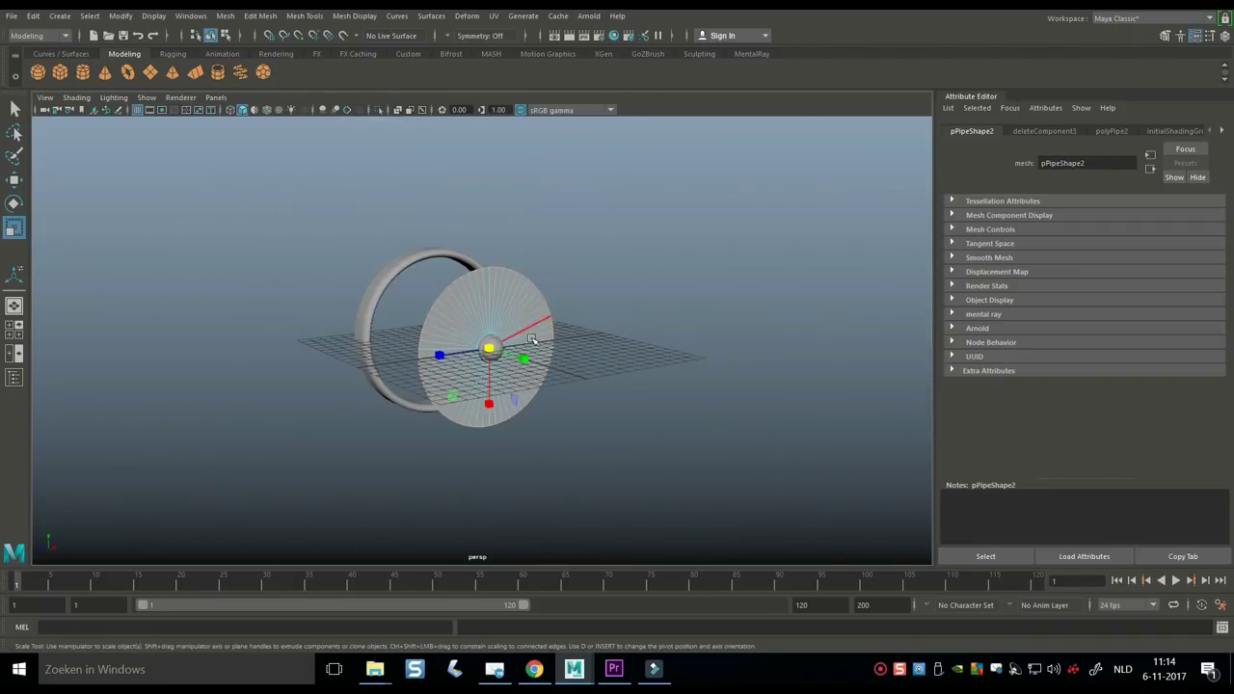
- Move the disc slightly back along X on the dome's base and pull its outer edge loop forward to form a shallow cone
alt+drag(558, 418, 633, 419)
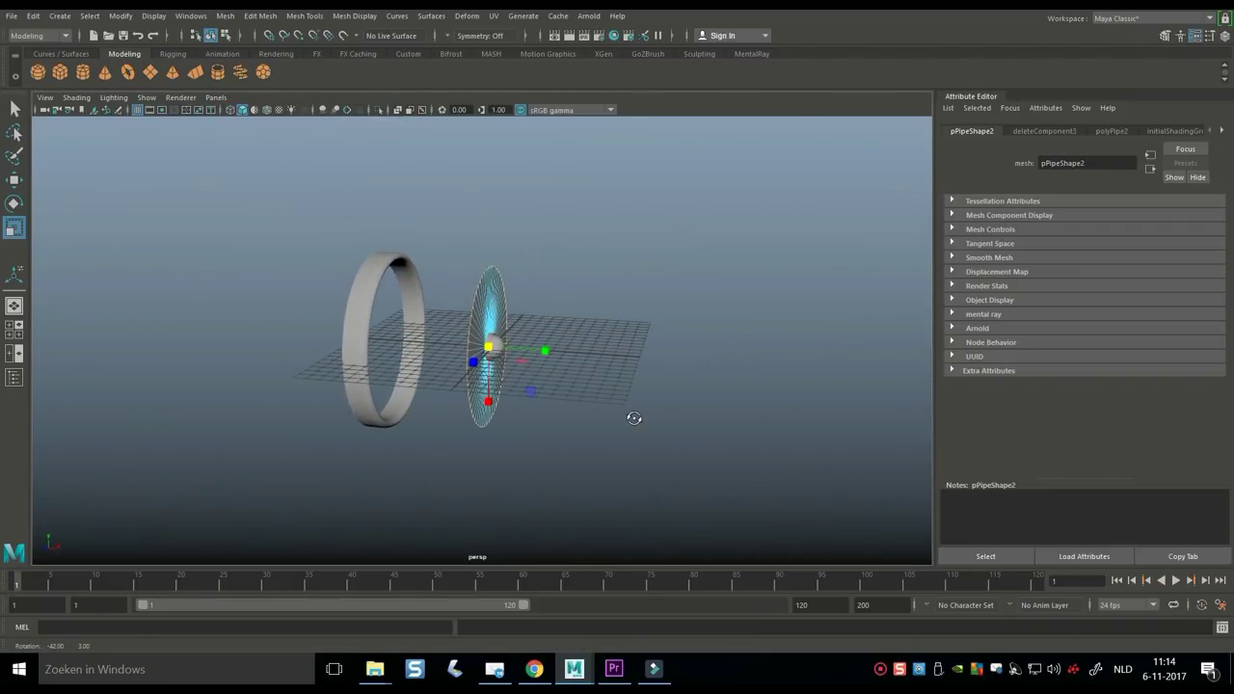
scroll(632, 420, up, 5)
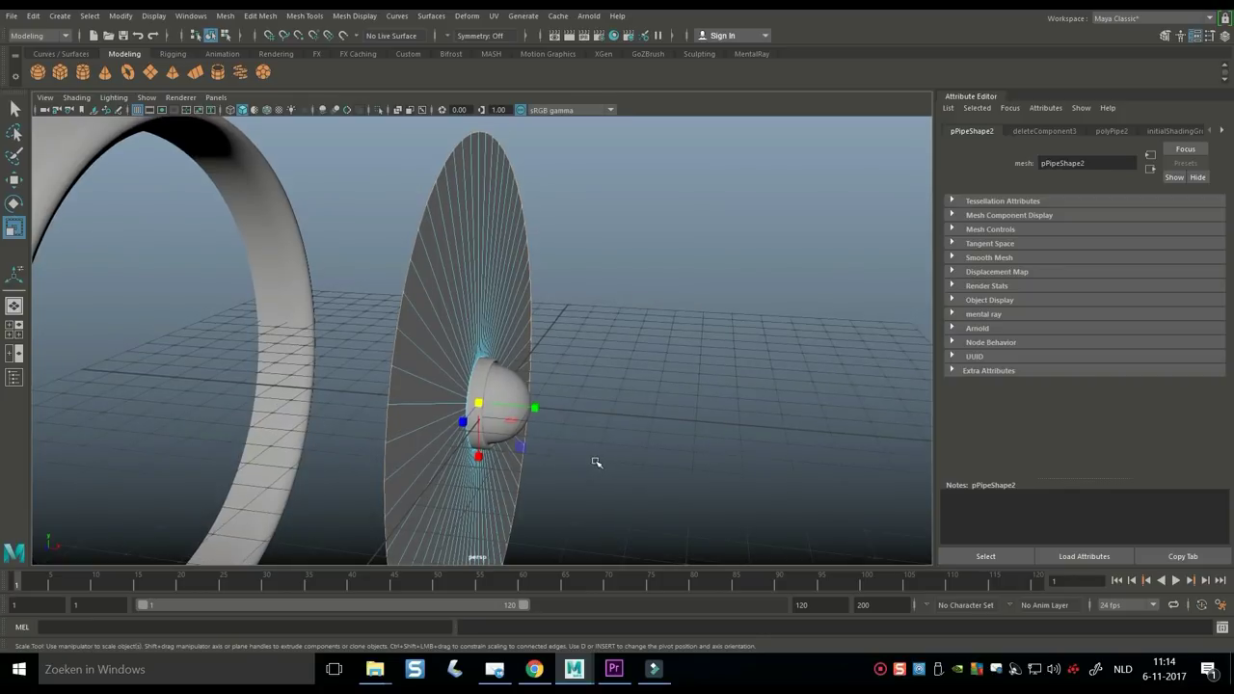
right_drag(490, 256, 546, 237)
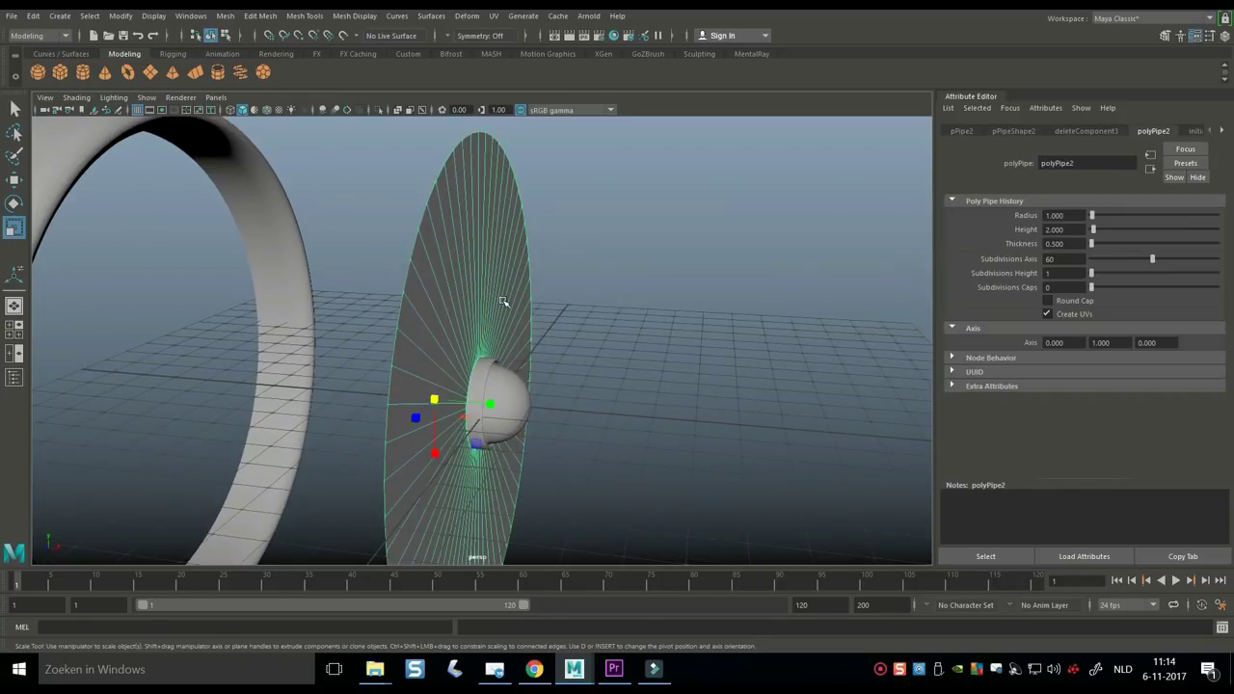
key(w)
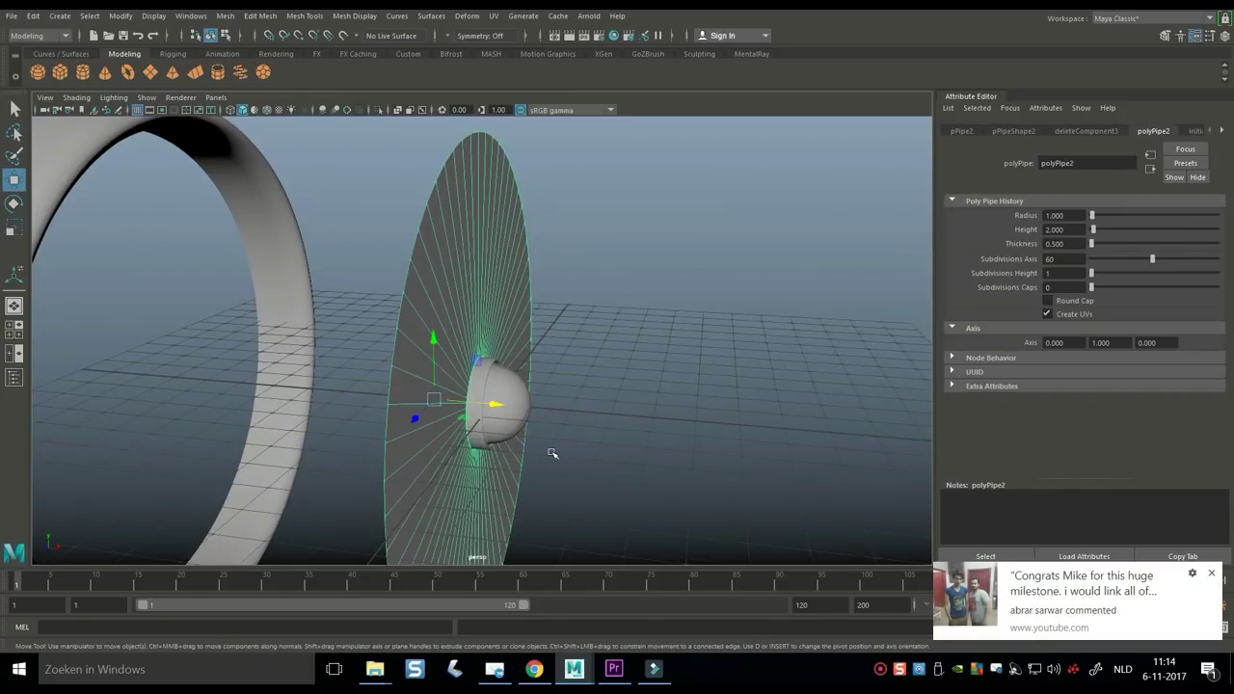
click(1211, 575)
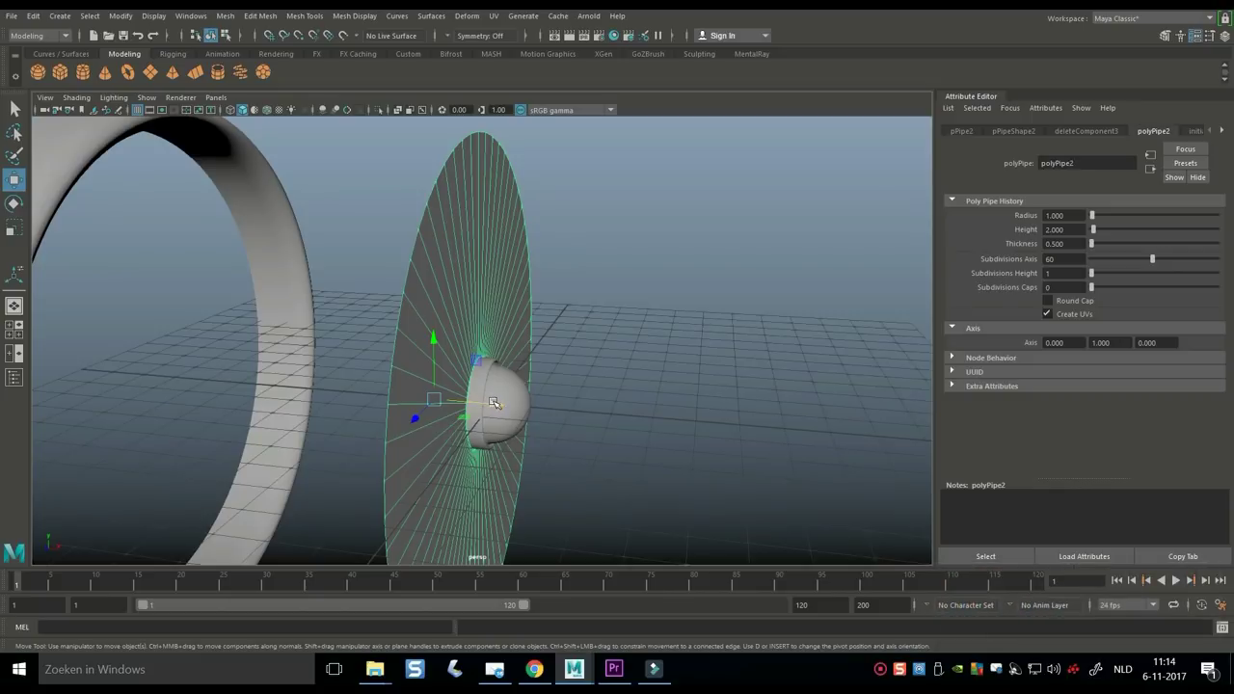
alt+drag(494, 405, 487, 300)
right_drag(403, 243, 401, 206)
click(407, 248)
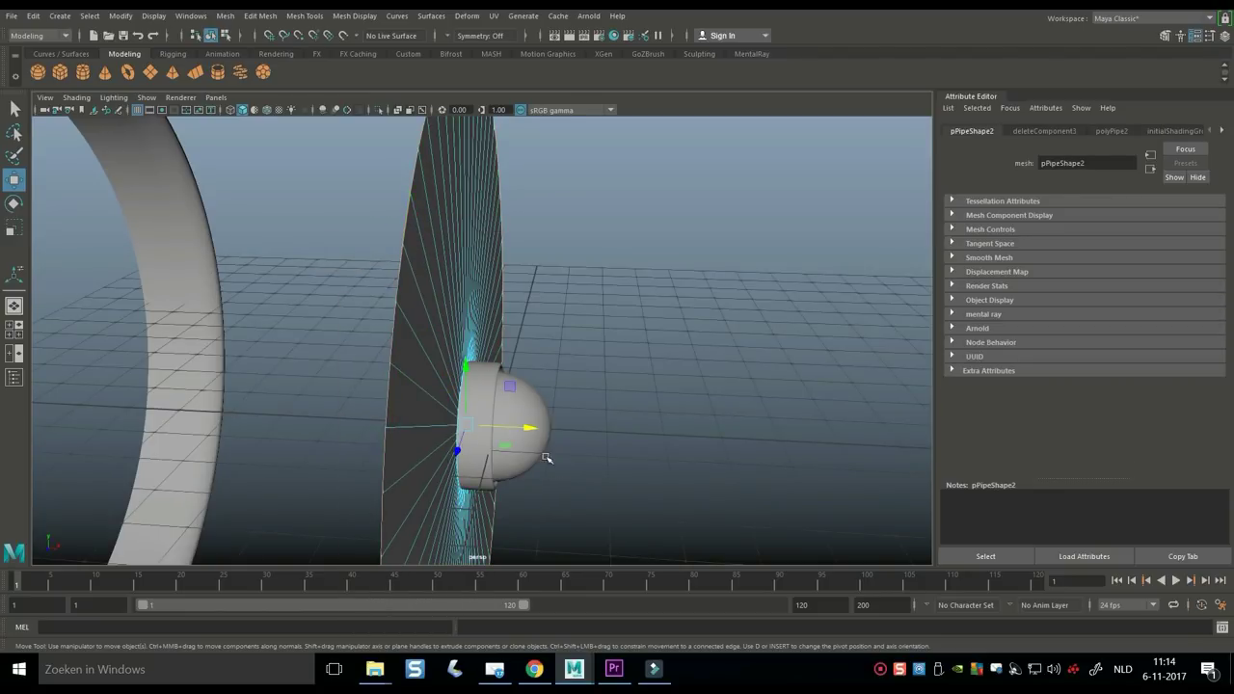
drag(533, 428, 238, 233)
- Move the outer ring forward along X to surround the cone, and check its fit in the side view
scroll(581, 454, down, 5)
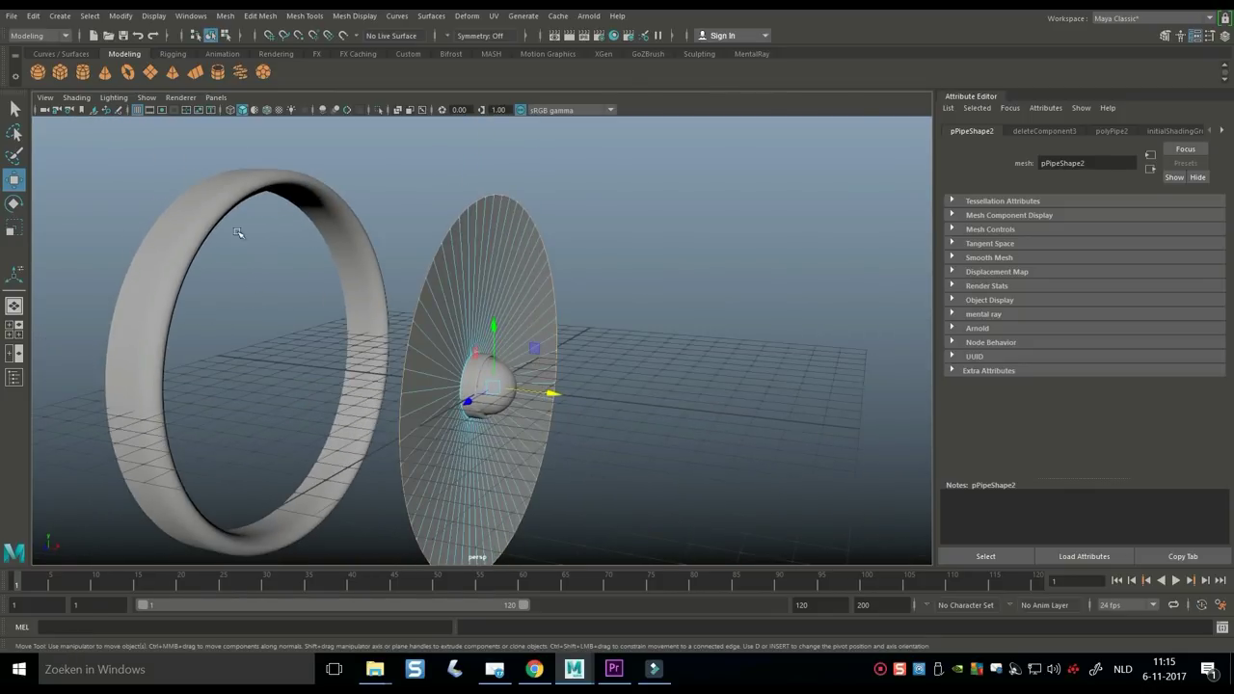
right_drag(217, 185, 289, 165)
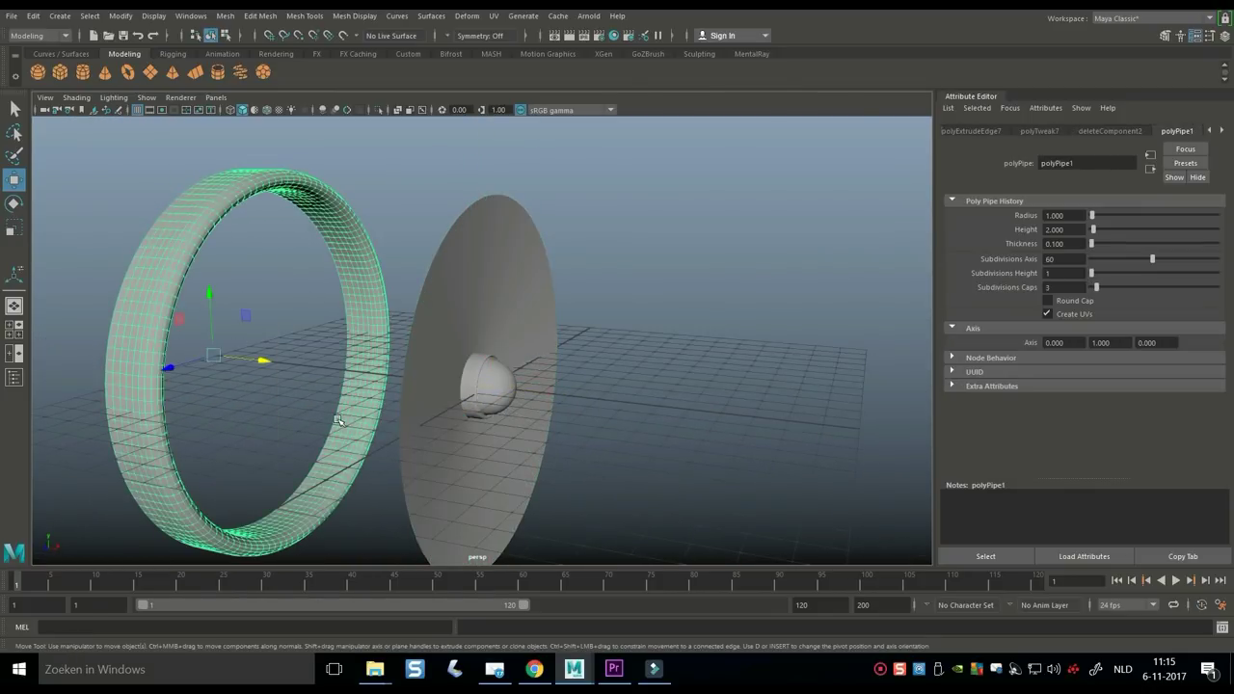
drag(262, 359, 479, 385)
scroll(530, 419, up, 3)
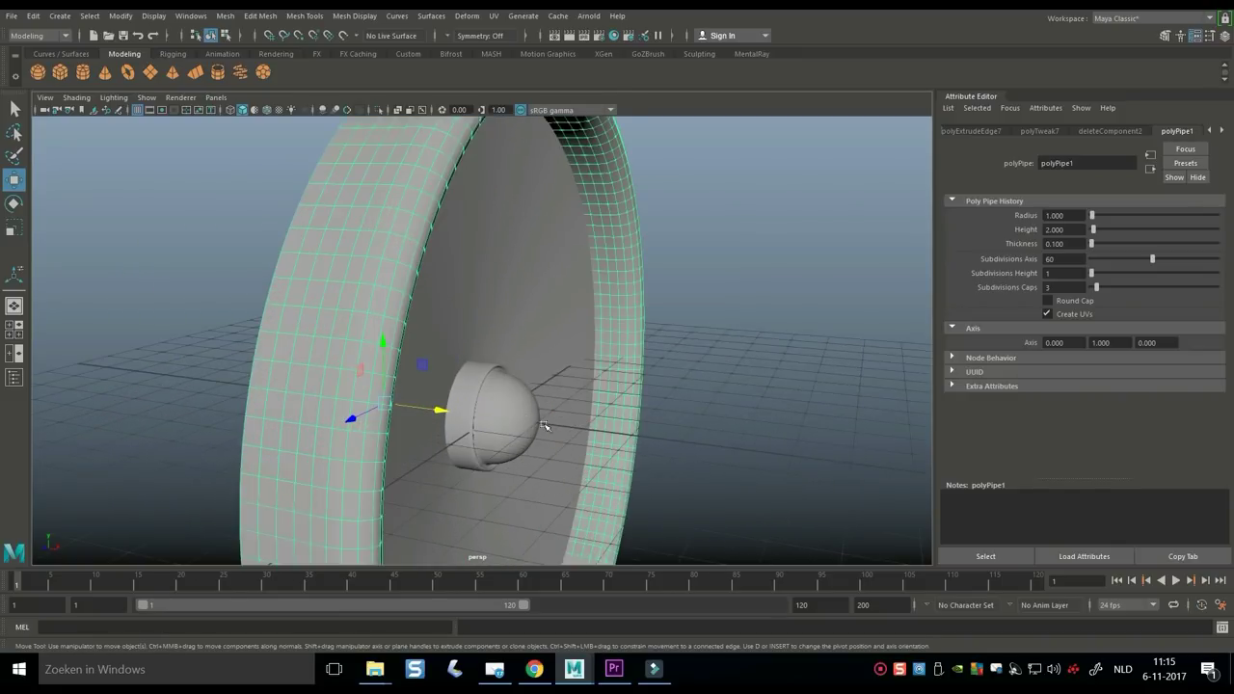
alt+drag(545, 426, 449, 413)
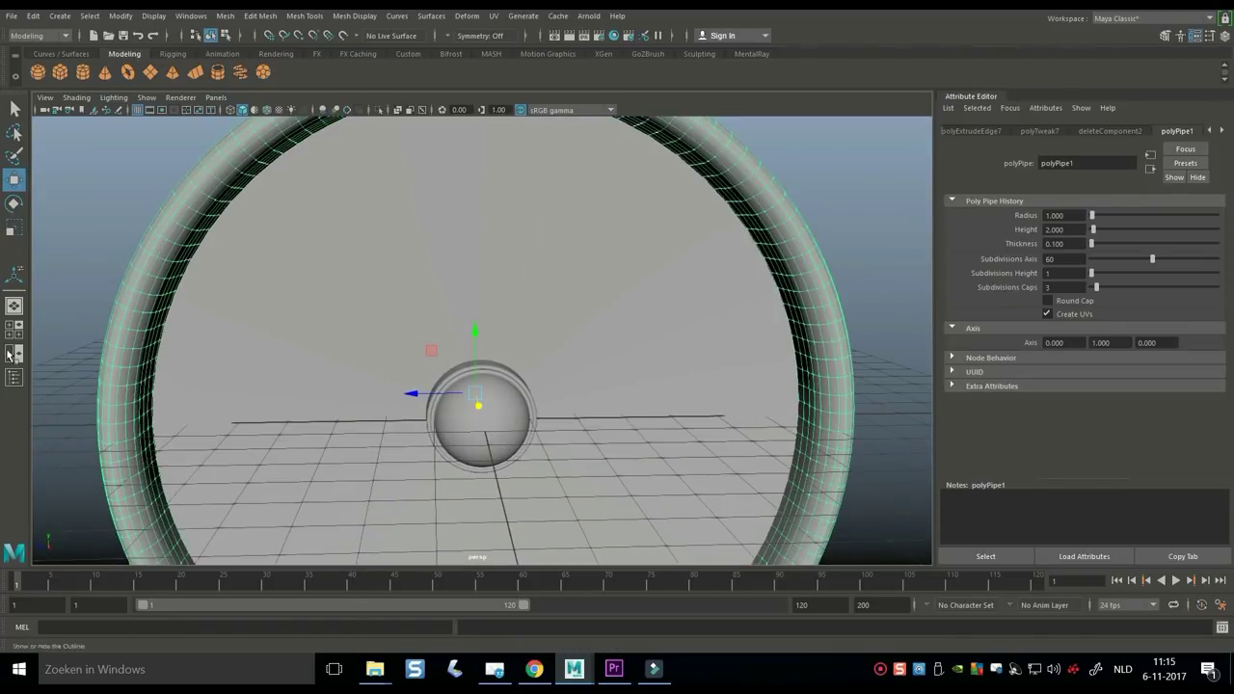
key(space)
key(space)
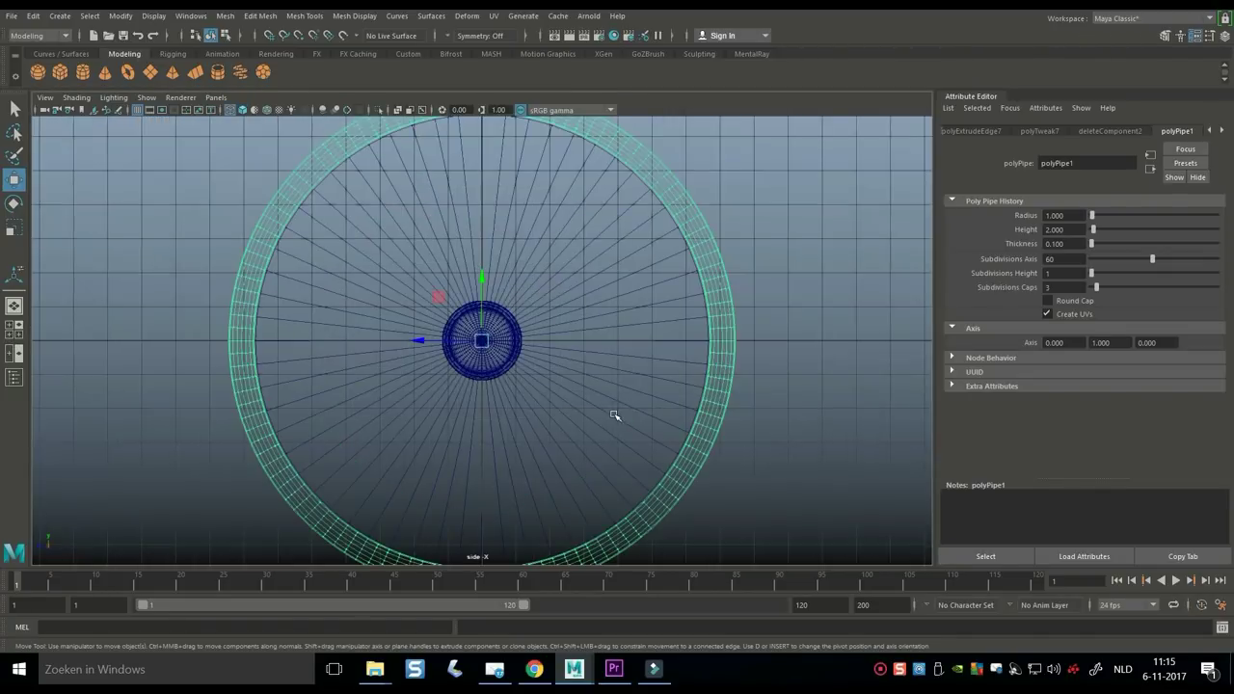
click(14, 329)
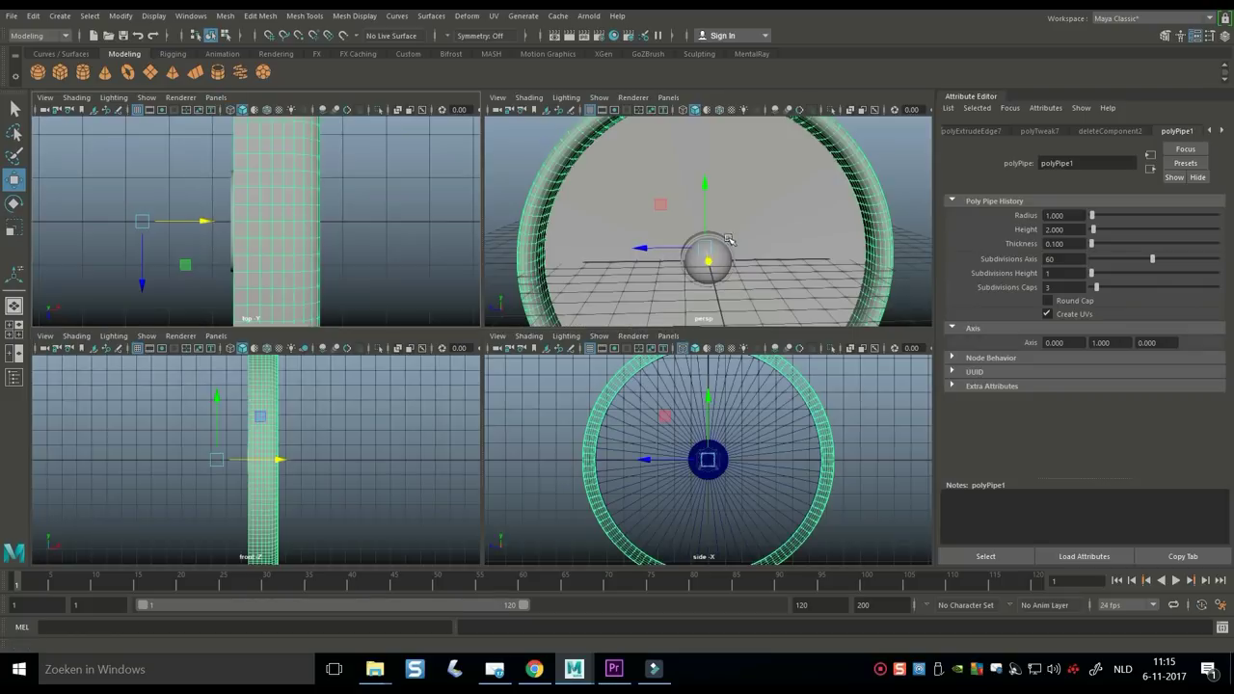
key(space)
- Insert five edge loops in the cone at equal distance from edge: one near the rim, a close pair midway and a close pair nearer the dome
alt+drag(627, 372, 560, 300)
scroll(617, 449, up, 4)
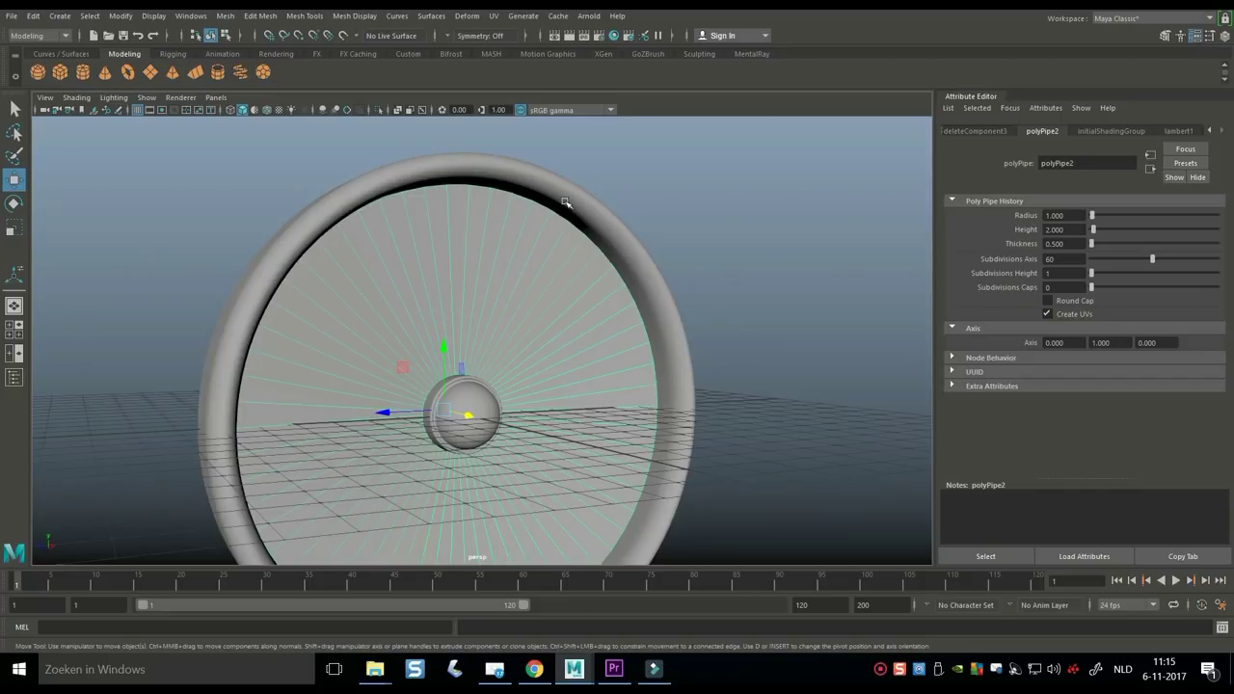
click(261, 15)
mouse_move(315, 17)
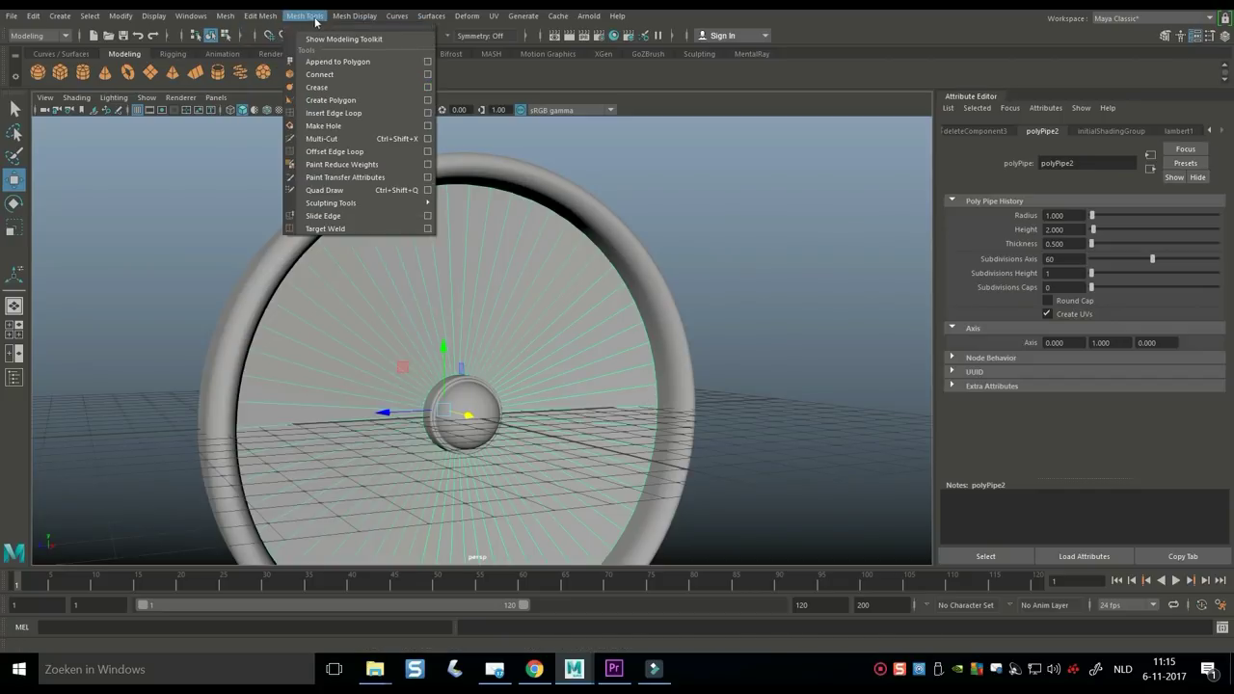
click(429, 113)
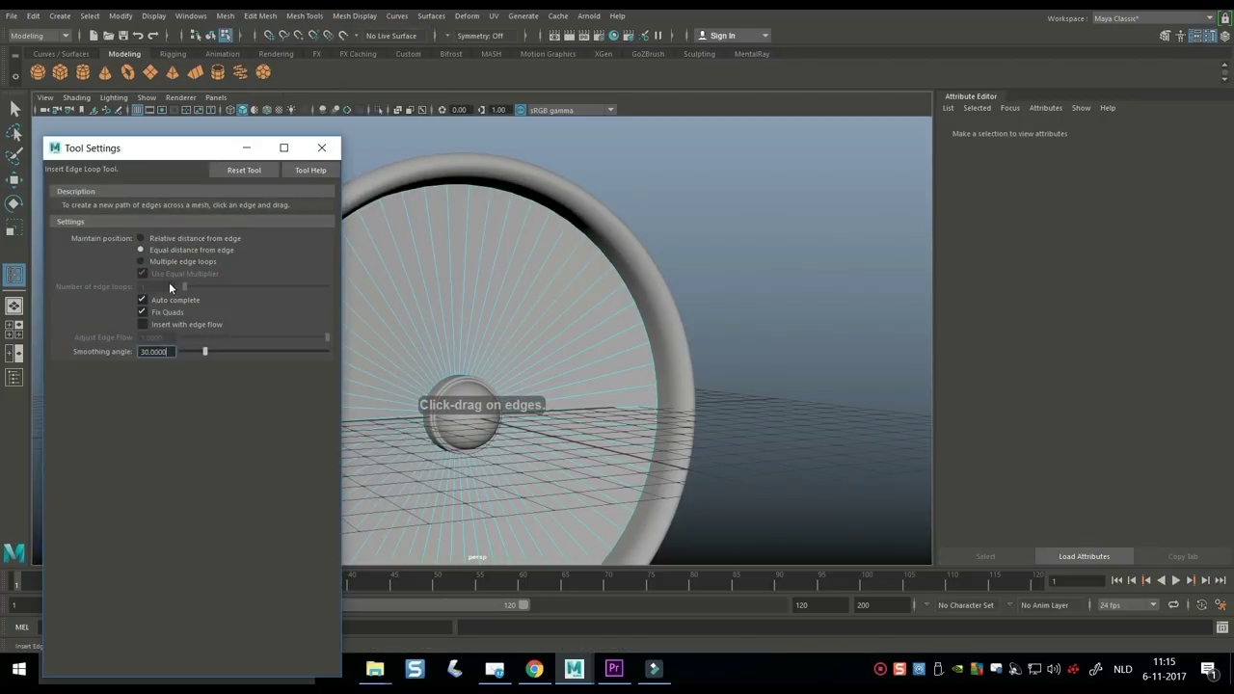
click(322, 147)
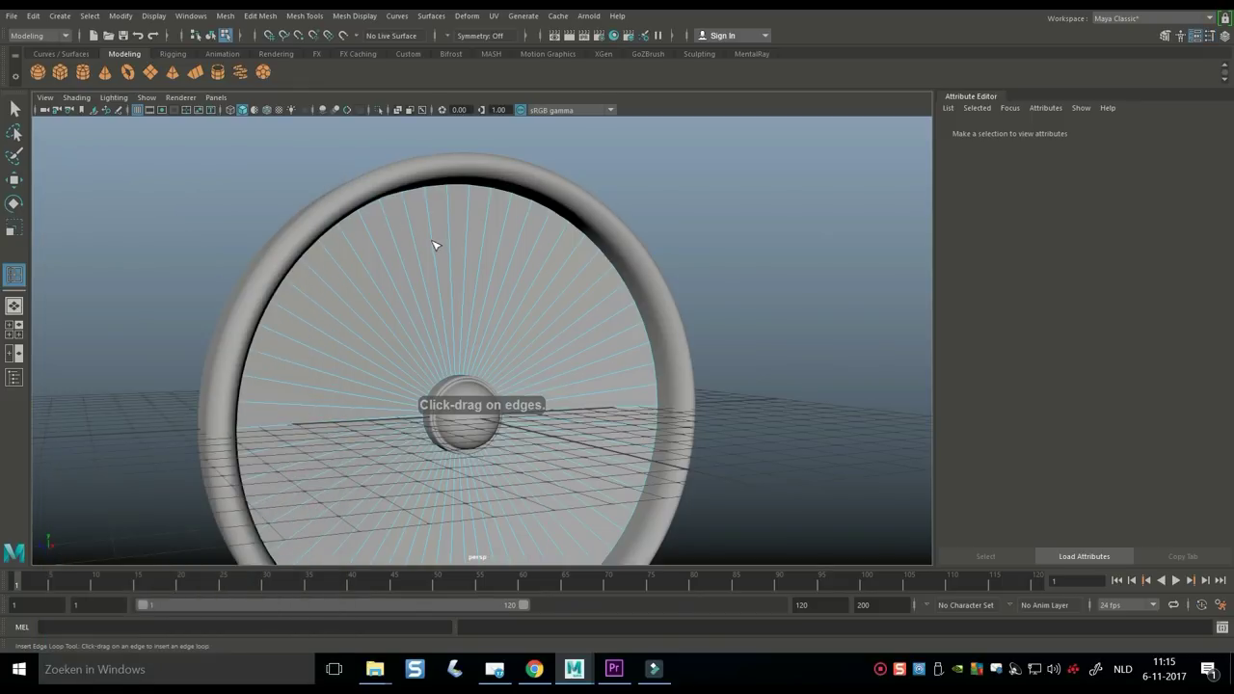
click(392, 215)
scroll(400, 250, up, 3)
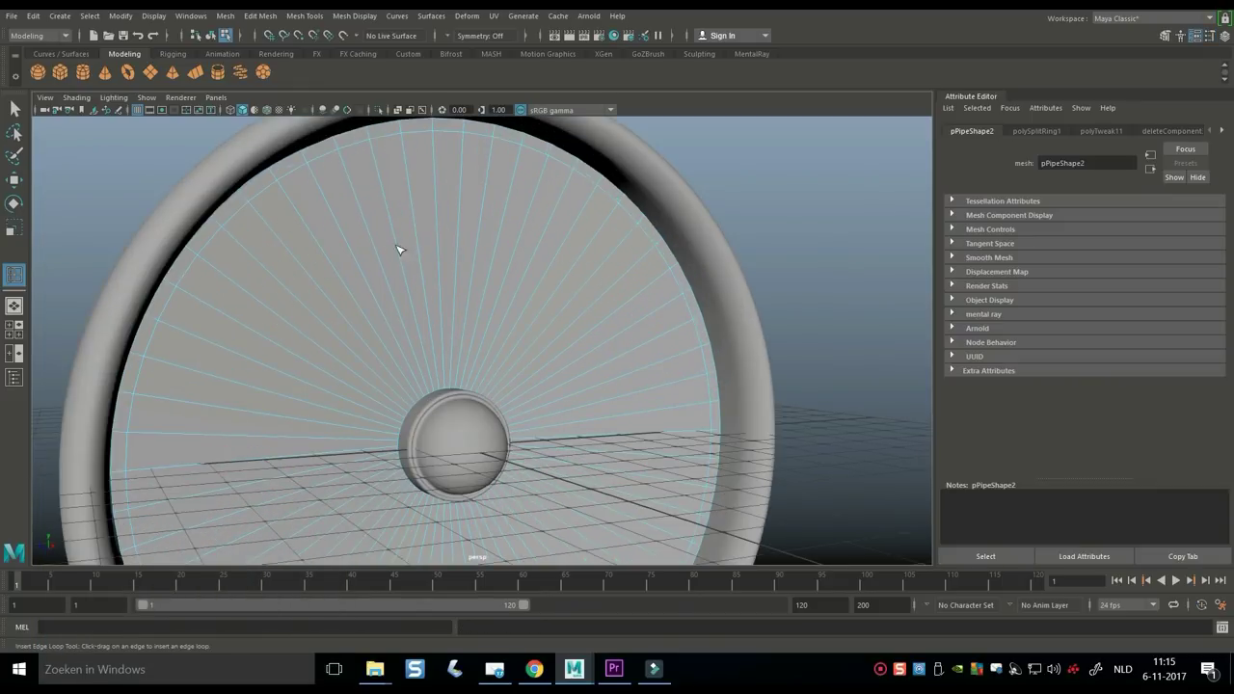
click(366, 223)
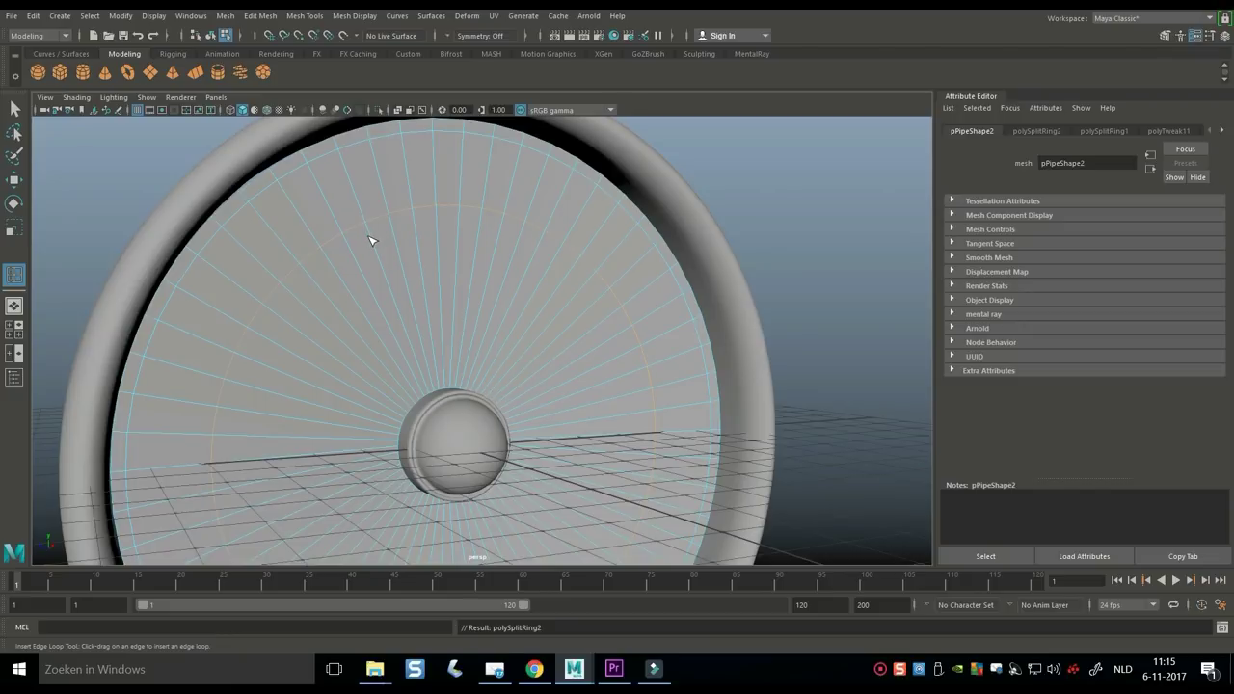
click(374, 233)
key(q)
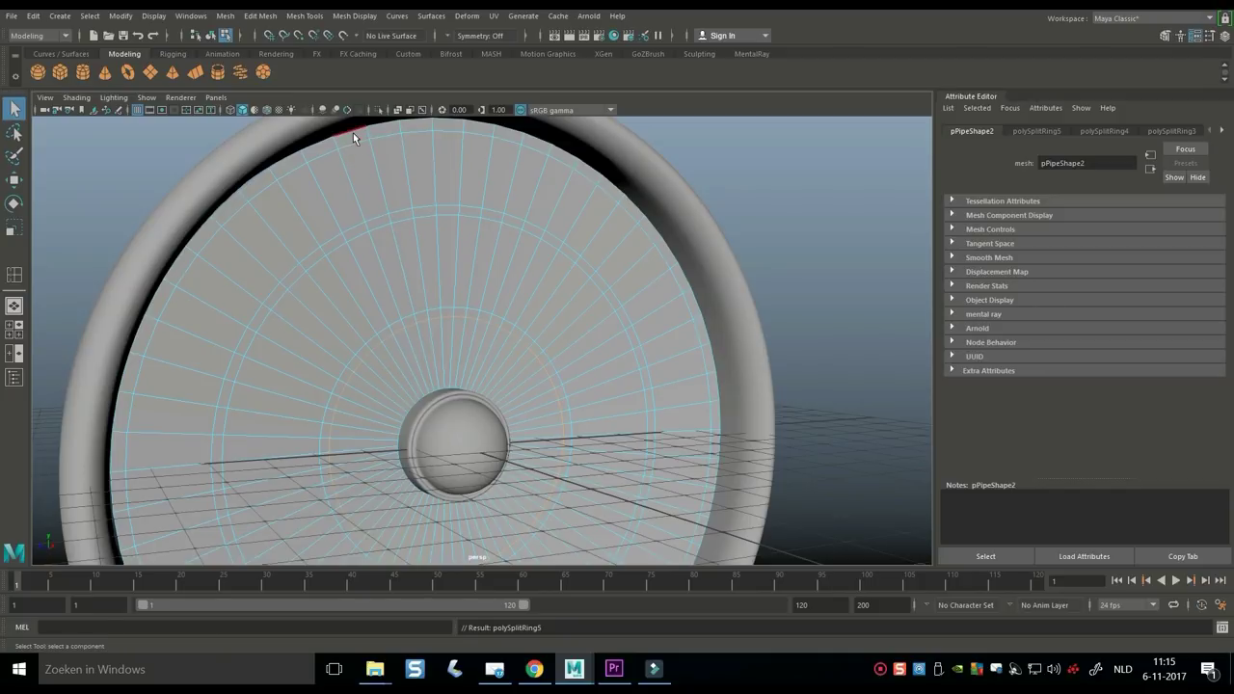
- Extrude the cone's narrow outermost ring of faces and offset it along X
right_drag(353, 133, 353, 148)
click(330, 155)
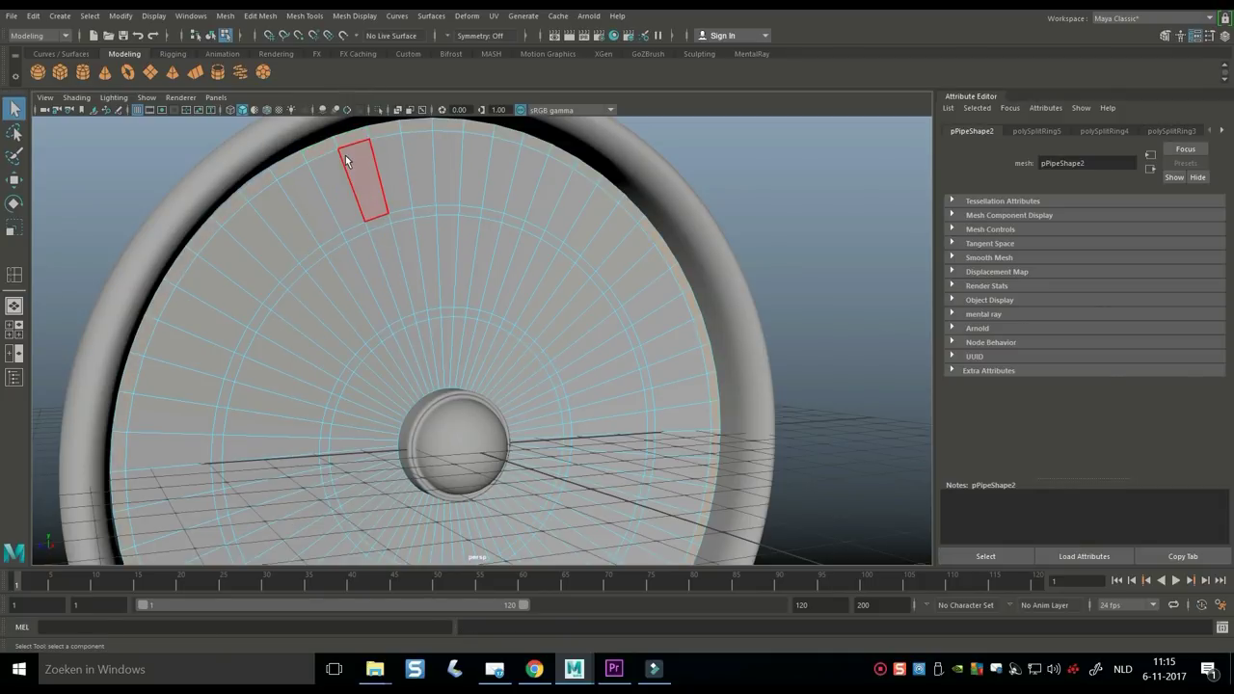
key(ctrl+e)
key(w)
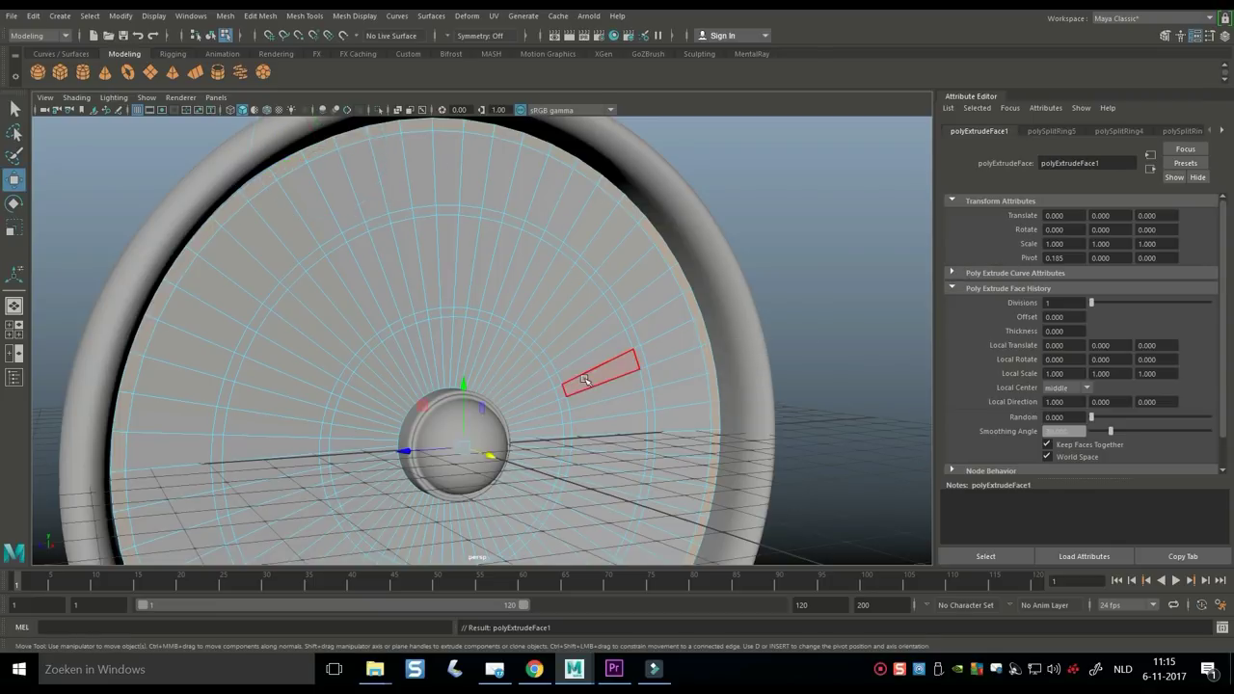
alt+drag(576, 376, 453, 251)
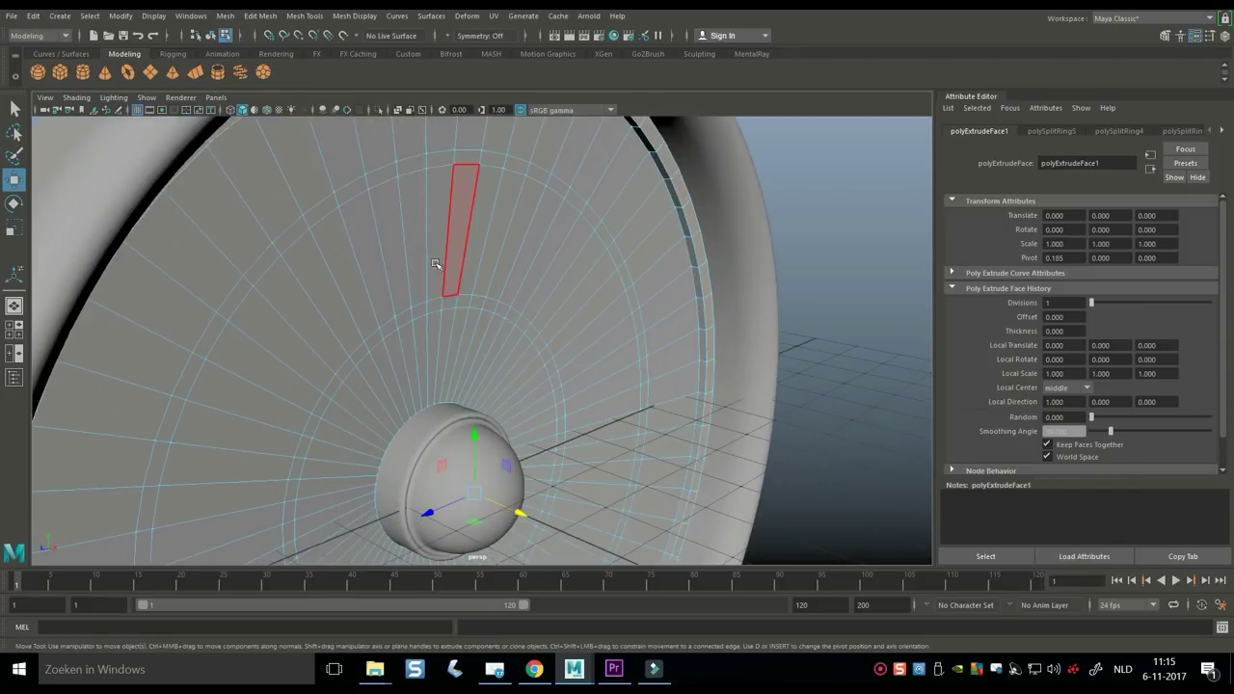
- Extrude the two narrow face rings between the cone's close edge-loop pairs and push them back along X
click(445, 304)
scroll(431, 306, up, 10)
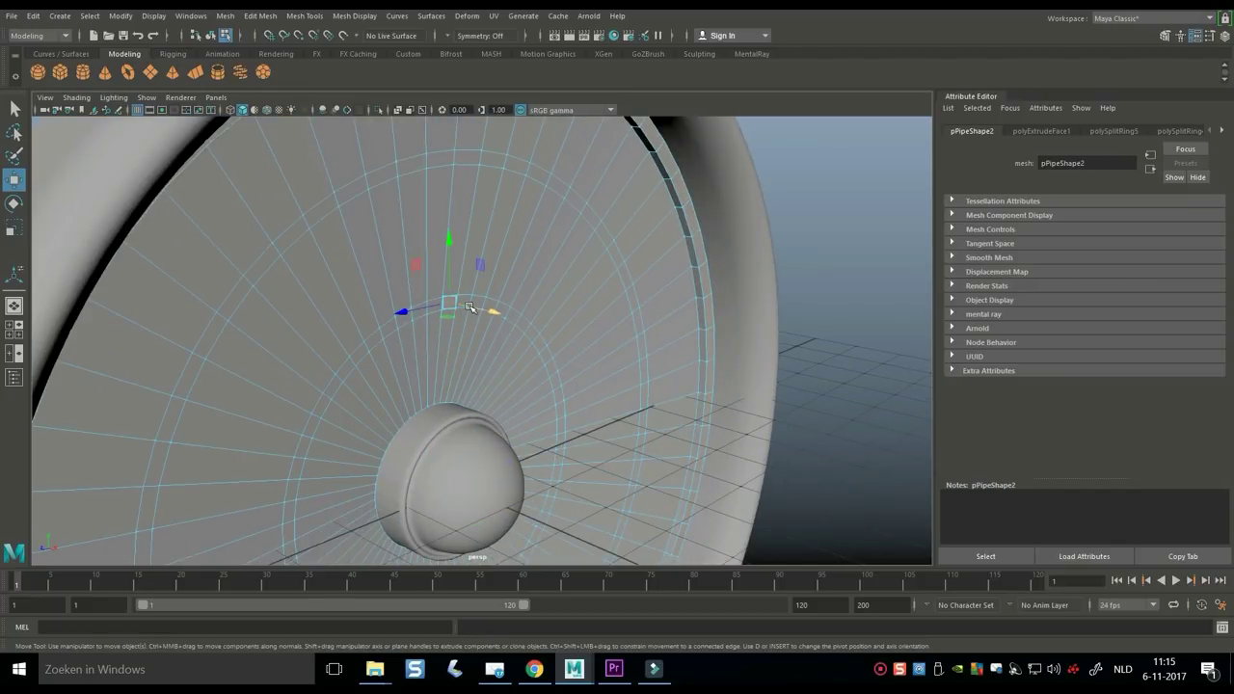
click(422, 192)
scroll(422, 193, down, 10)
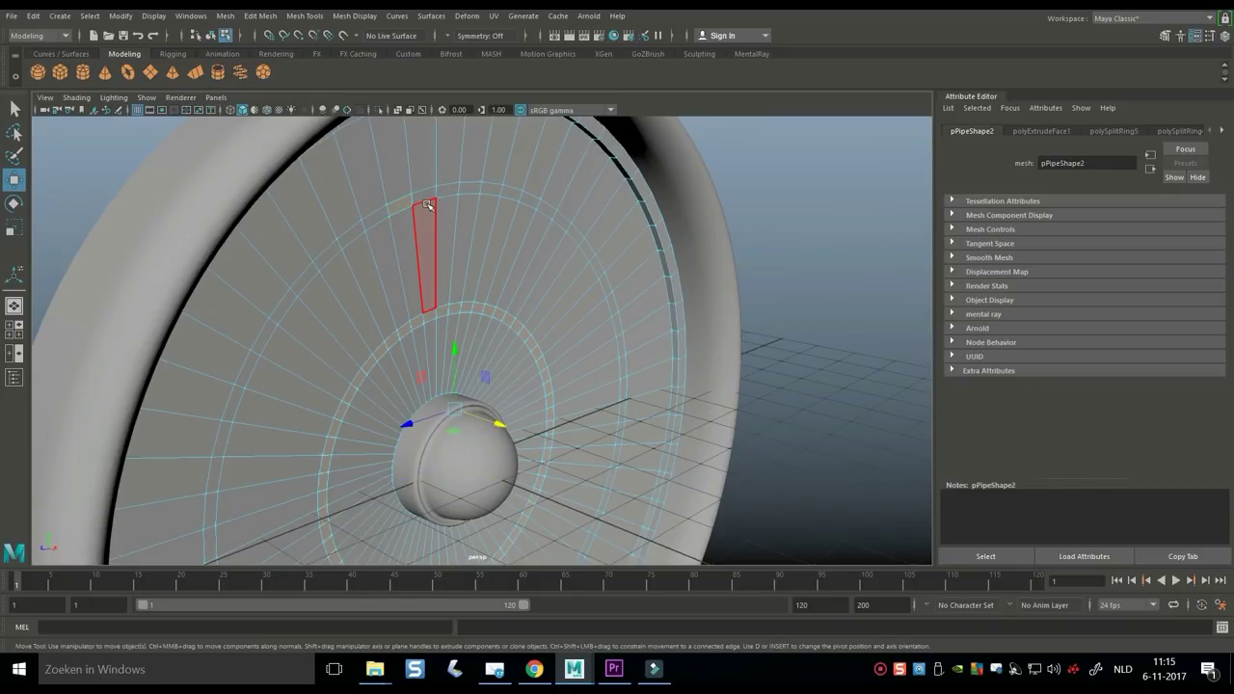
click(425, 198)
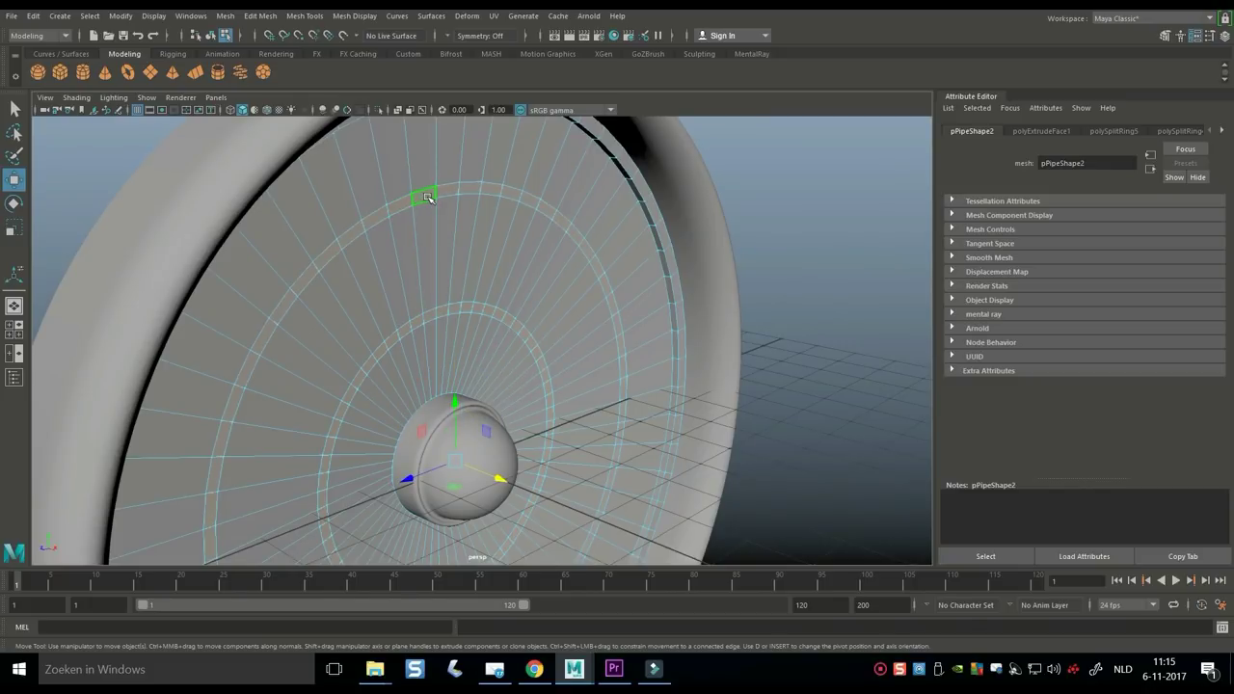
key(ctrl+e)
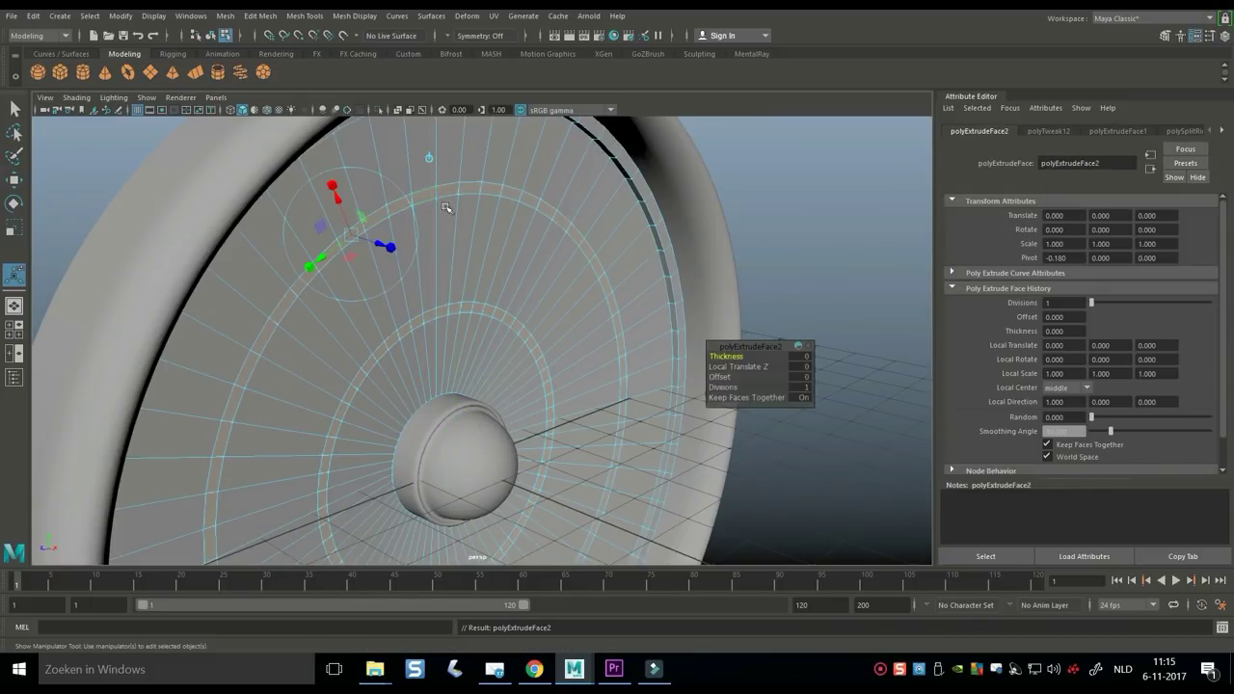
key(w)
drag(494, 473, 490, 479)
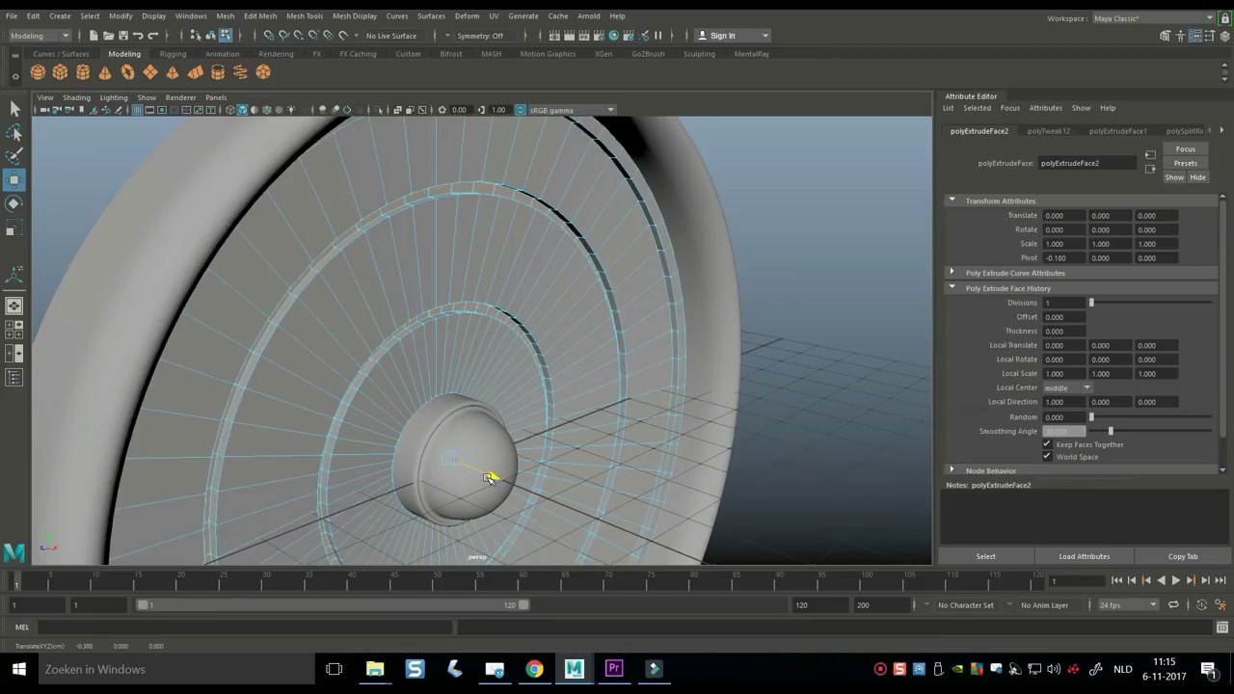
- Return the ridged cone to object mode and smooth its mesh
click(632, 135)
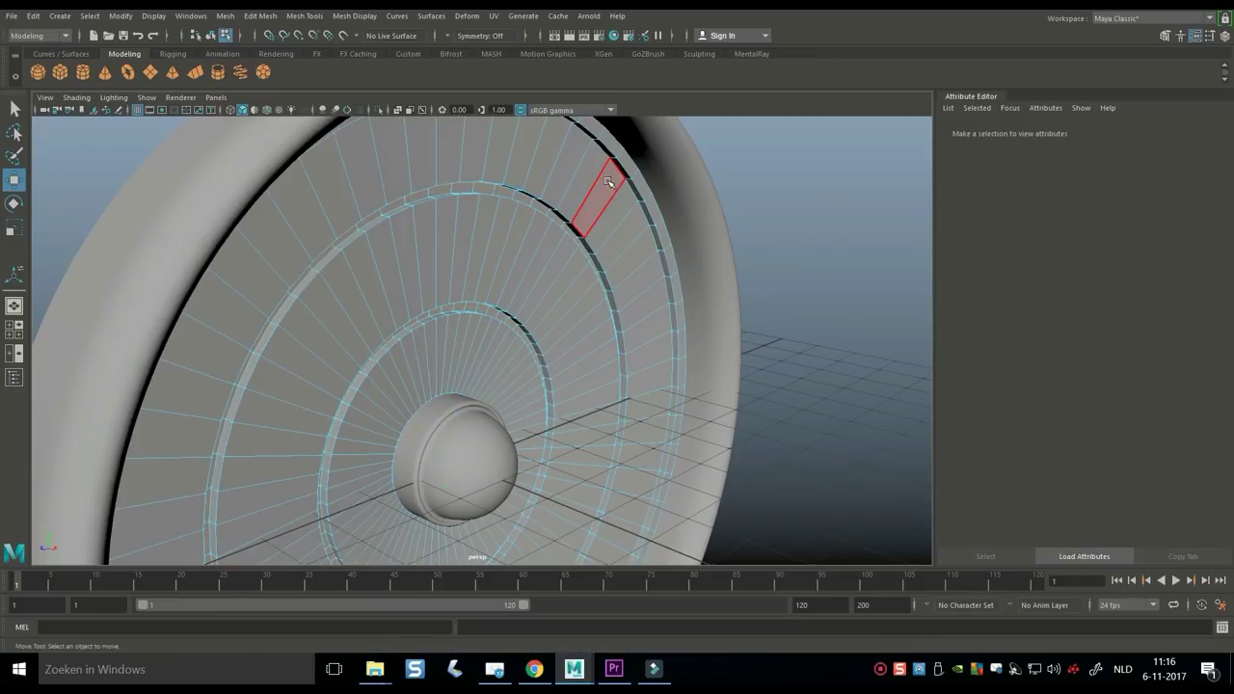
right_drag(608, 181, 639, 172)
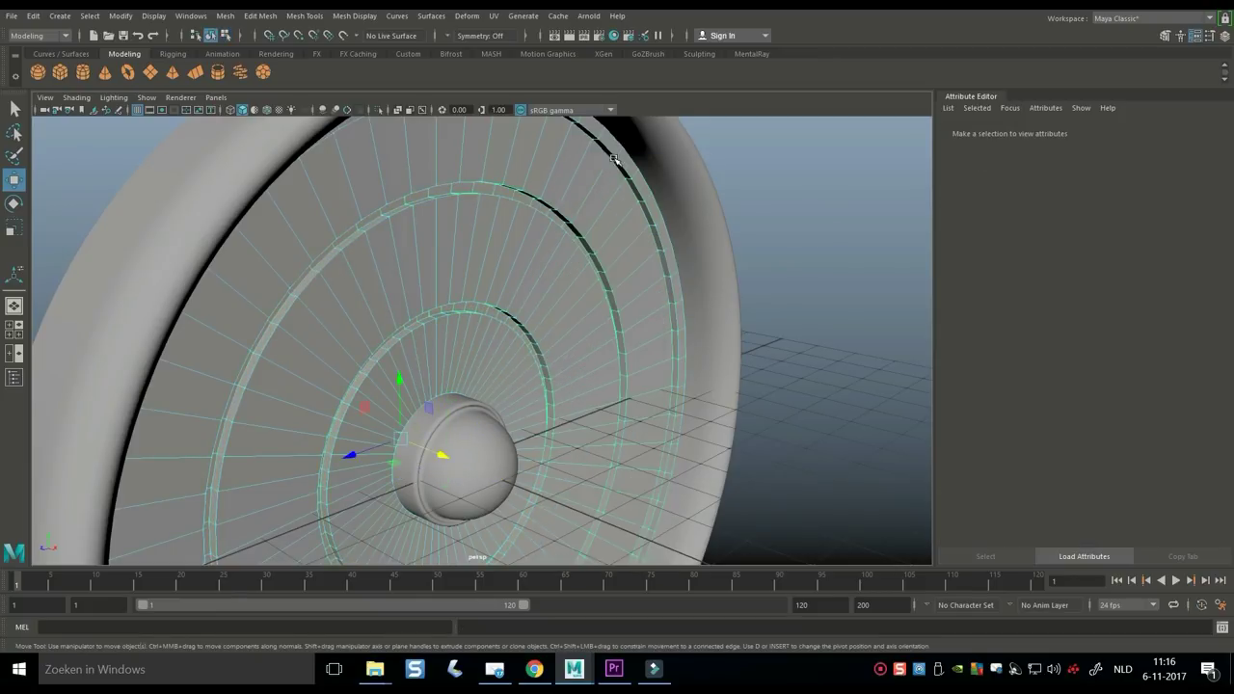
click(225, 16)
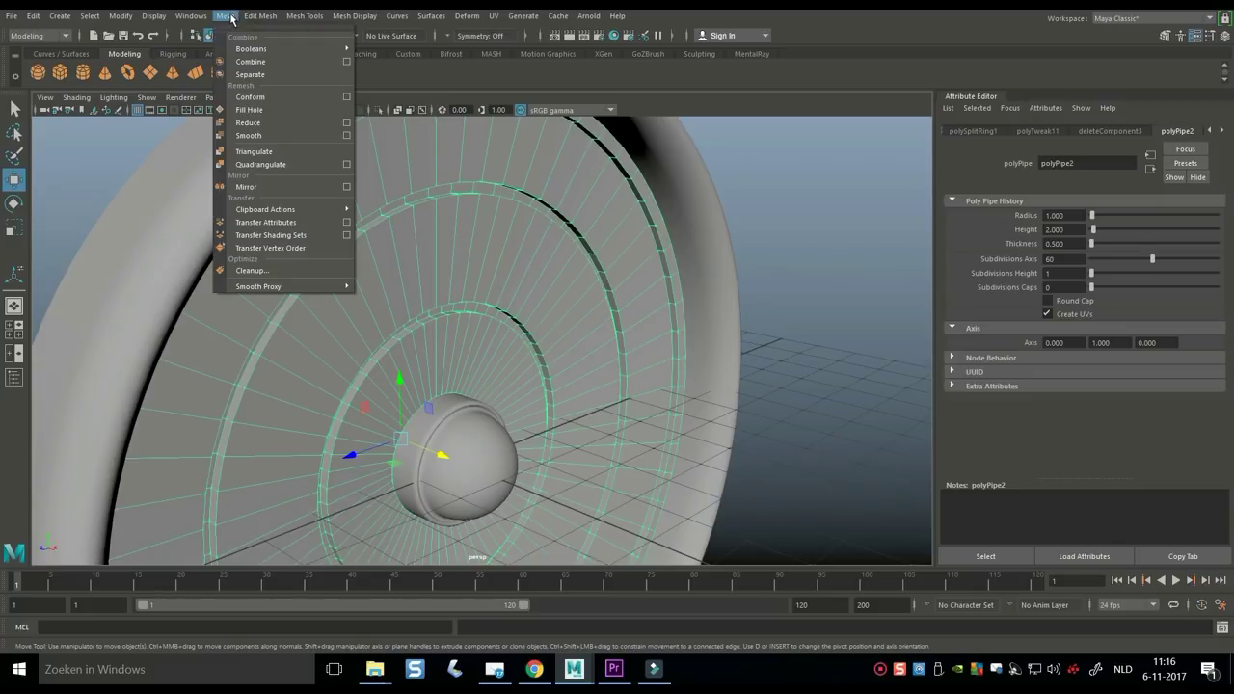
click(265, 140)
click(771, 198)
scroll(762, 203, down, 5)
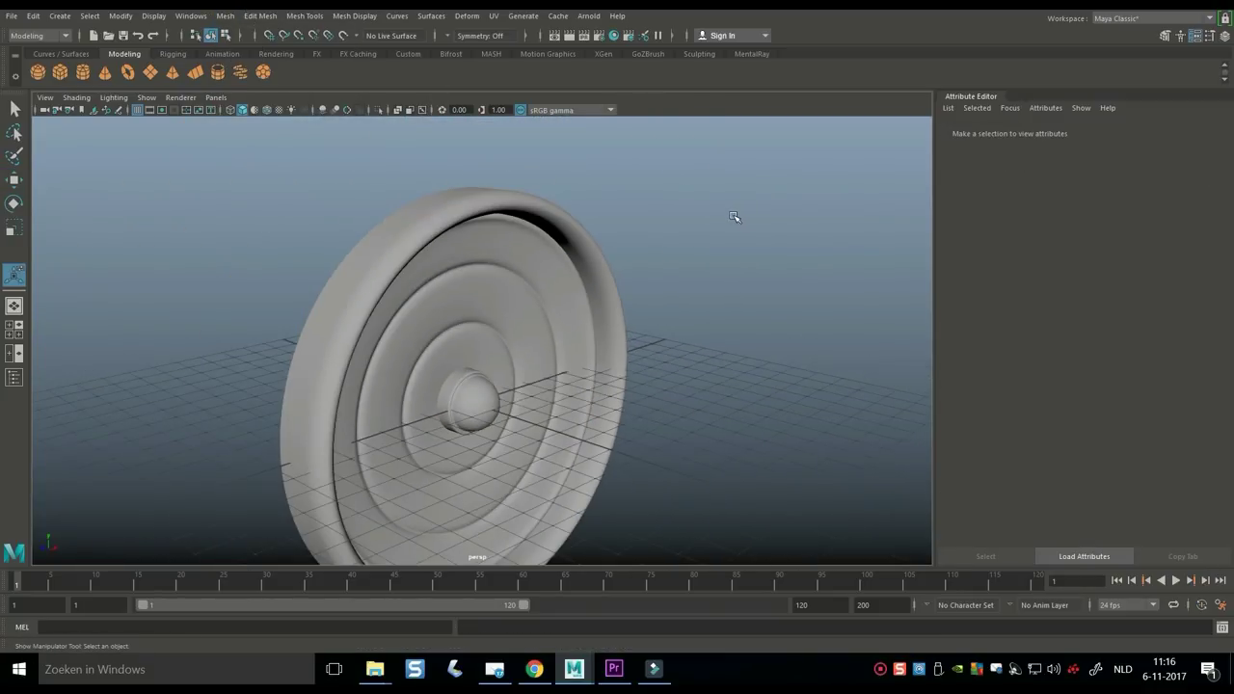
- Delete the history of all the speaker parts and freeze their transformations
alt+drag(709, 377, 697, 454)
scroll(696, 431, down, 4)
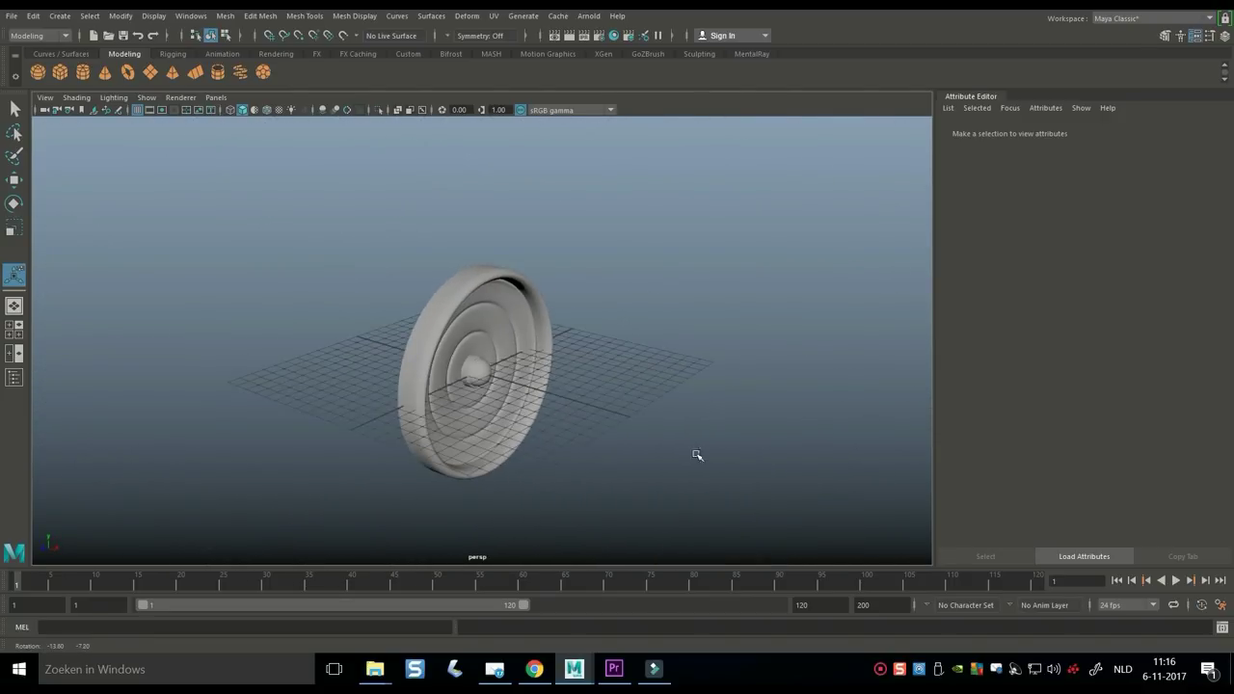
drag(314, 212, 655, 519)
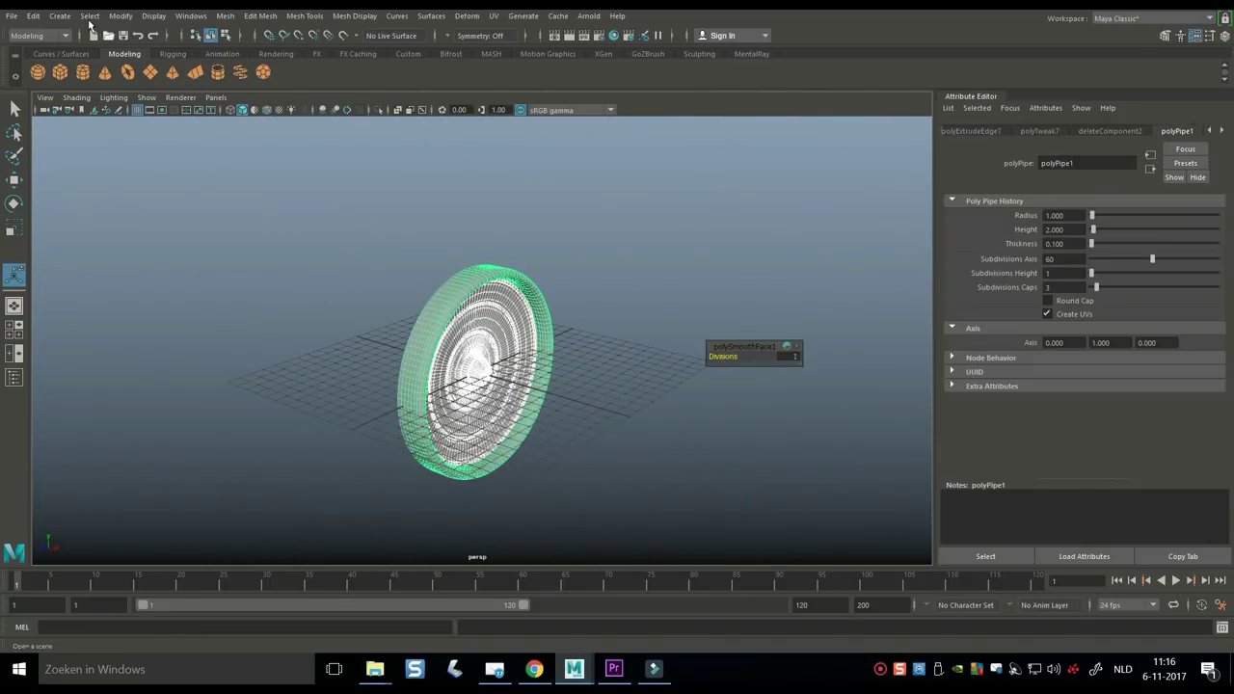
click(32, 17)
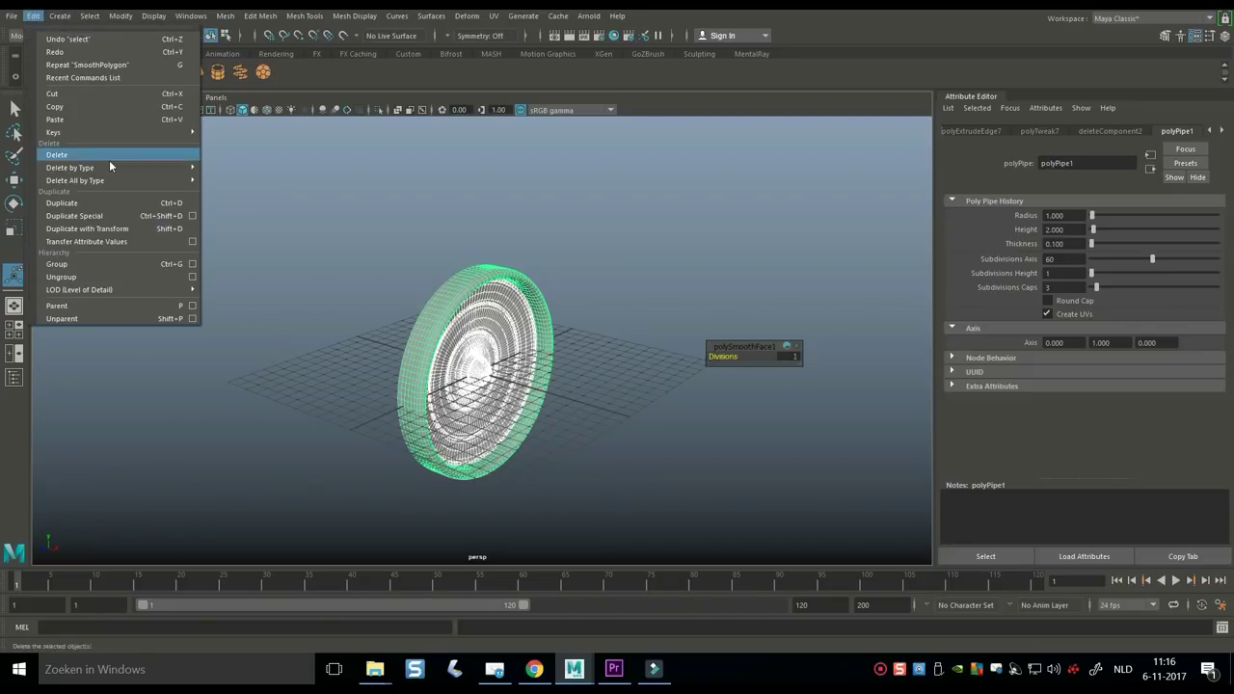
mouse_move(109, 167)
click(229, 180)
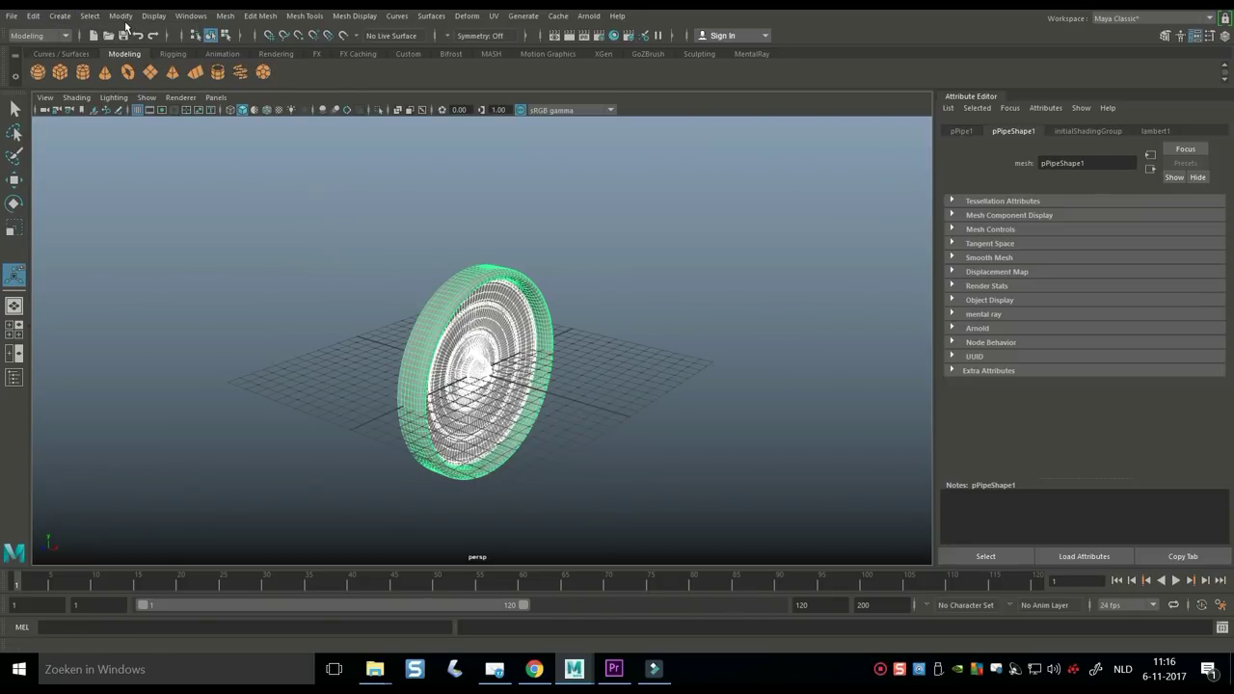
click(123, 17)
click(155, 74)
- Examine the finished speaker, with the central dome and outer ring distinguished from the cone
scroll(675, 333, up, 3)
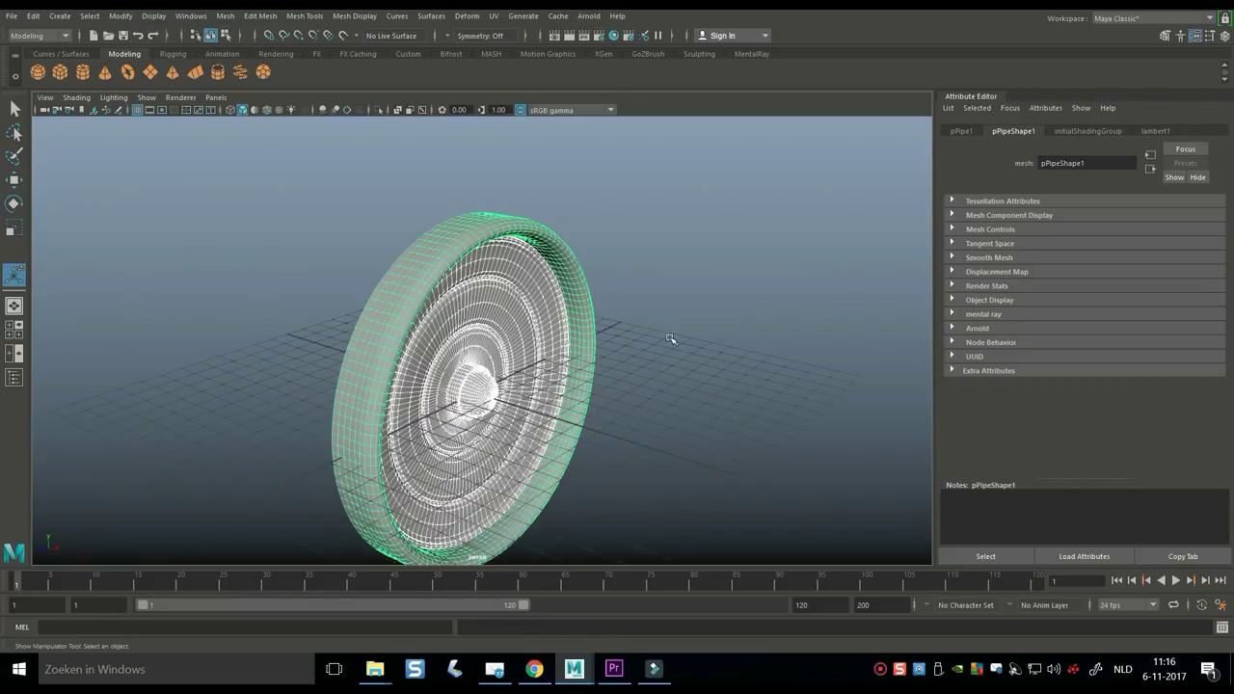
alt+drag(683, 379, 694, 405)
click(696, 410)
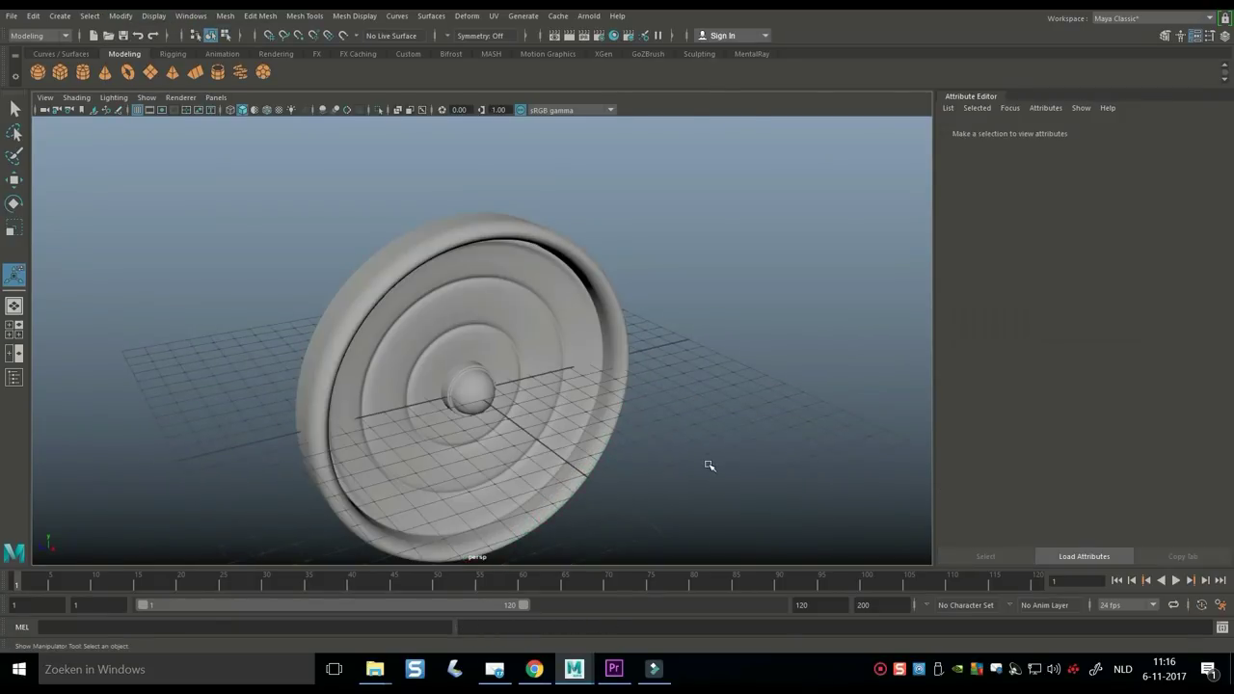
scroll(711, 463, up, 3)
alt+drag(696, 477, 512, 428)
click(455, 384)
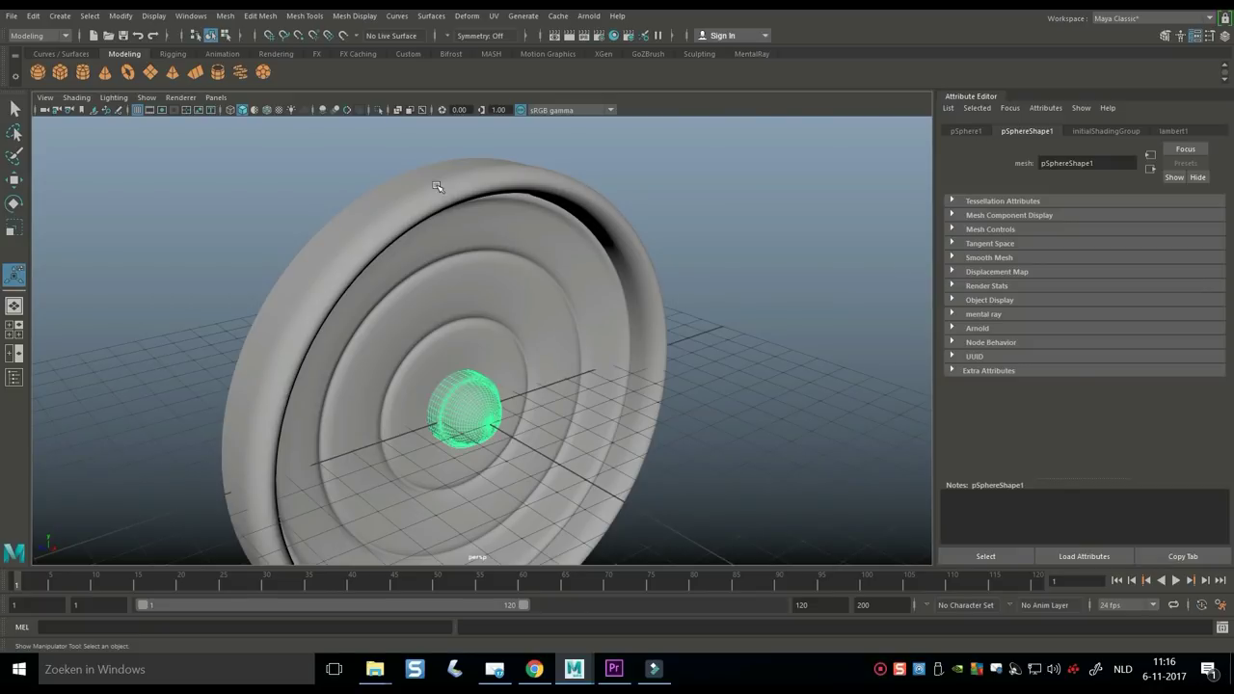
click(433, 181)
alt+drag(668, 393, 665, 357)
scroll(678, 377, down, 3)
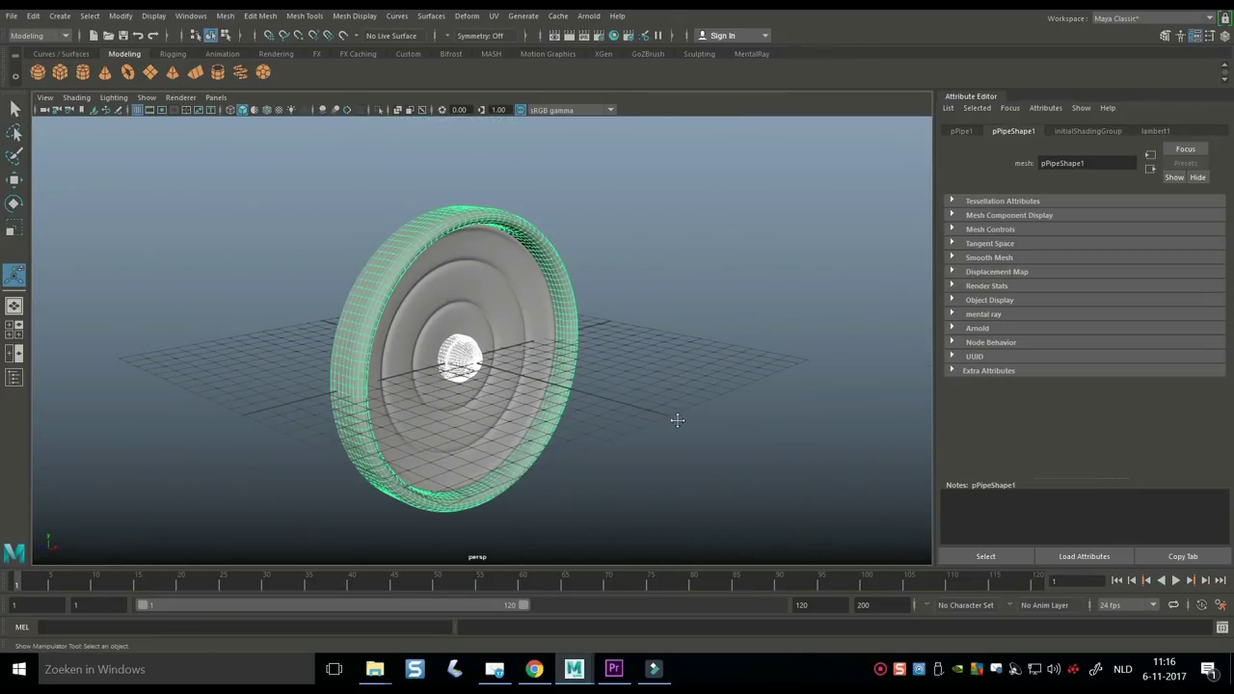
alt+drag(675, 418, 617, 423)
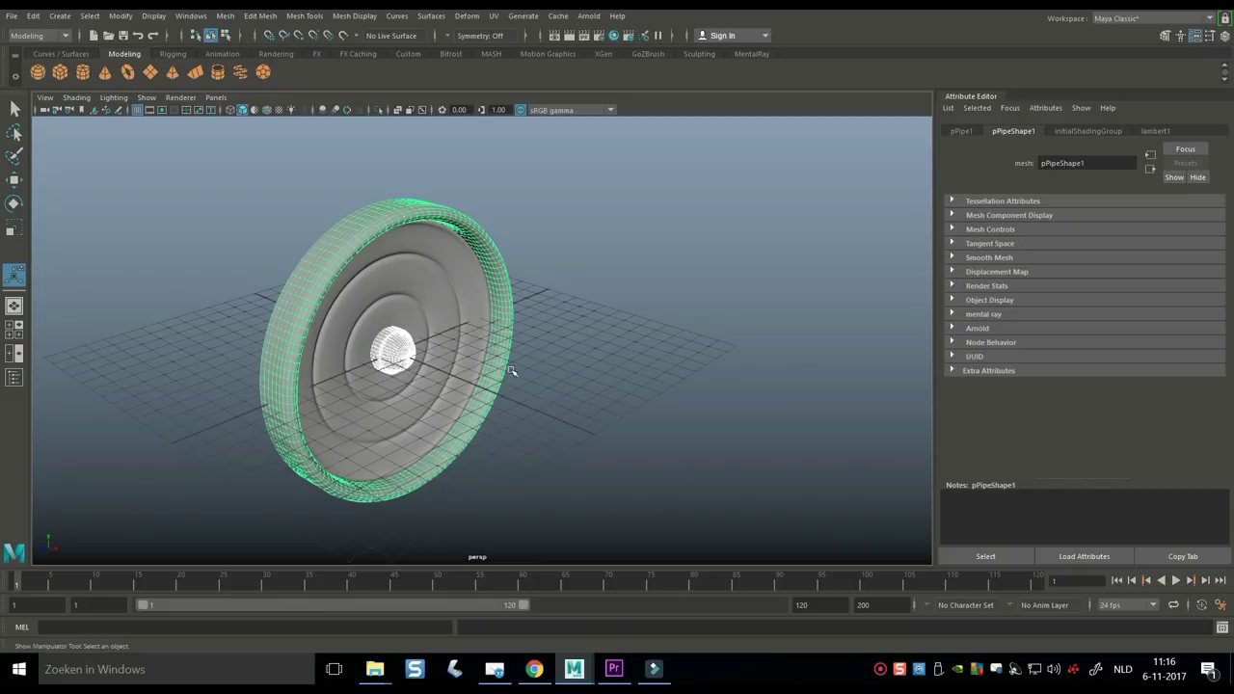
- Create a MASH network from the ridged cone and check the resulting objects in the scene hierarchy
click(461, 305)
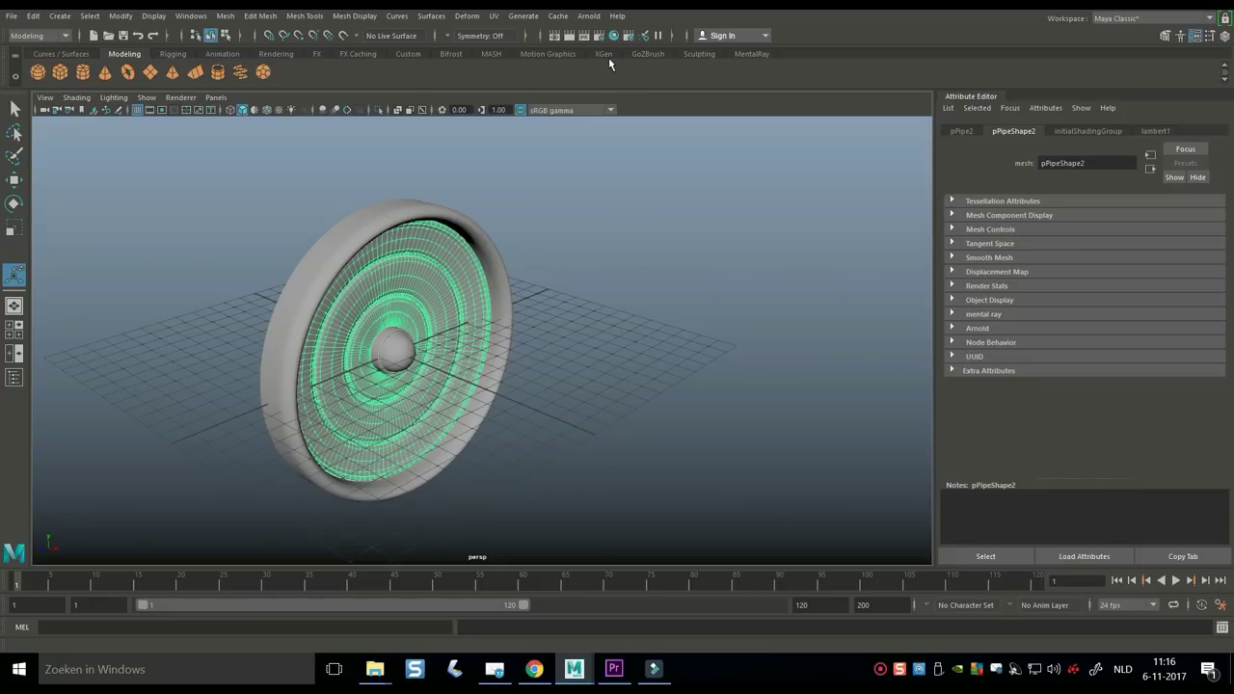
click(493, 55)
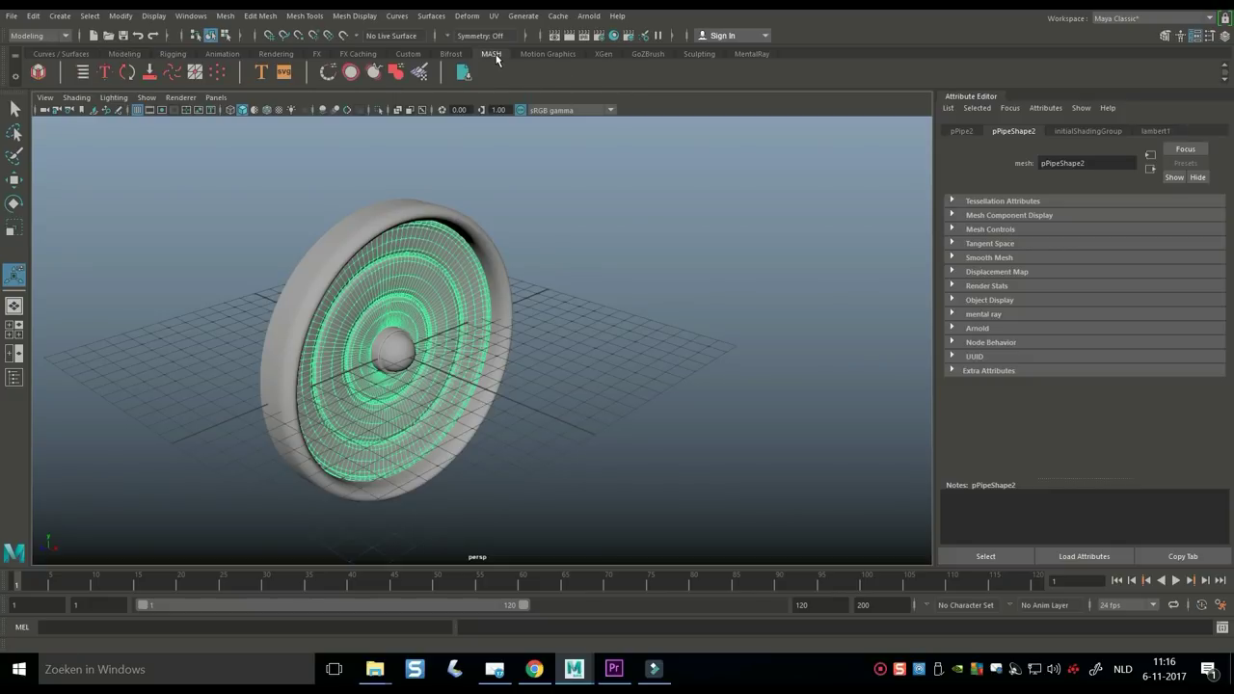
click(39, 73)
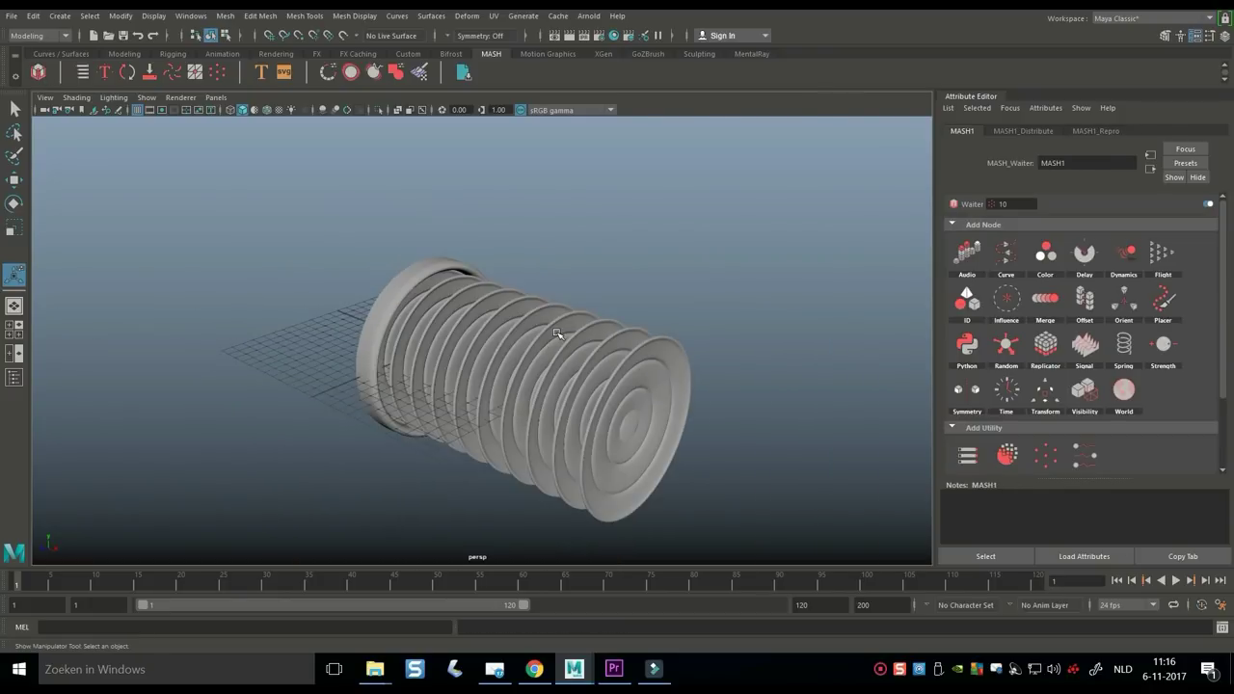
alt+drag(527, 346, 415, 381)
alt+middle_drag(414, 381, 539, 348)
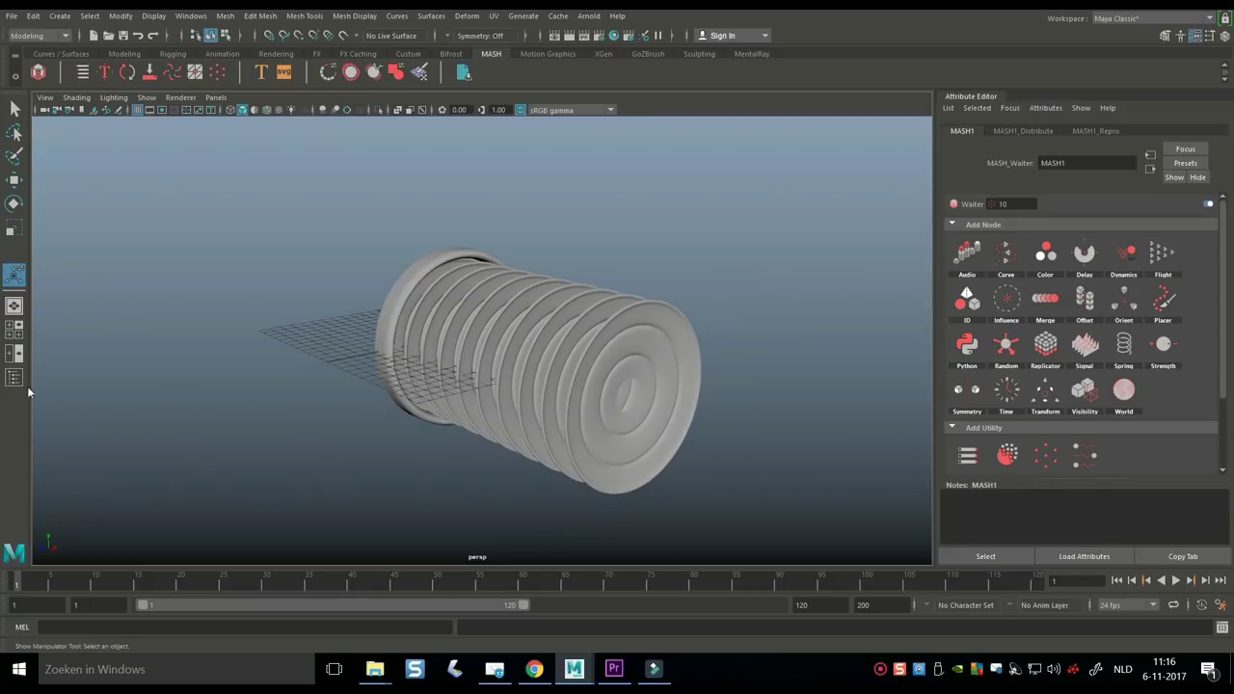
click(15, 379)
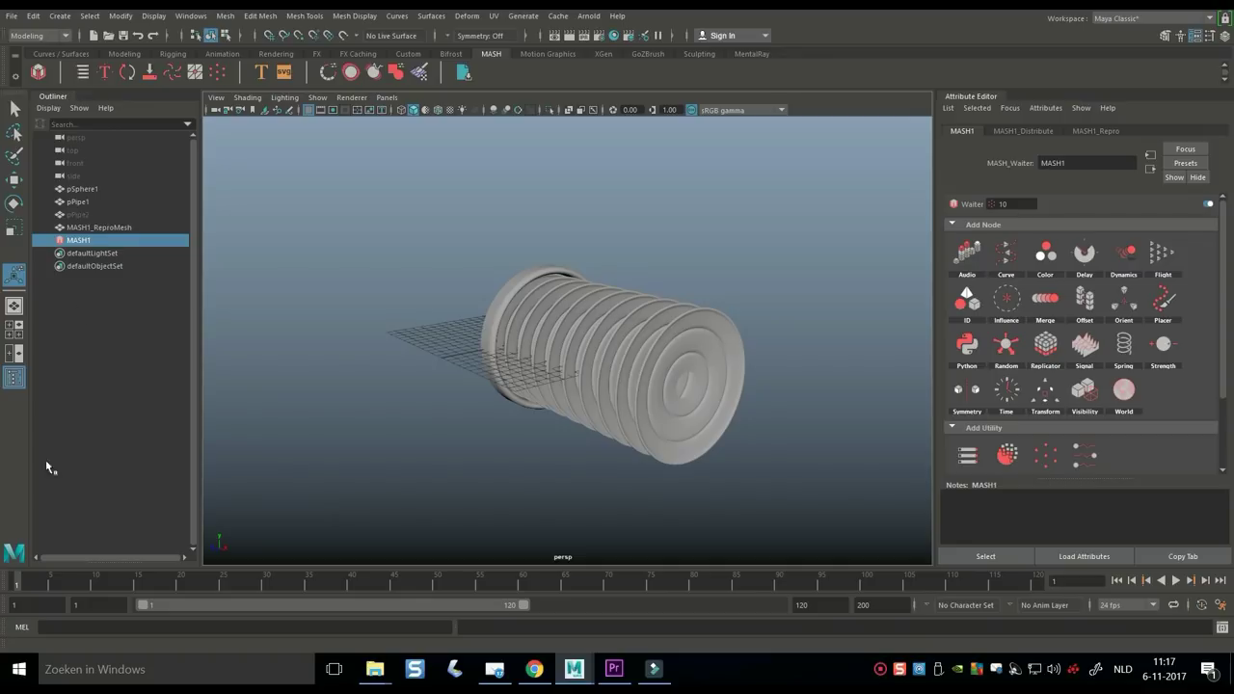
click(14, 379)
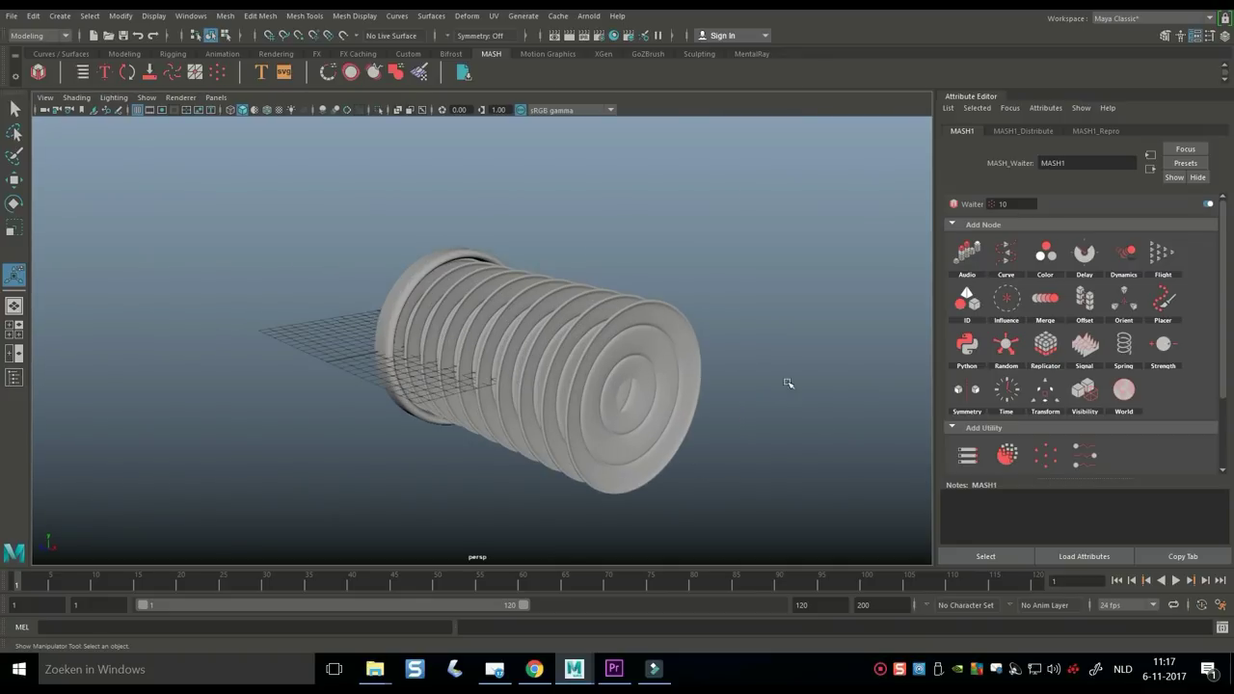
- Set the number of points in the MASH1_Distribute node to 1
click(1032, 132)
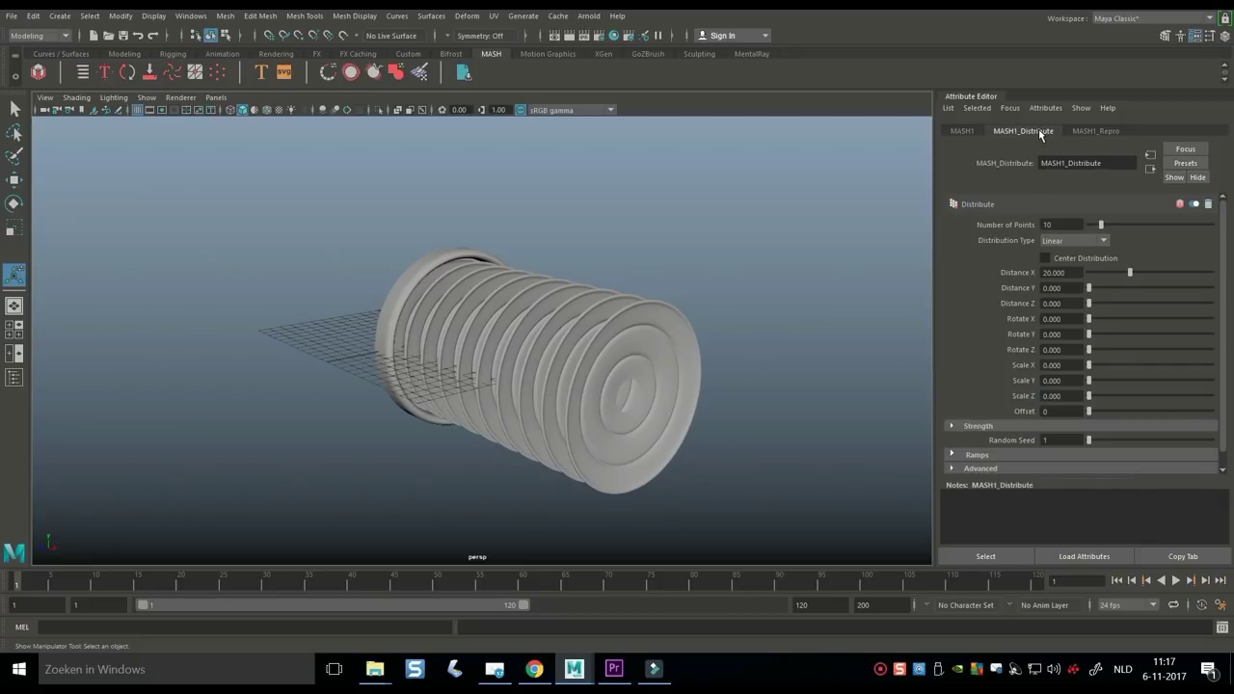
drag(1078, 225, 975, 237)
text(1)
key(Return)
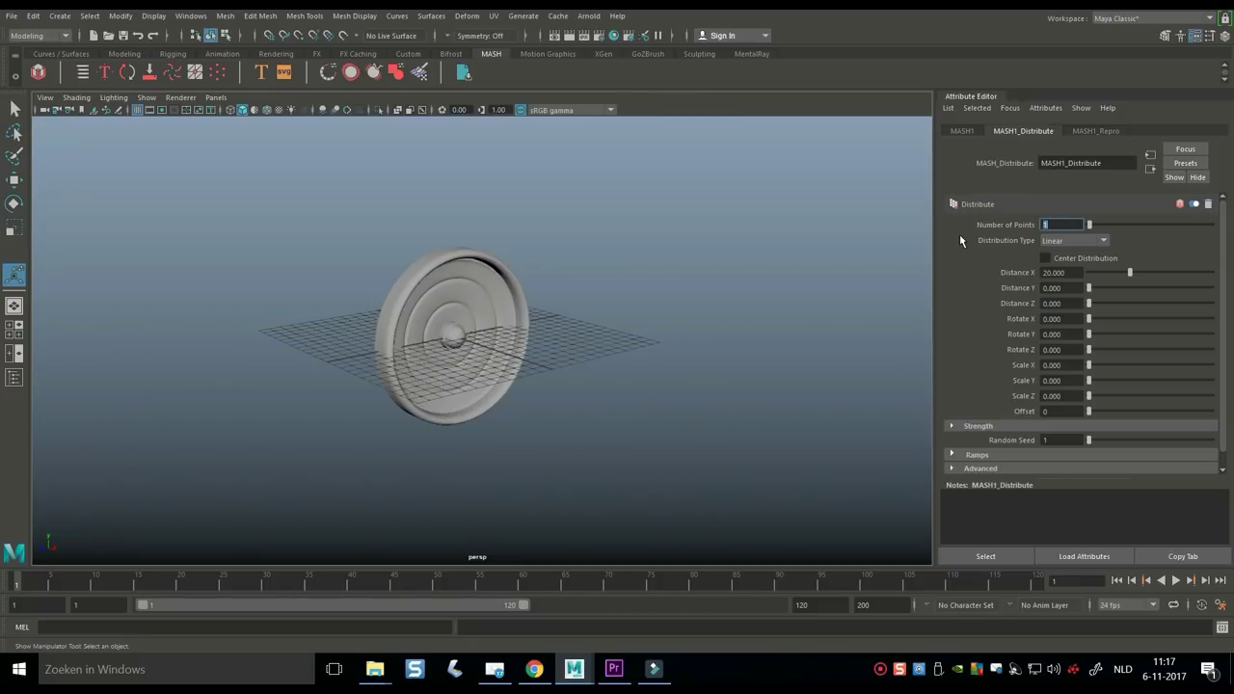
- Combine the central dome and the outer ring into one mesh
alt+drag(624, 372, 617, 480)
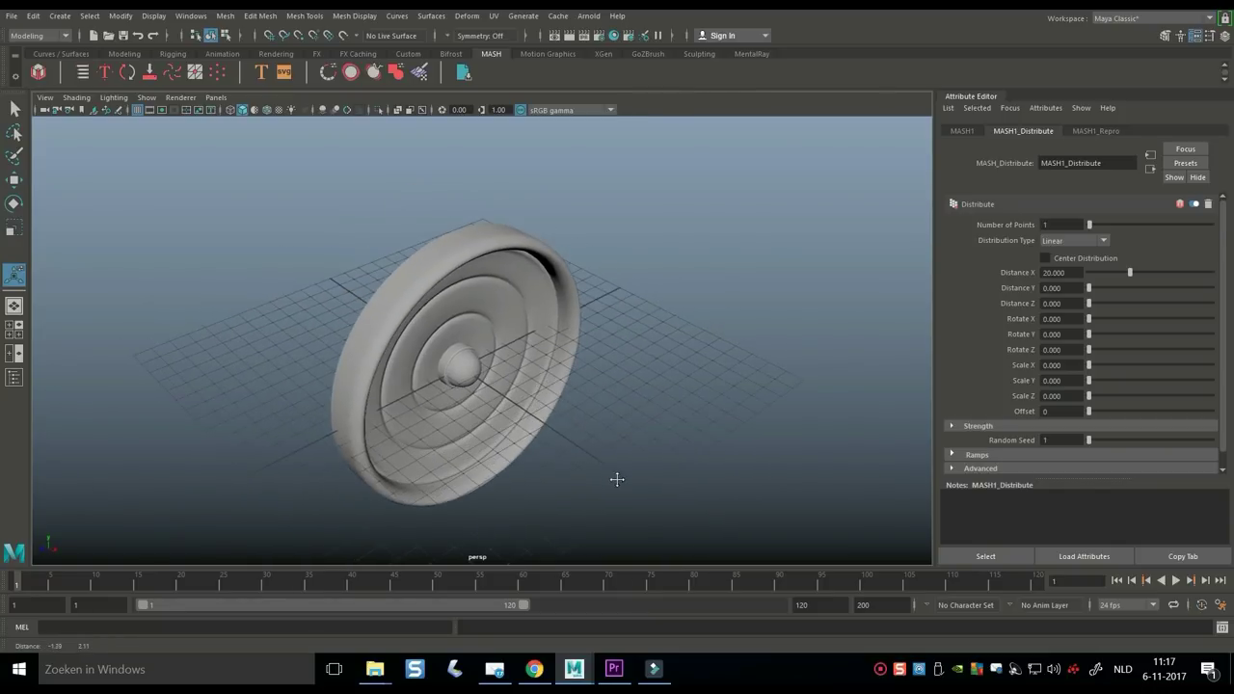
click(468, 367)
shift+click(493, 244)
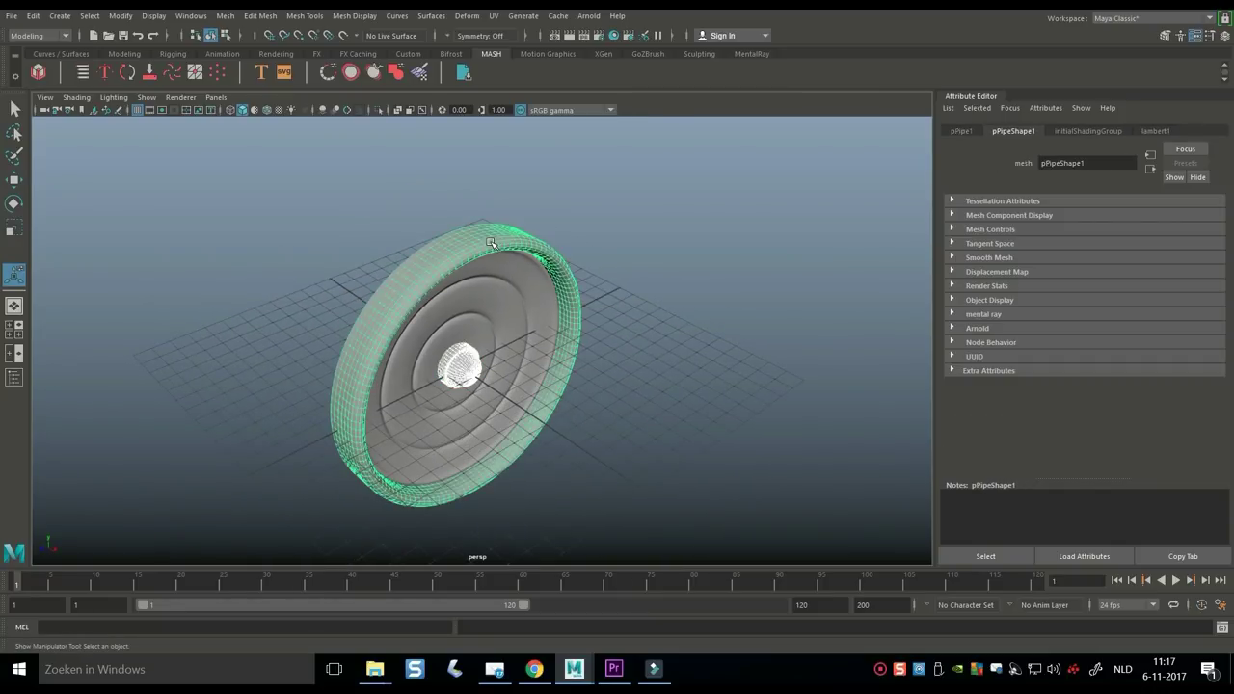
click(224, 15)
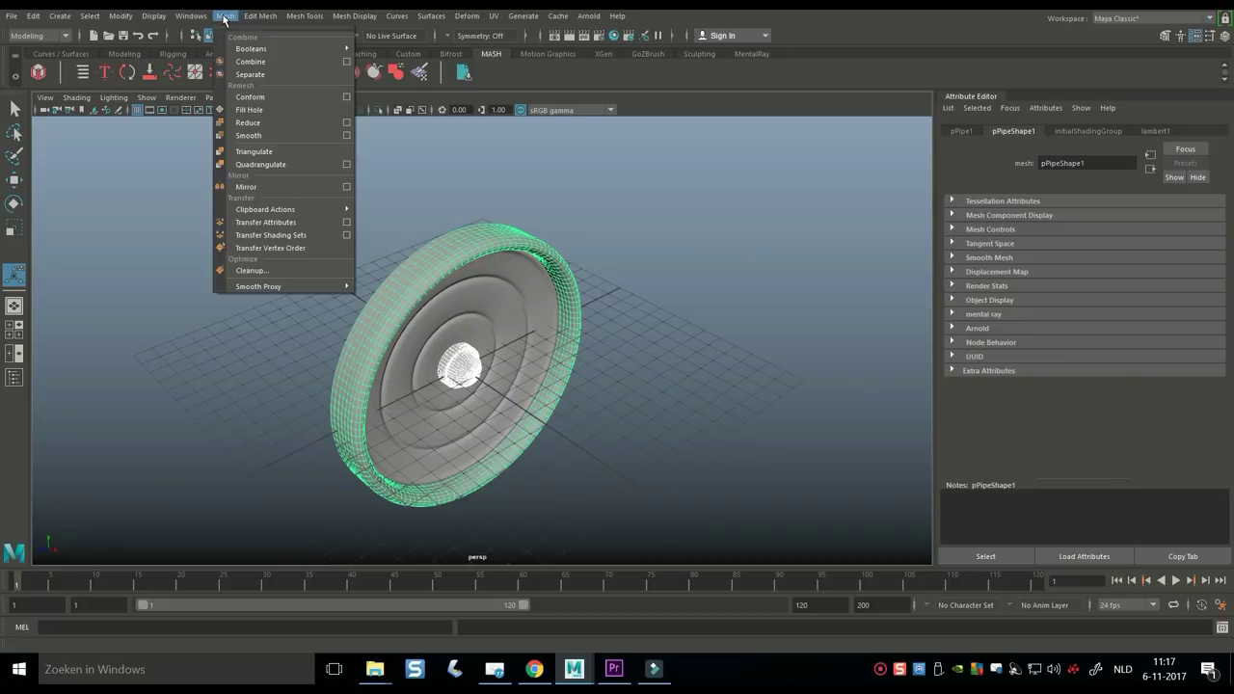
click(262, 63)
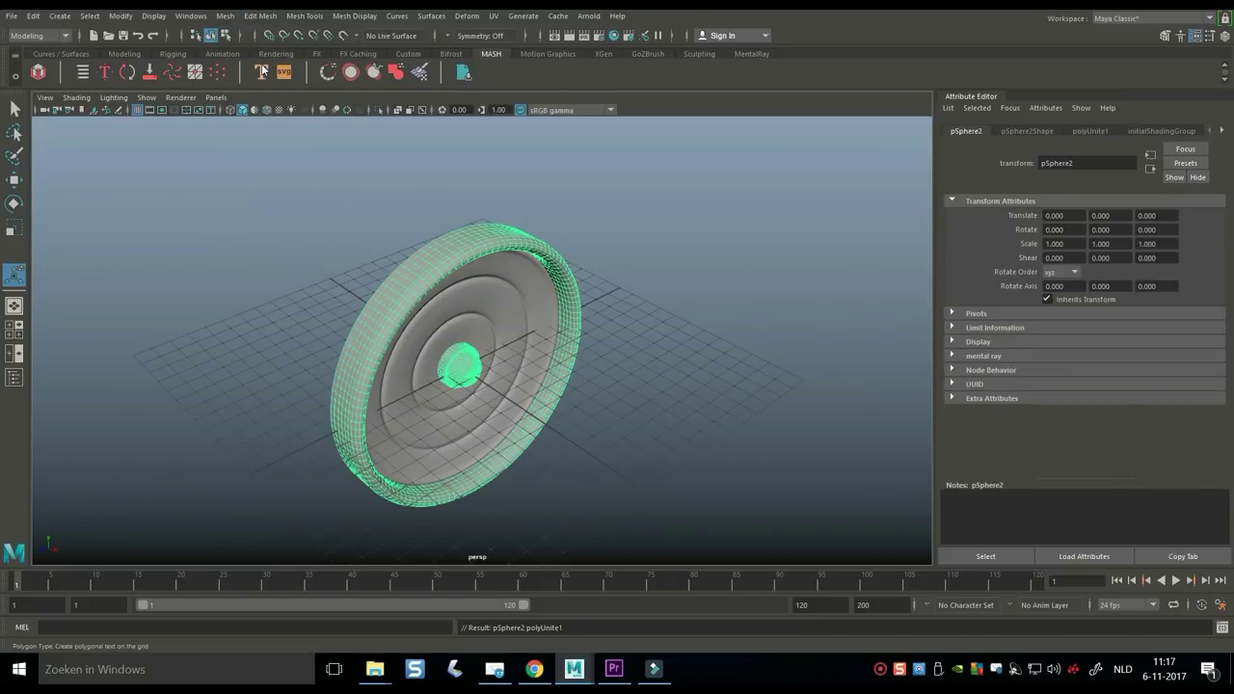
- Select the ridged cone and add an Audio node to its MASH1 network
scroll(543, 334, up, 3)
click(528, 273)
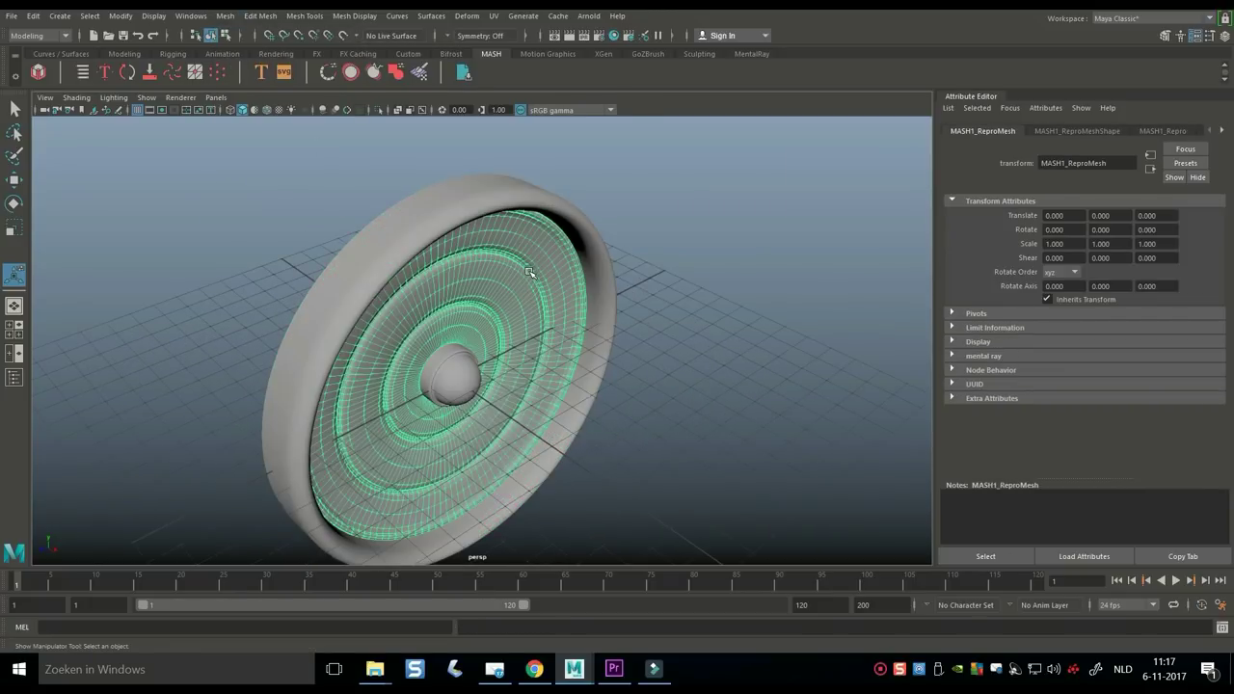
alt+drag(529, 273, 672, 360)
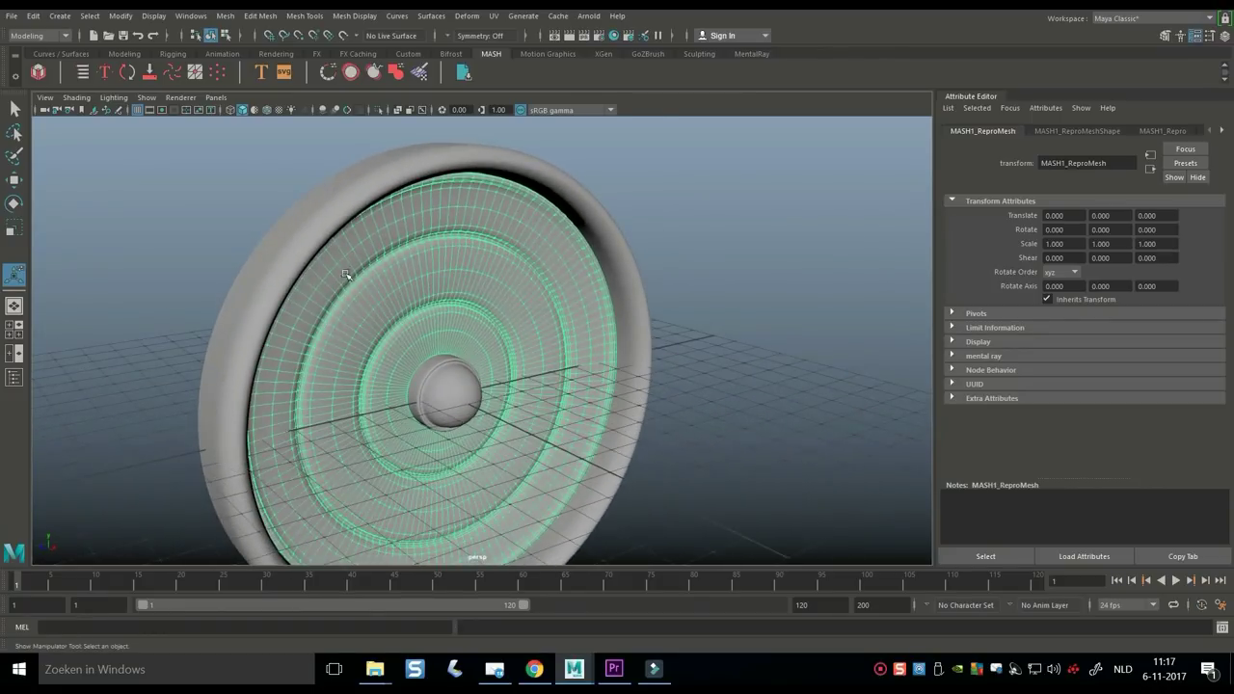
alt+drag(646, 441, 826, 395)
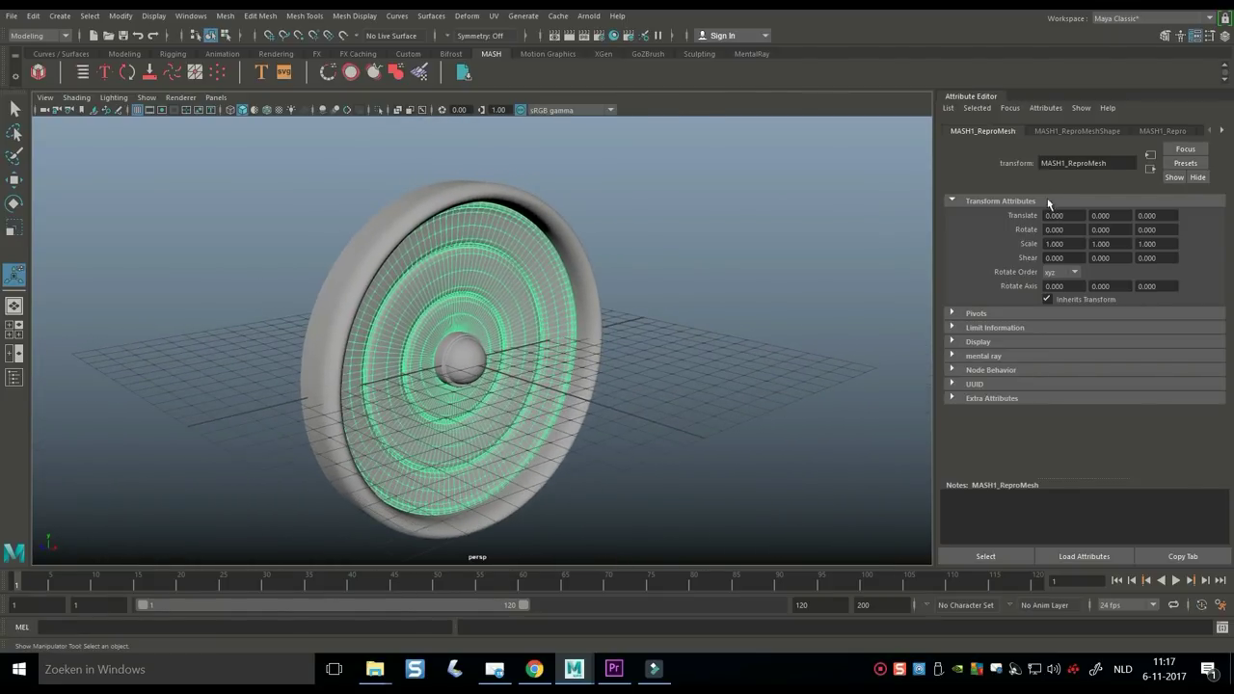
click(1222, 131)
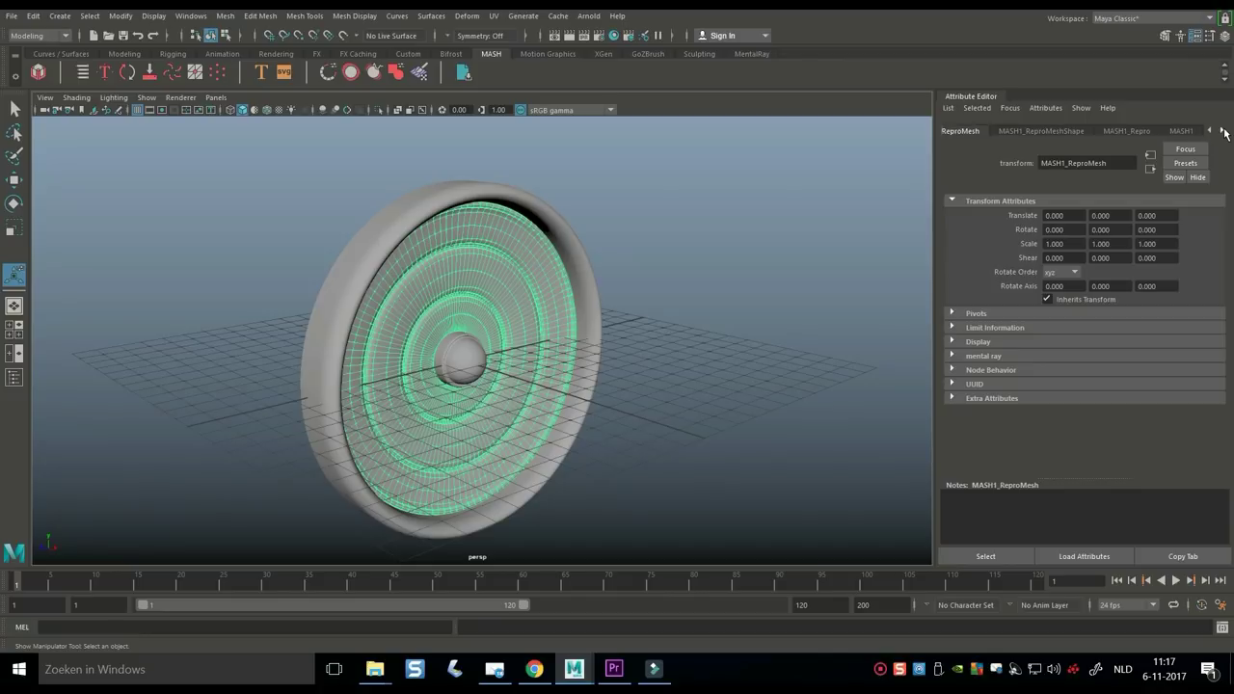
click(1221, 130)
click(1106, 130)
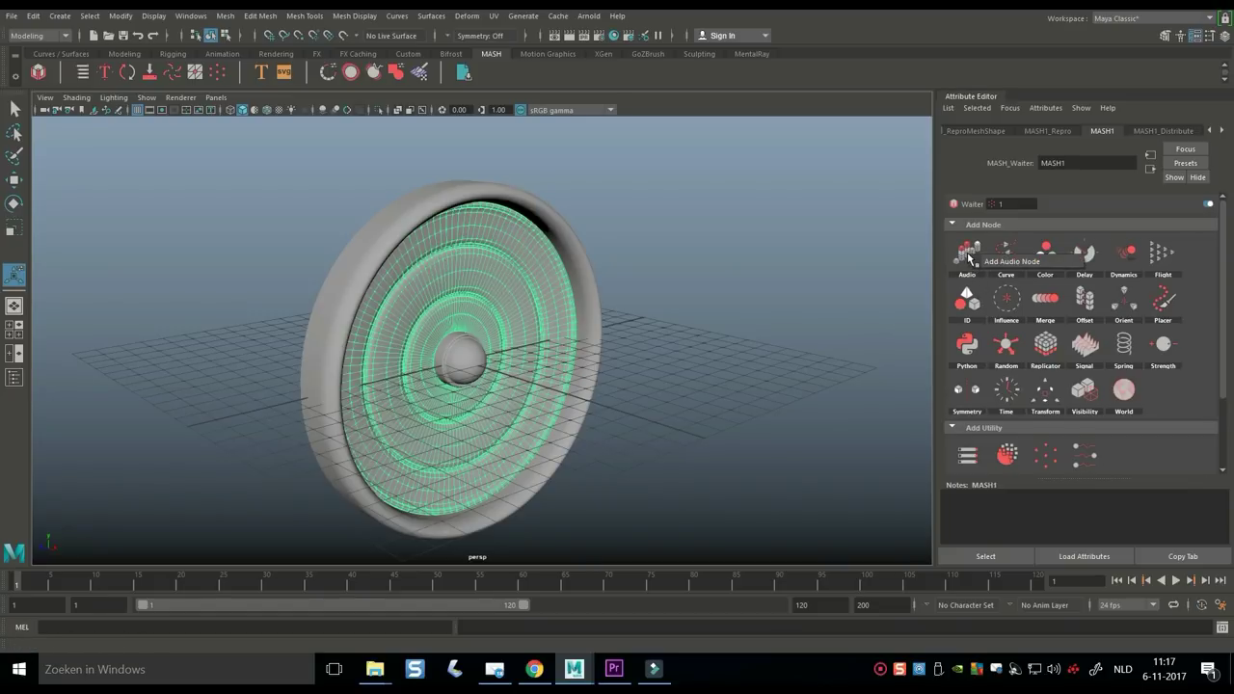
click(1039, 260)
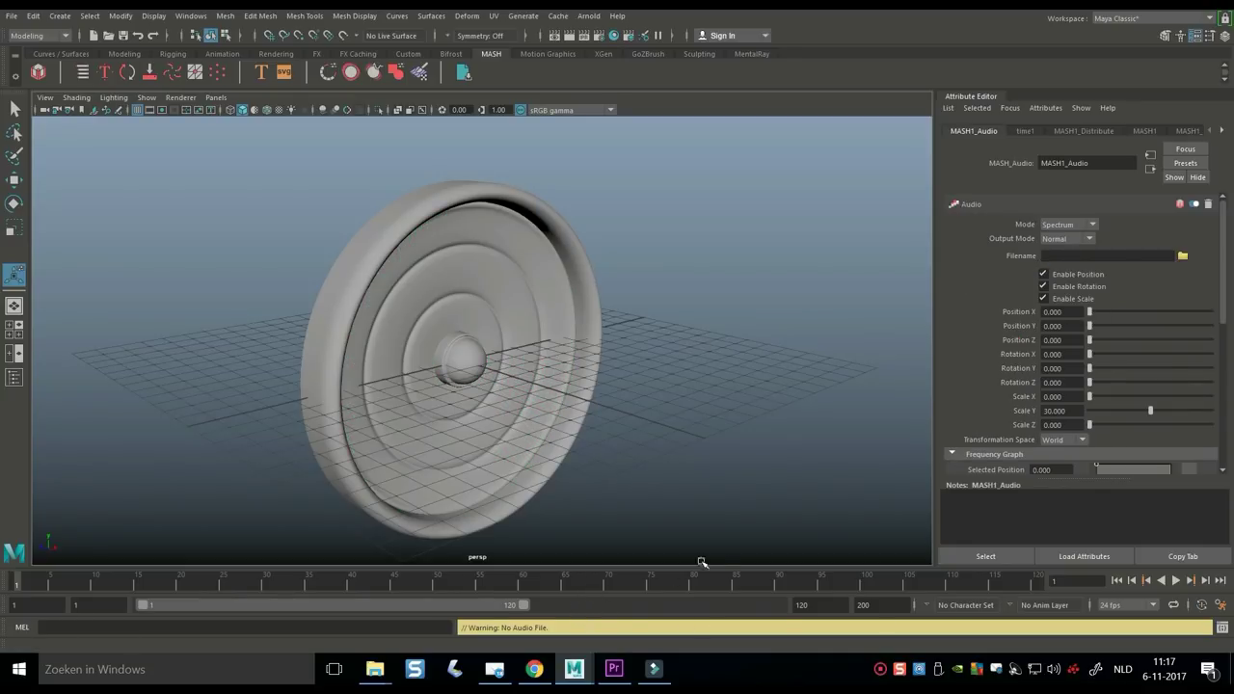
- Load the Funky Friday WAV file from the Desktop as the Audio node's sound file
scroll(733, 345, up, 3)
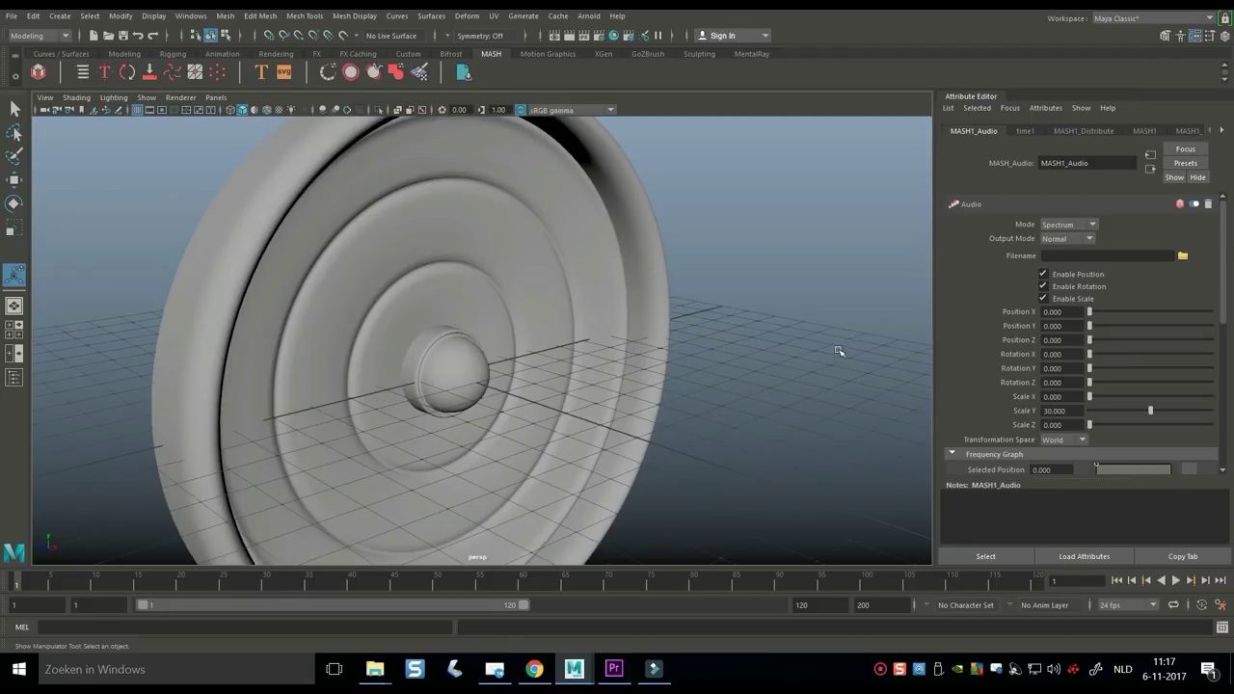
scroll(749, 354, down, 3)
alt+drag(748, 356, 687, 367)
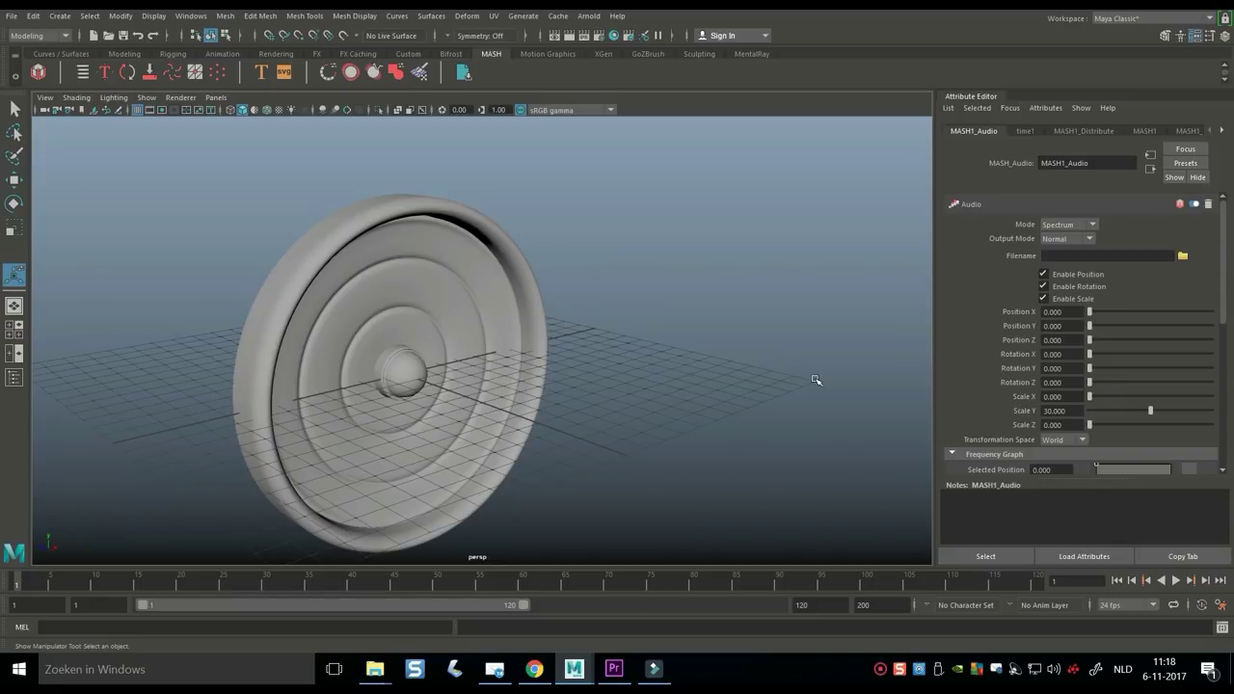
click(1182, 256)
click(299, 314)
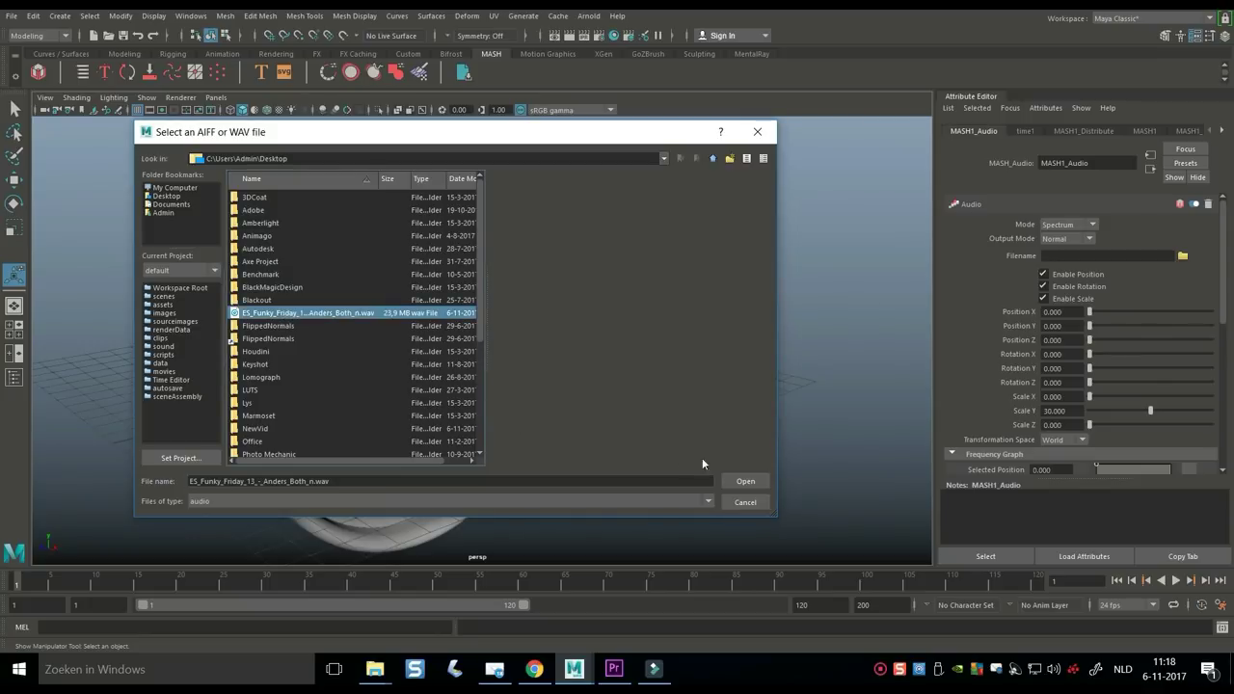
click(746, 482)
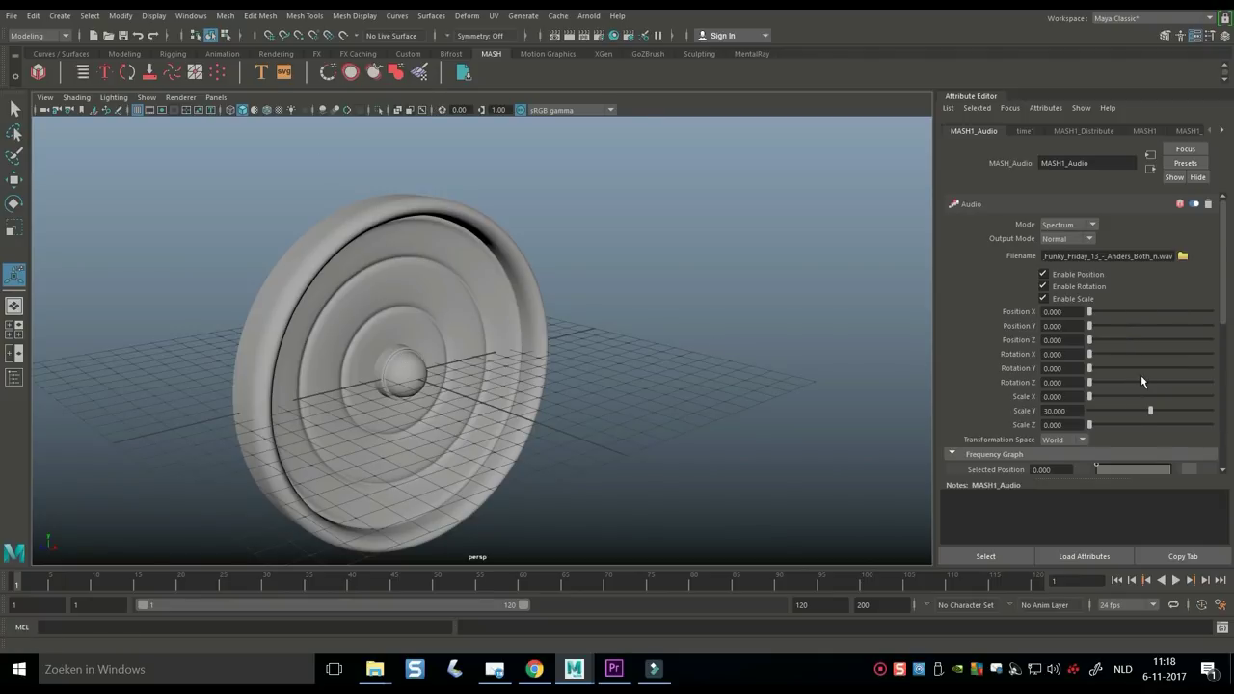
- Set the MASH1_Audio node's Scale Y to 0 and its Scale X to 0.5
scroll(1136, 362, down, 2)
scroll(1122, 345, down, 2)
scroll(1120, 342, down, 4)
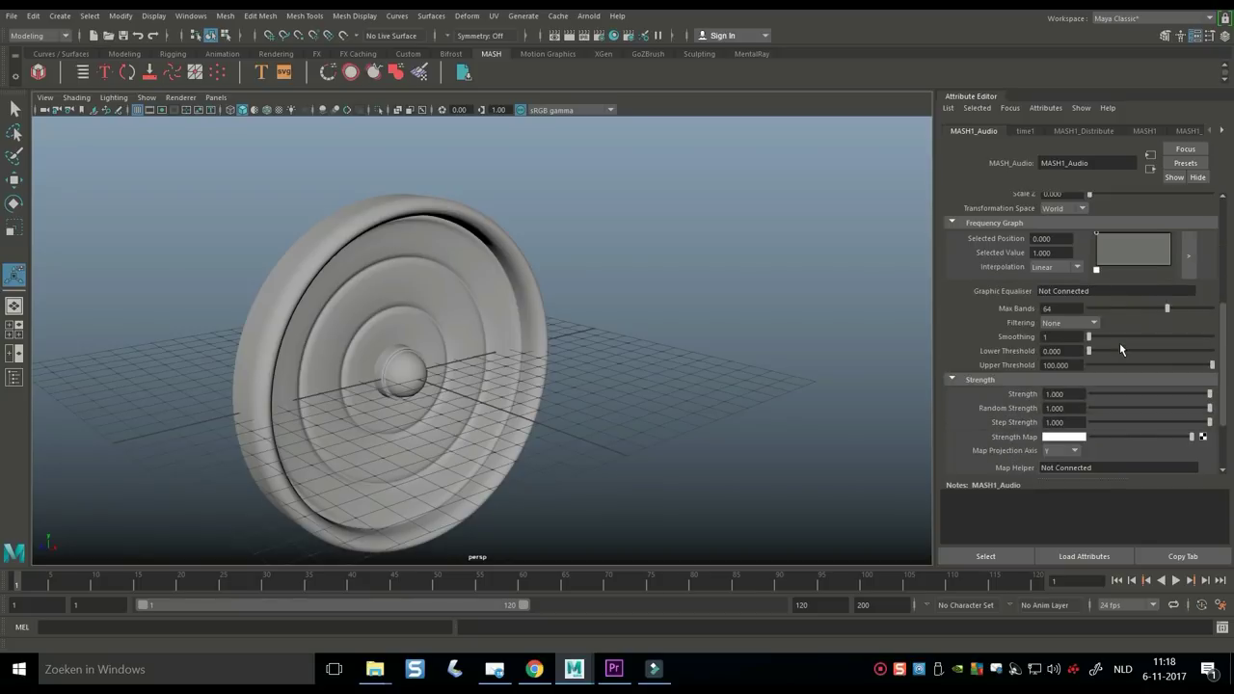
scroll(1099, 347, up, 4)
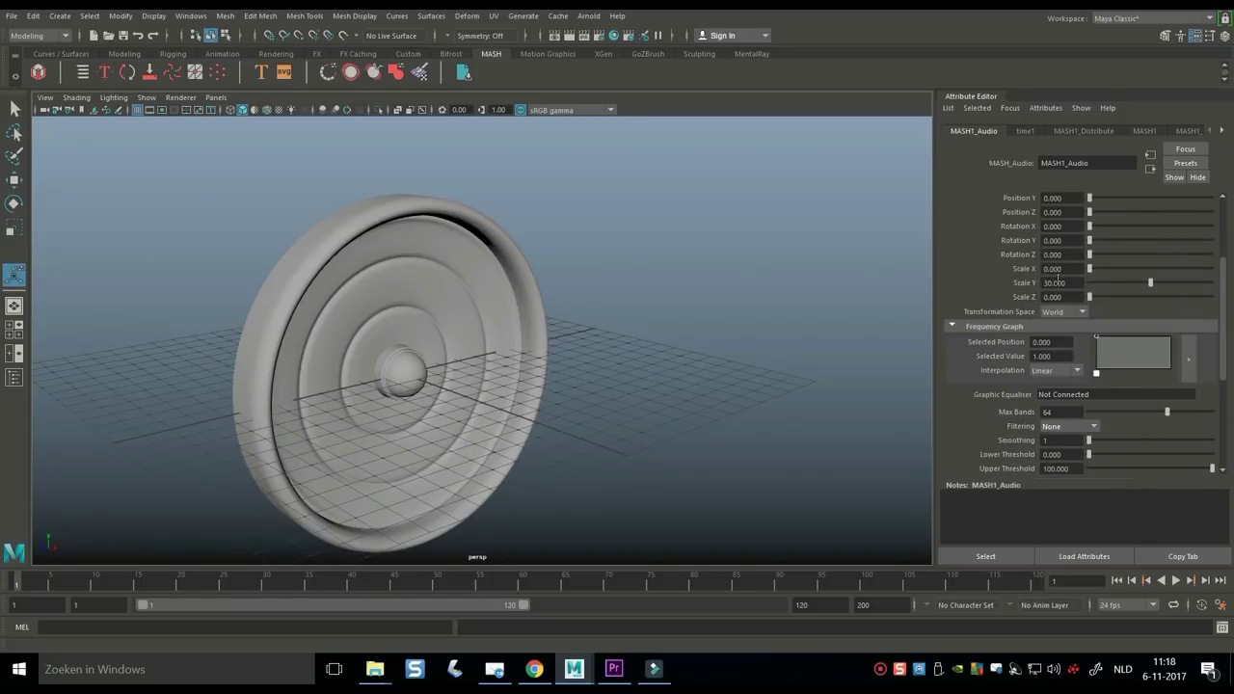
click(1074, 283)
text(0)
key(Return)
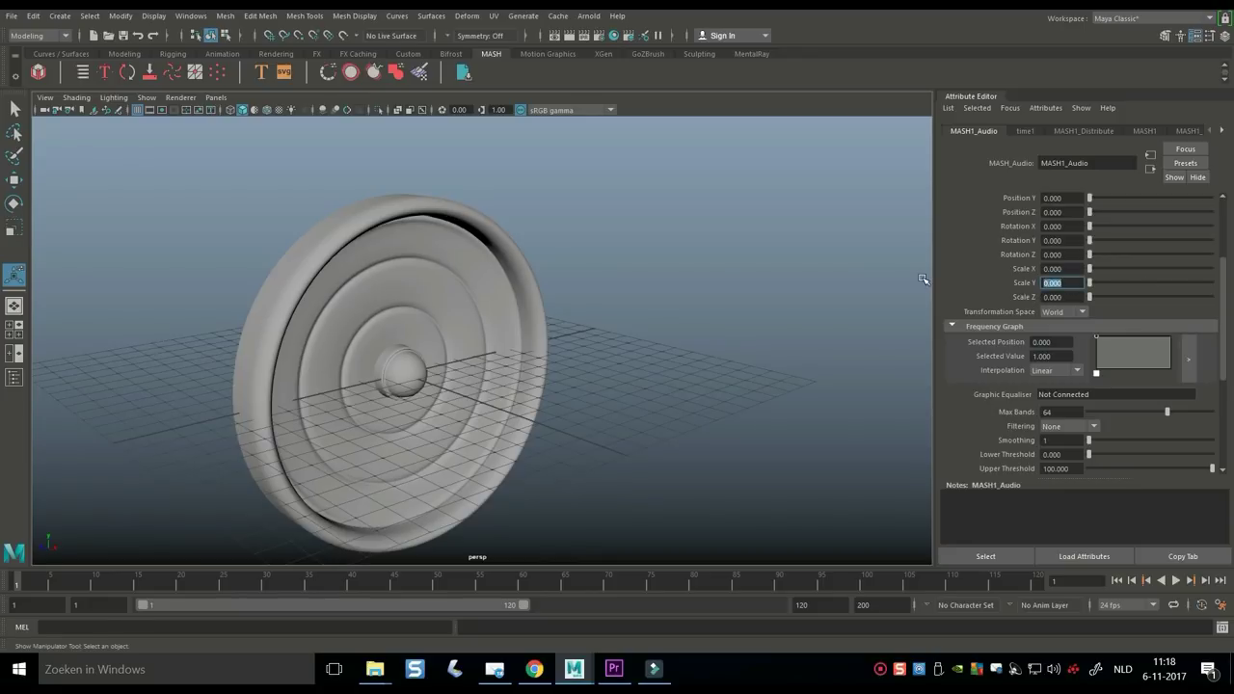
click(1068, 268)
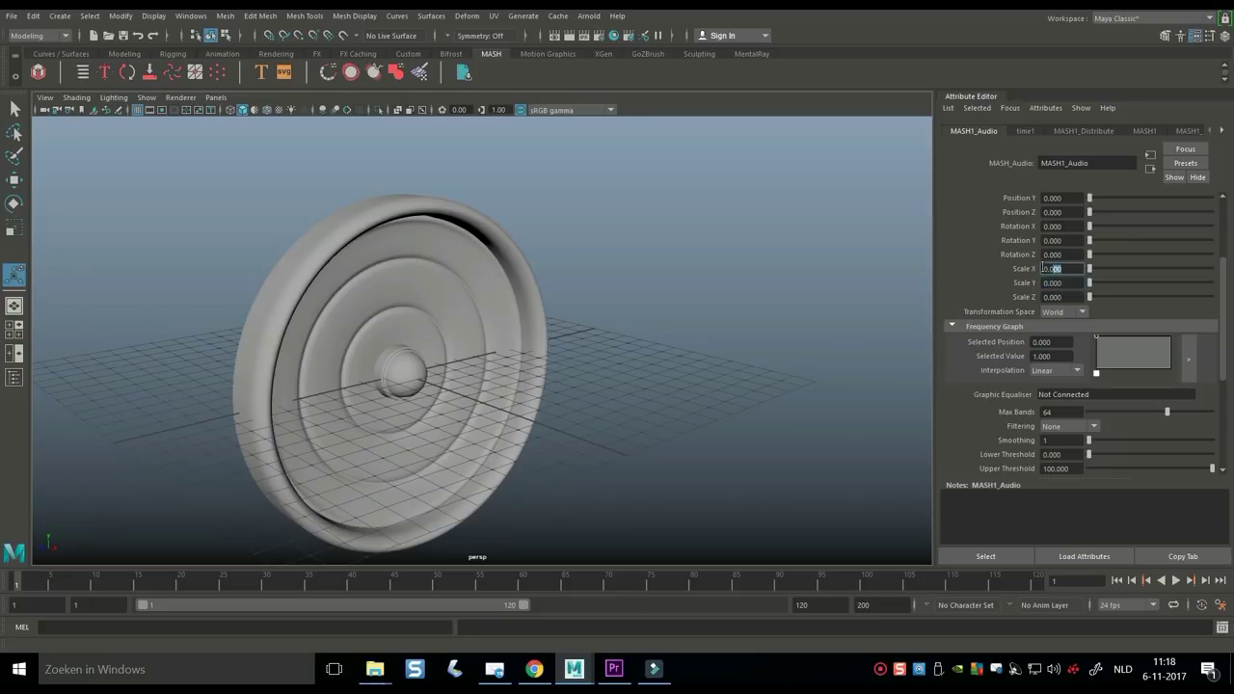
text(0.5)
key(Return)
- Set both the playback end and the animation end to frame 5000, and play the animation to watch the cone move
click(820, 605)
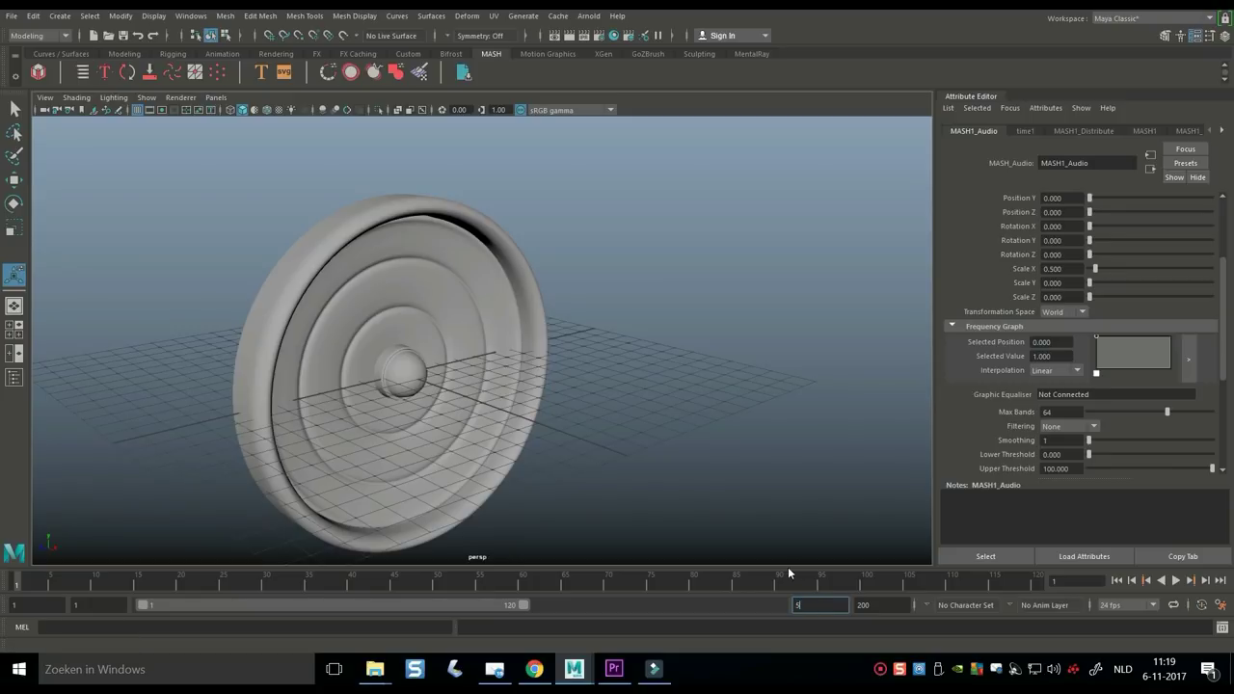
text(5000)
click(887, 606)
text(5000)
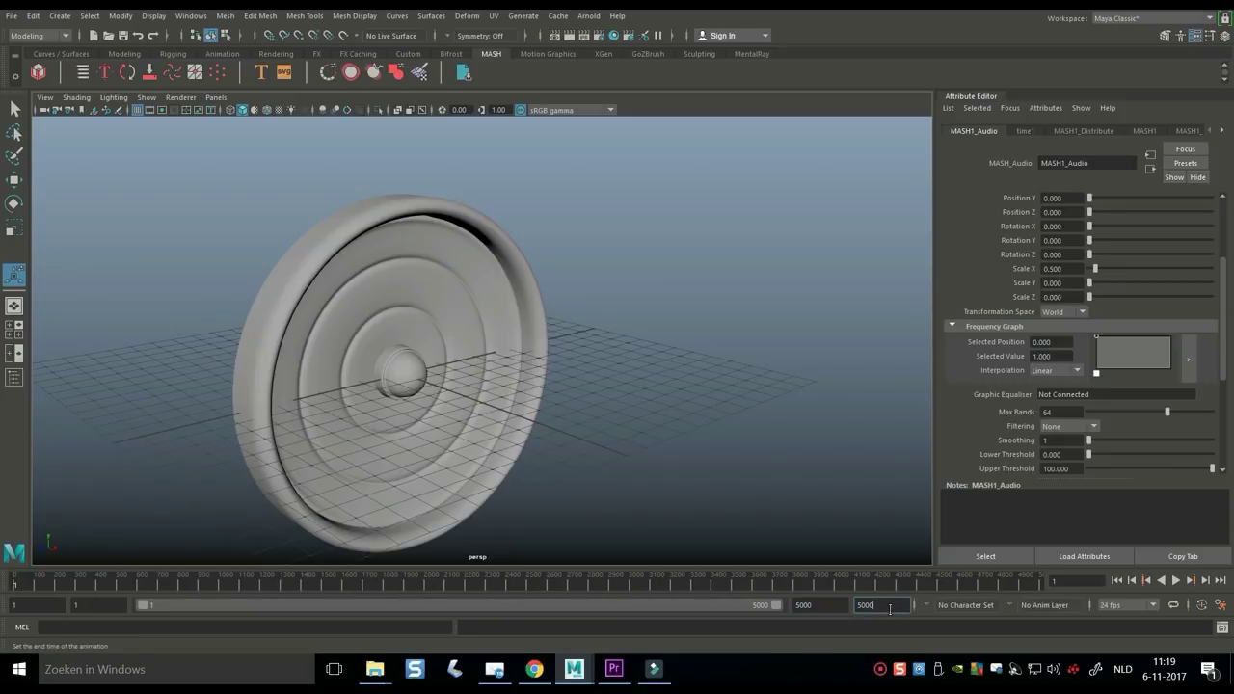
click(1177, 582)
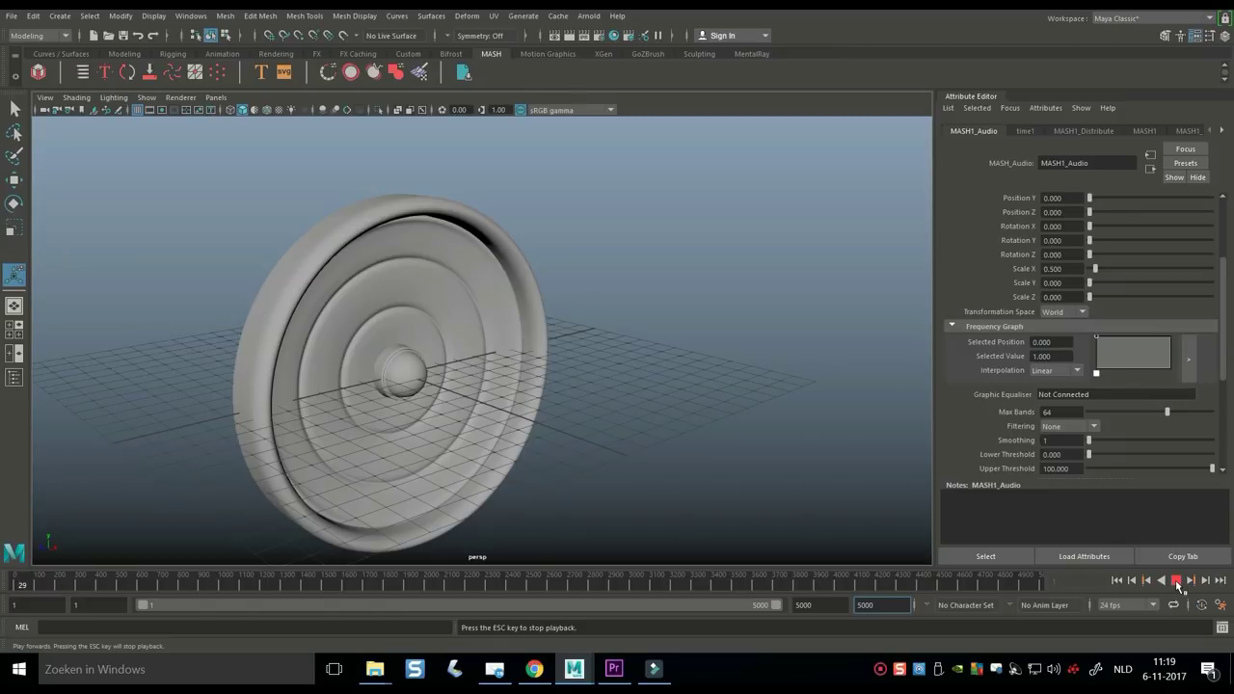
scroll(492, 460, up, 3)
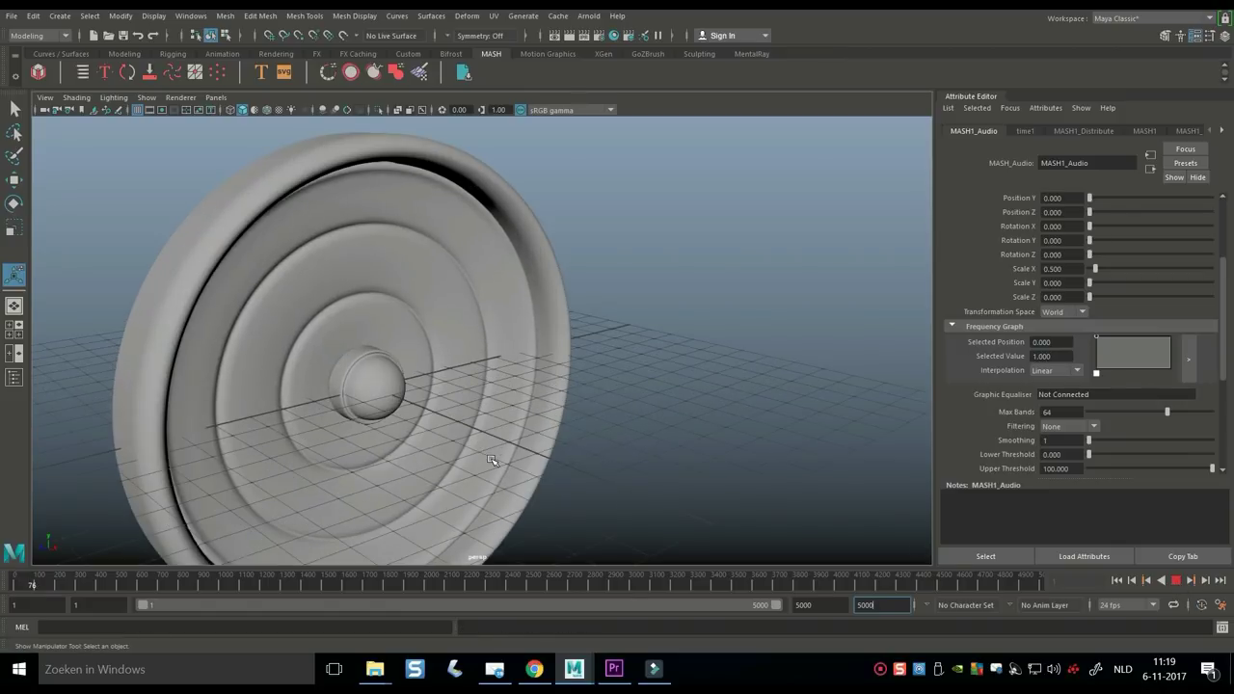
scroll(669, 440, down, 3)
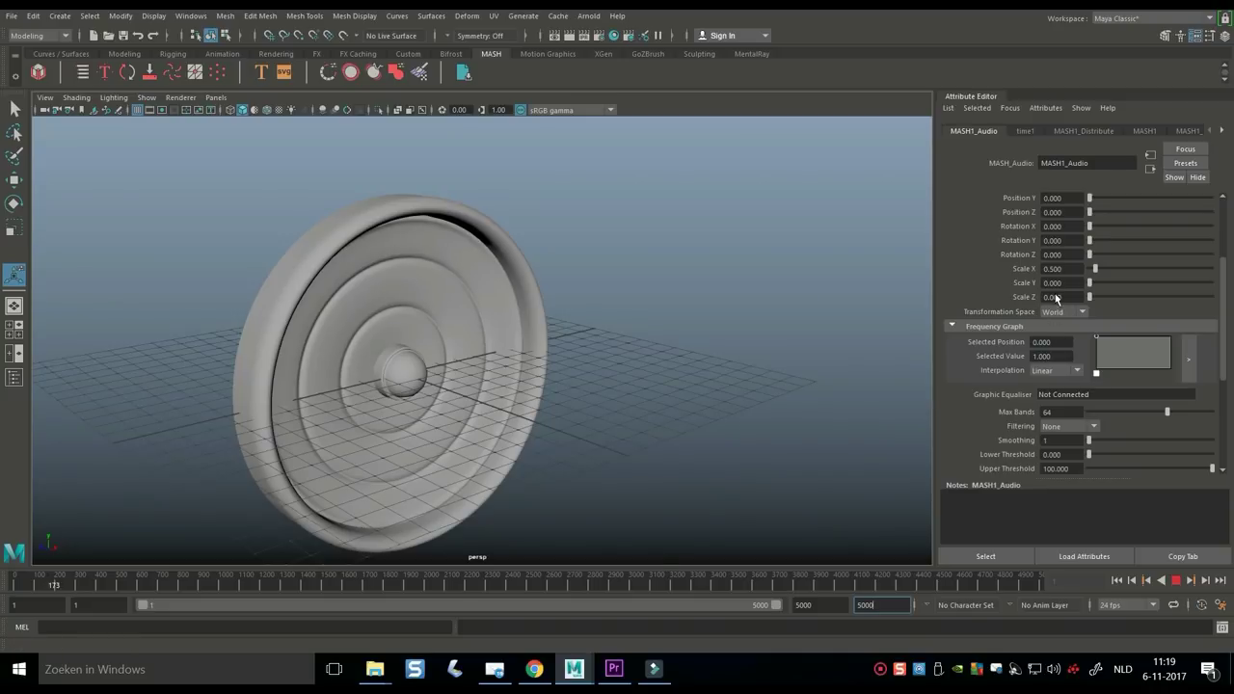
- Try Scale X values of 1, 2, 1.5 and again 1 on the Audio node while the animation plays
click(1061, 269)
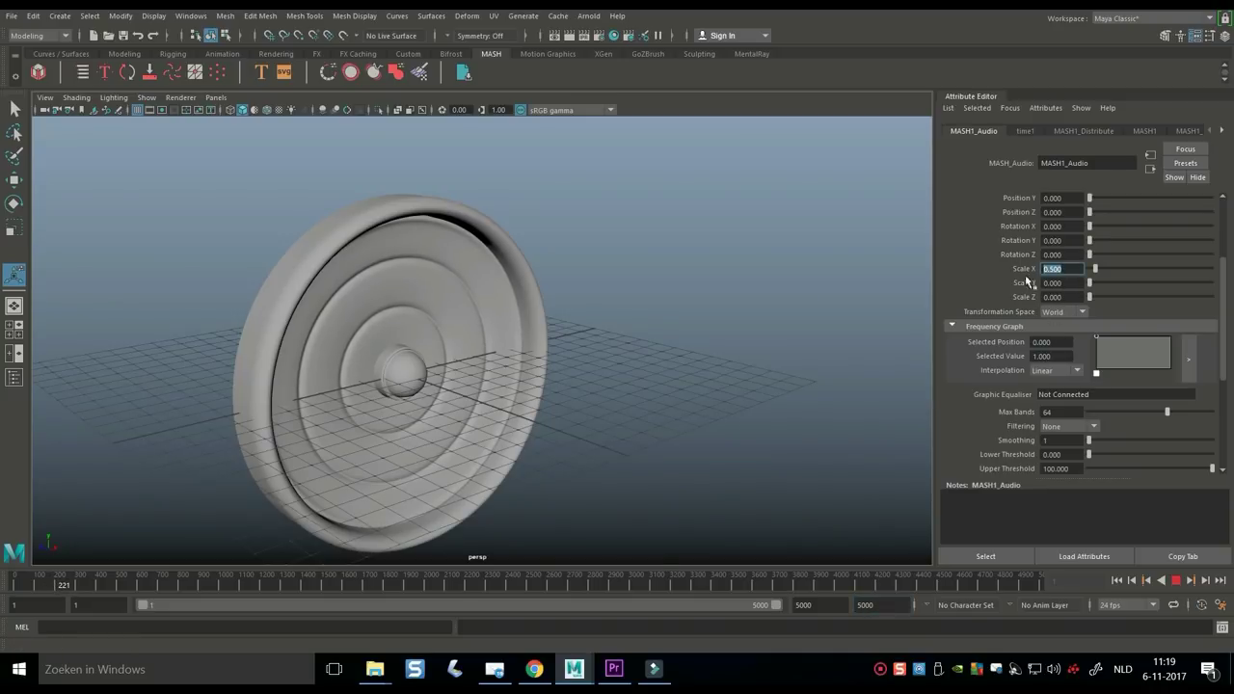
text(1)
key(Return)
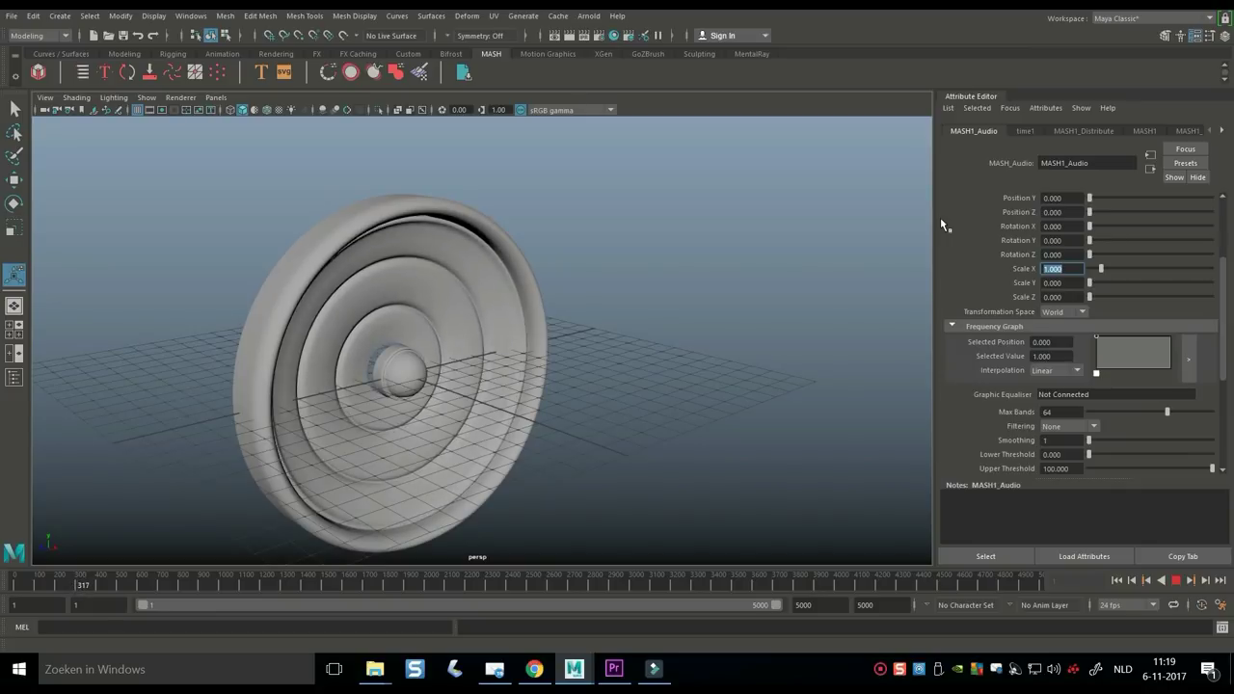
text(2)
key(Return)
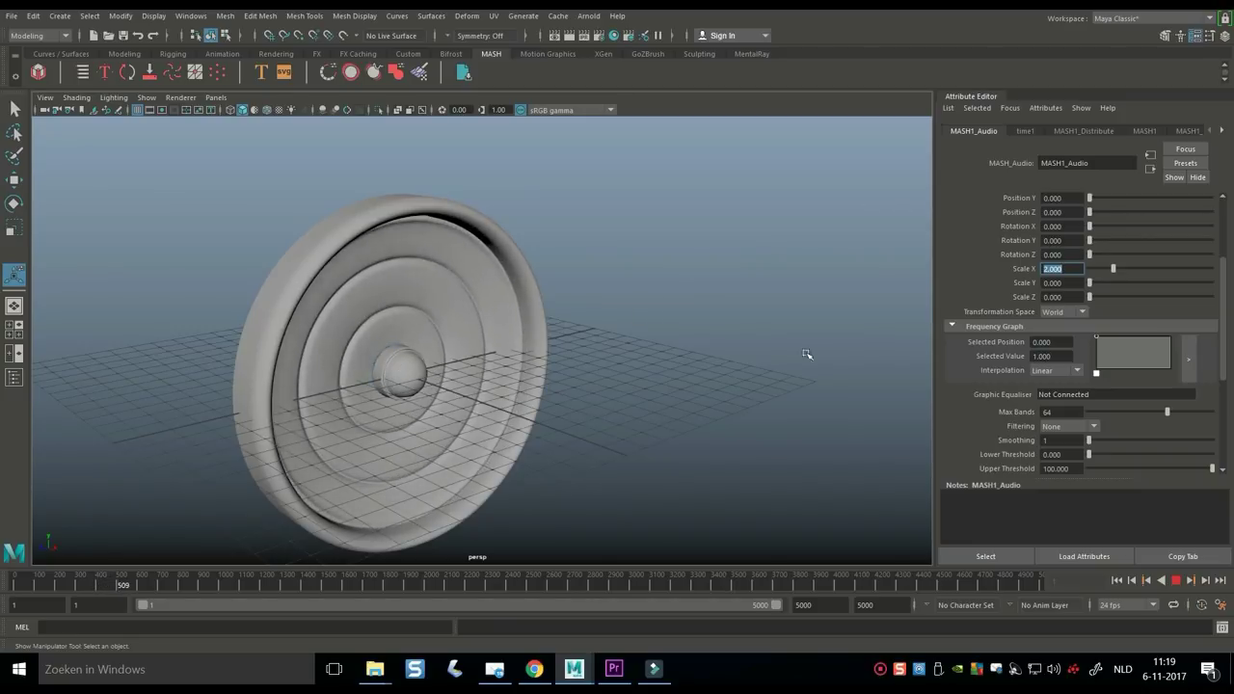
text(1)
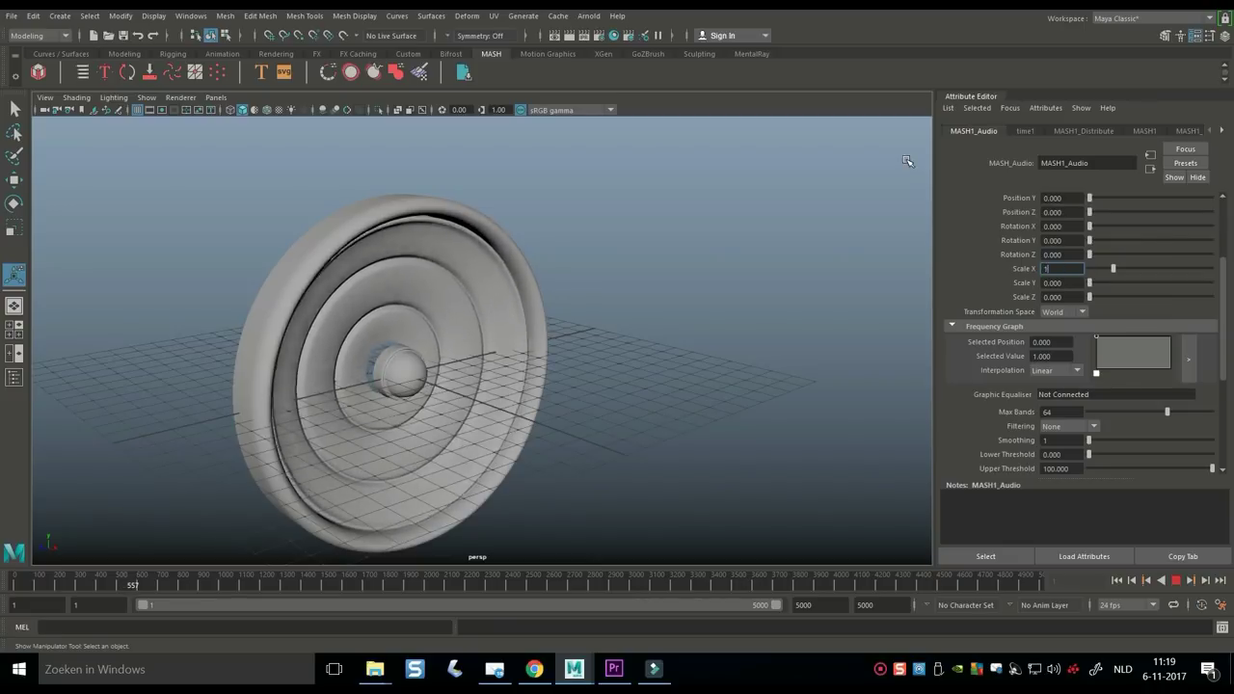
text(.5)
key(Return)
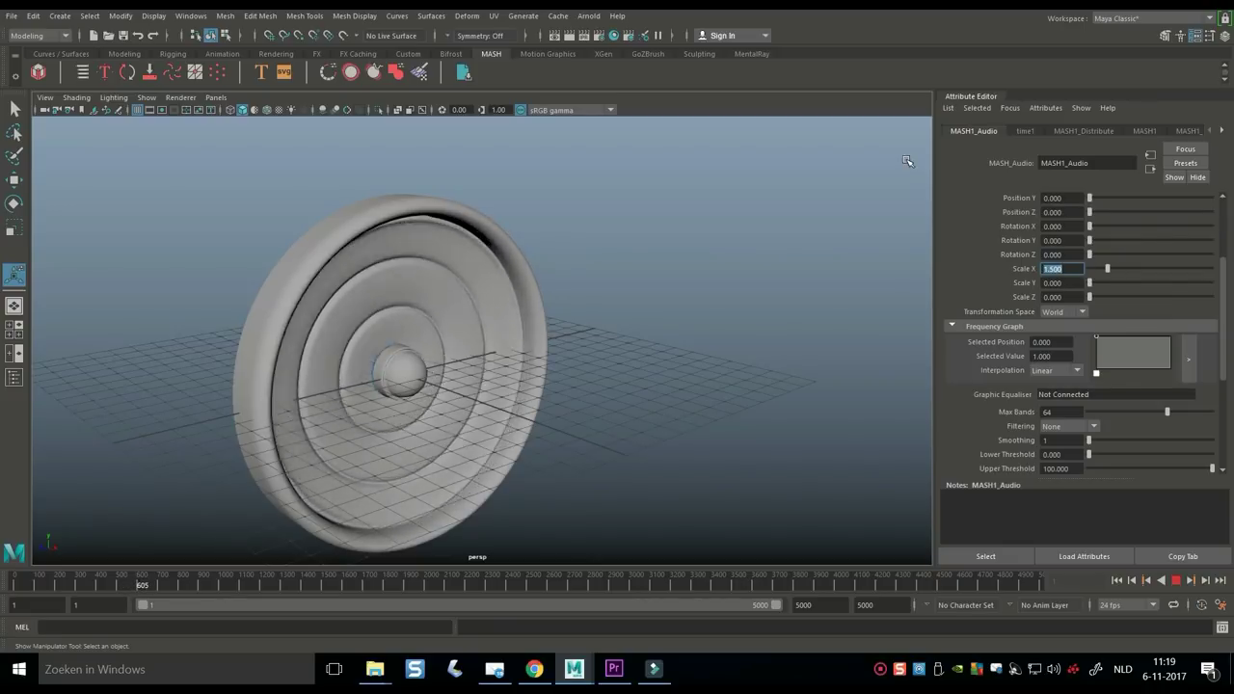
text(1)
key(Return)
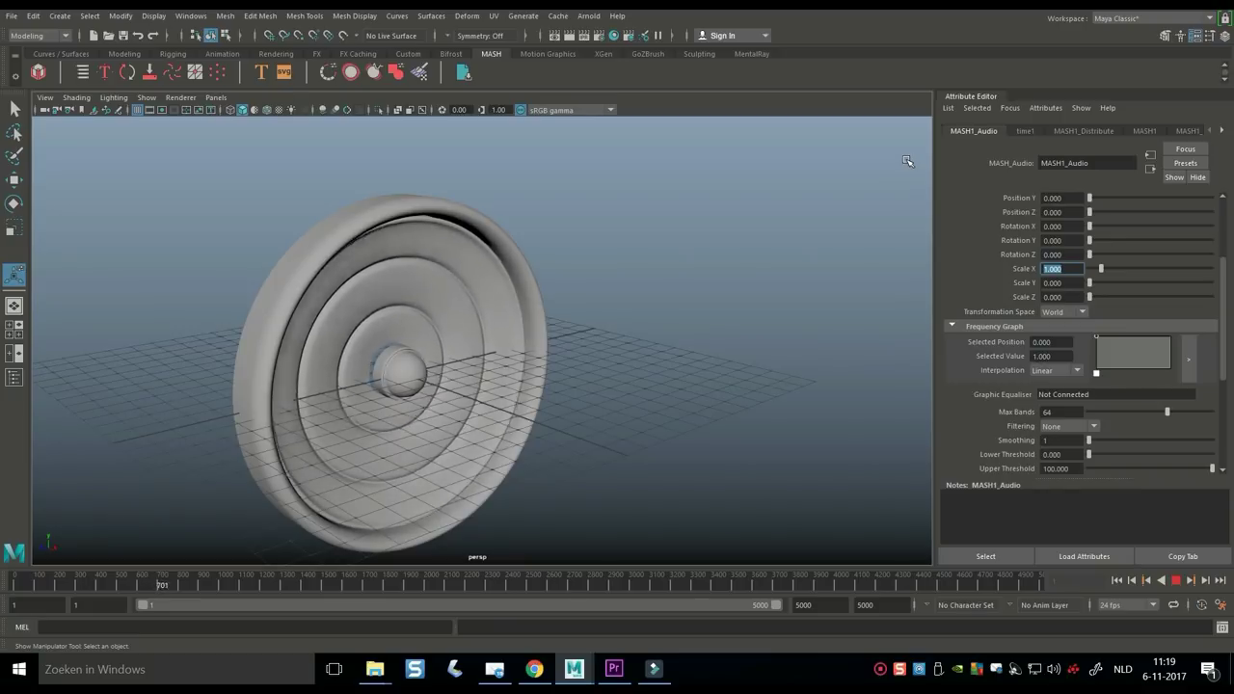
- Set the Audio node's Scale X to 0.7 and stop the playback
text(0.7)
key(Return)
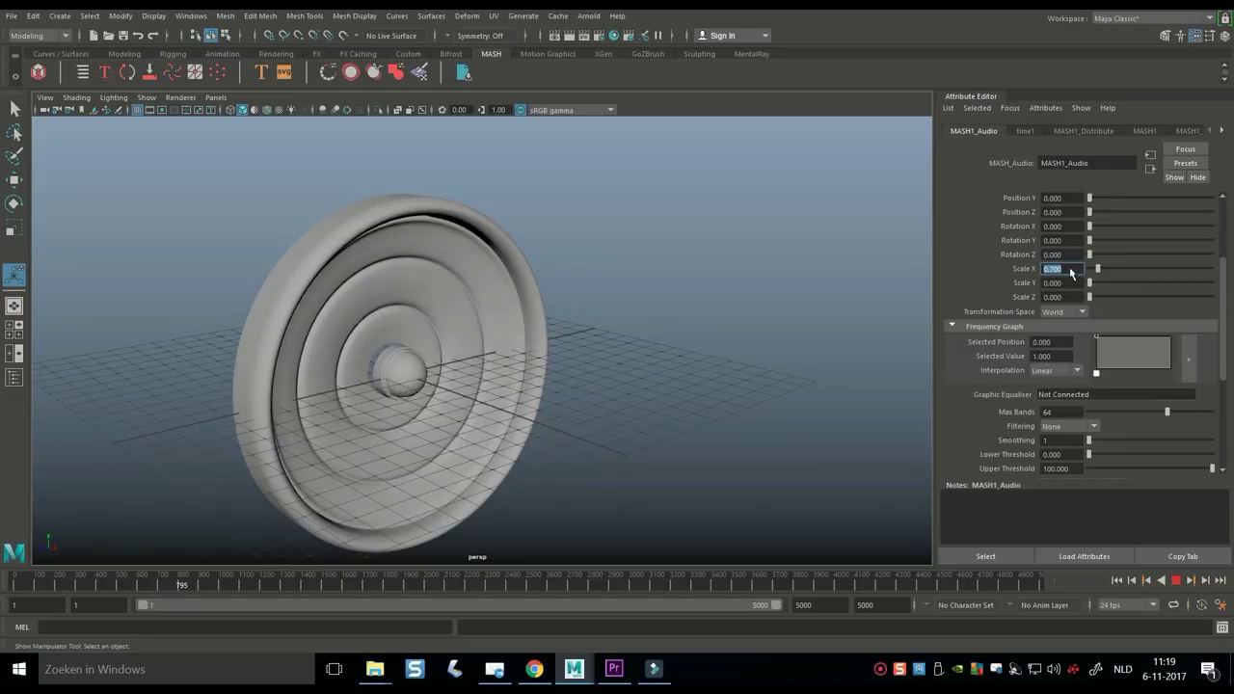
click(1176, 579)
- Separate the combined dome and outer ring mesh into individual objects
scroll(518, 383, up, 3)
scroll(517, 382, up, 2)
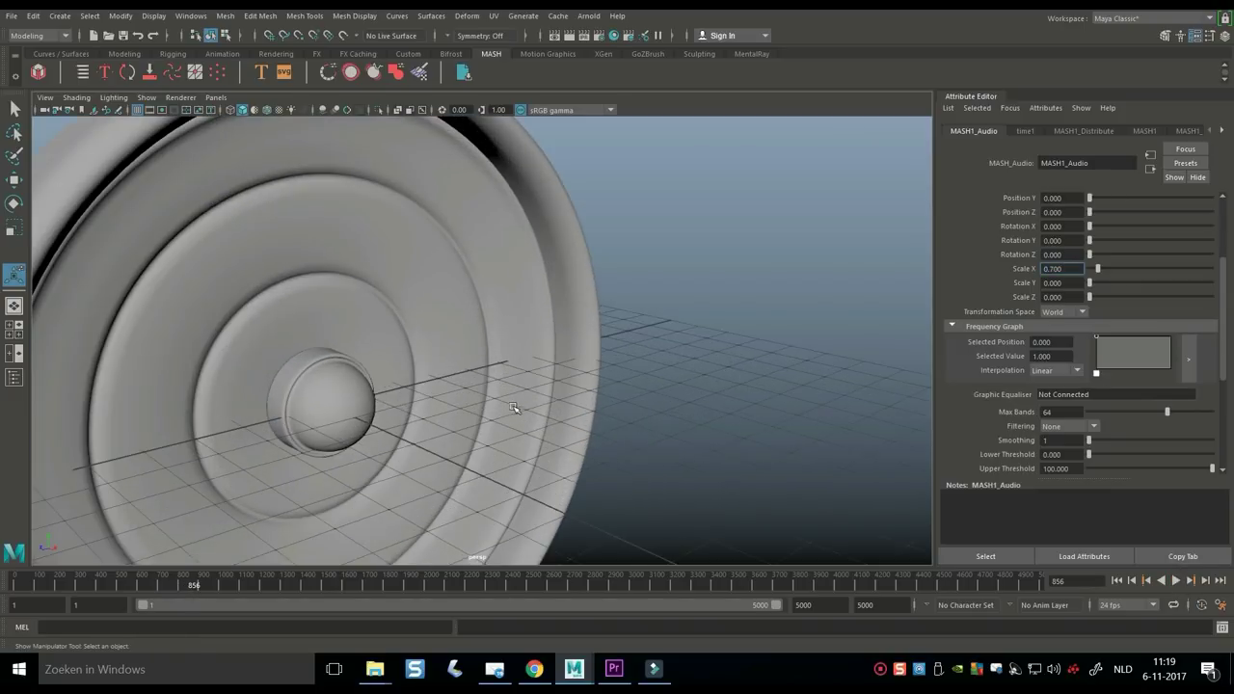
alt+drag(518, 383, 455, 324)
click(455, 324)
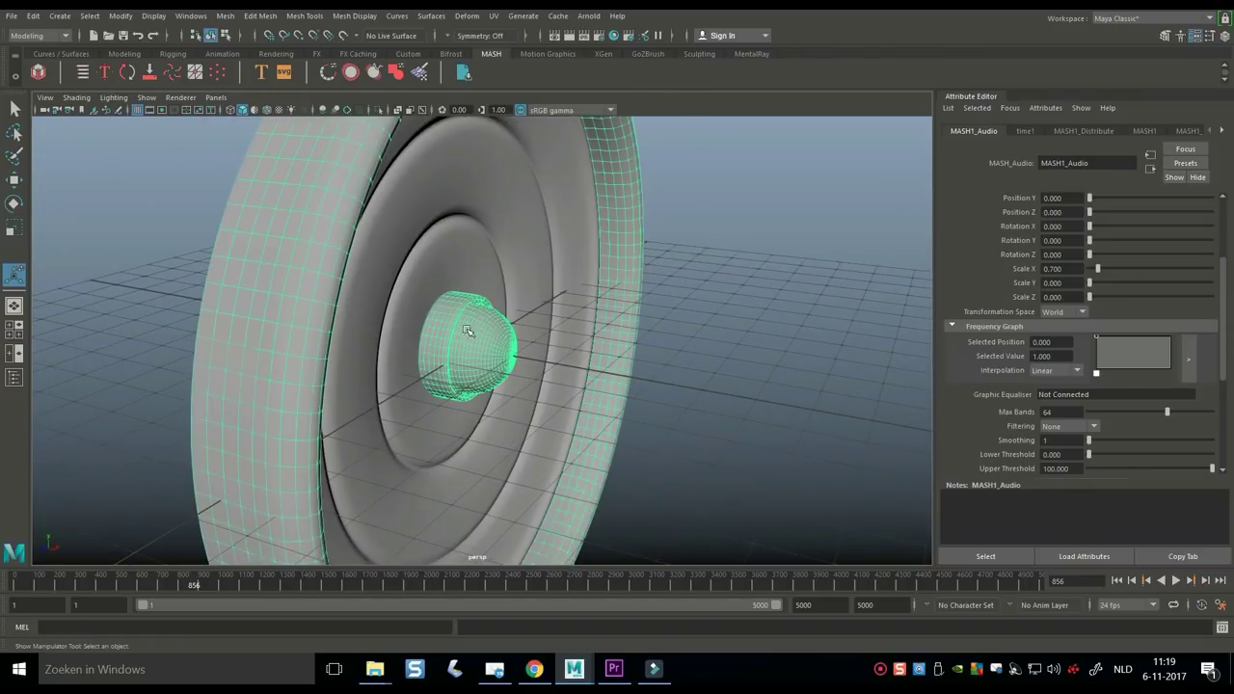
click(233, 17)
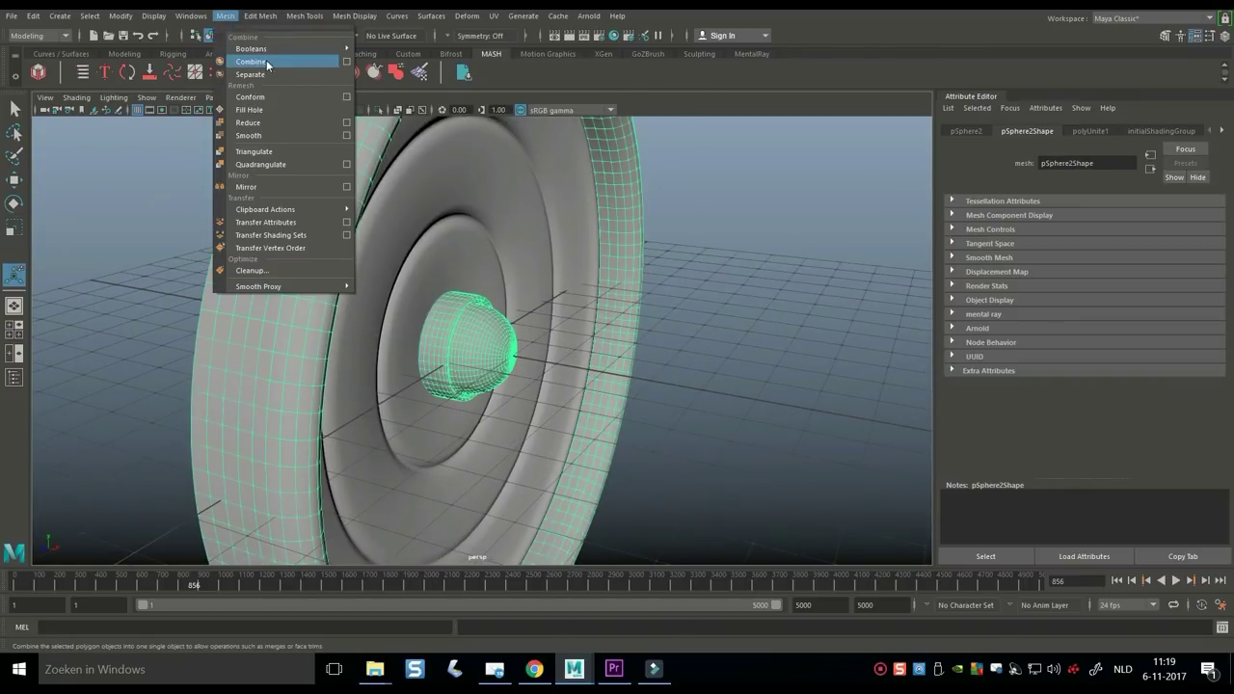
click(276, 77)
- Move the central dome back toward the cone along X, to a Translate X of about -0.381
click(463, 326)
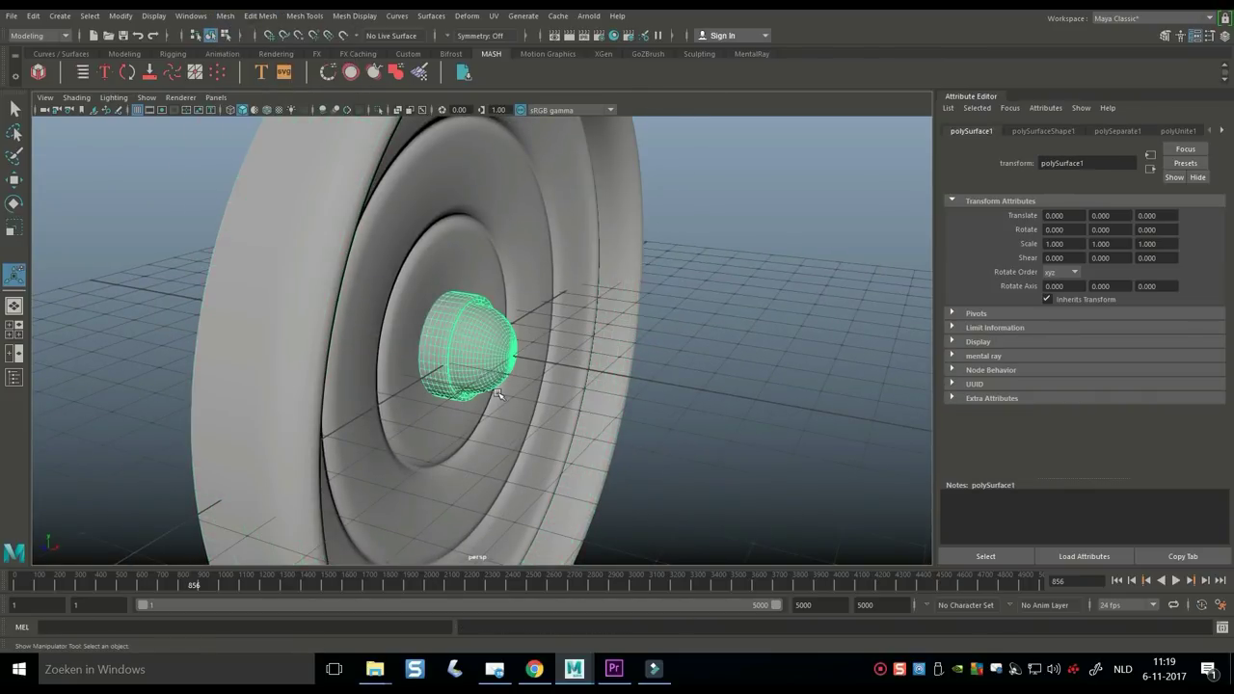
key(w)
drag(538, 362, 516, 369)
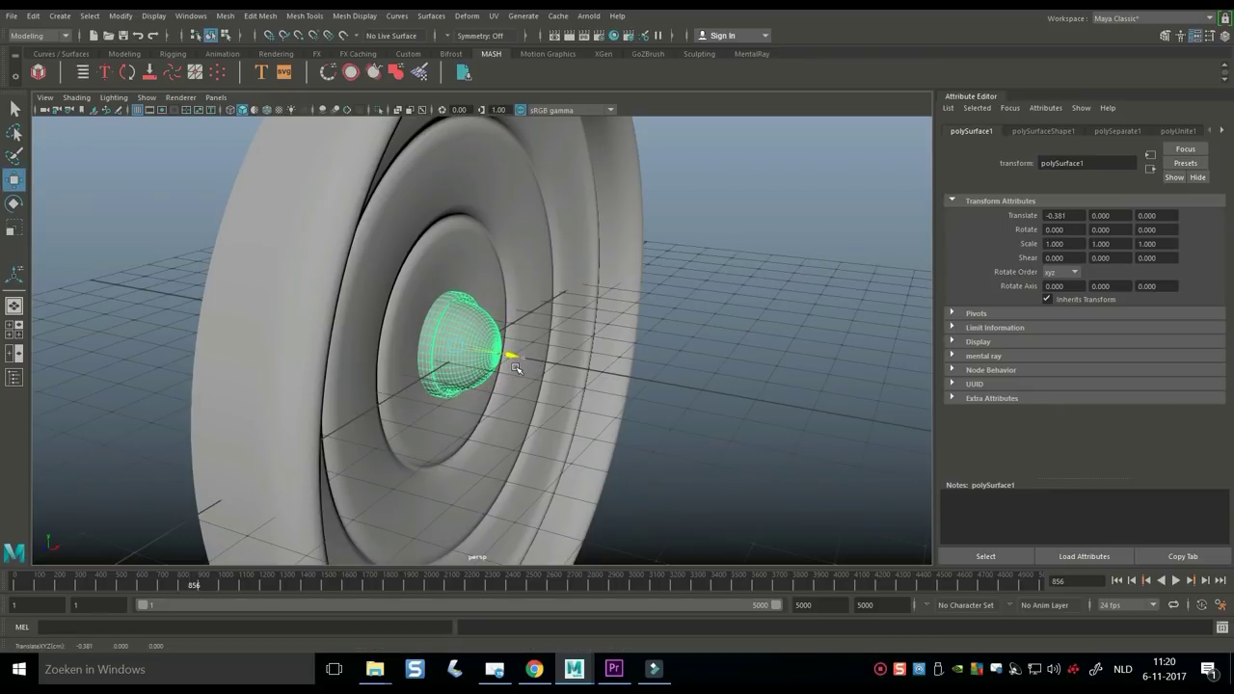
- Add the outer ring to the selected dome and combine both into one mesh again
click(310, 282)
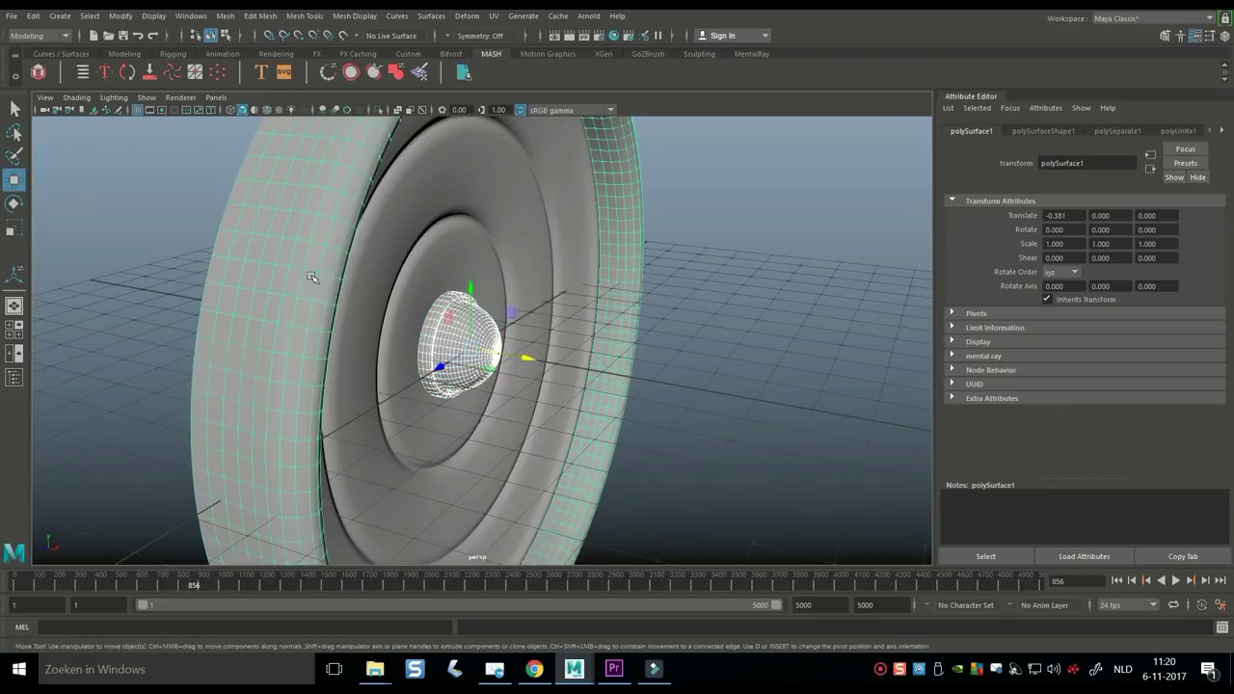
click(237, 24)
click(252, 62)
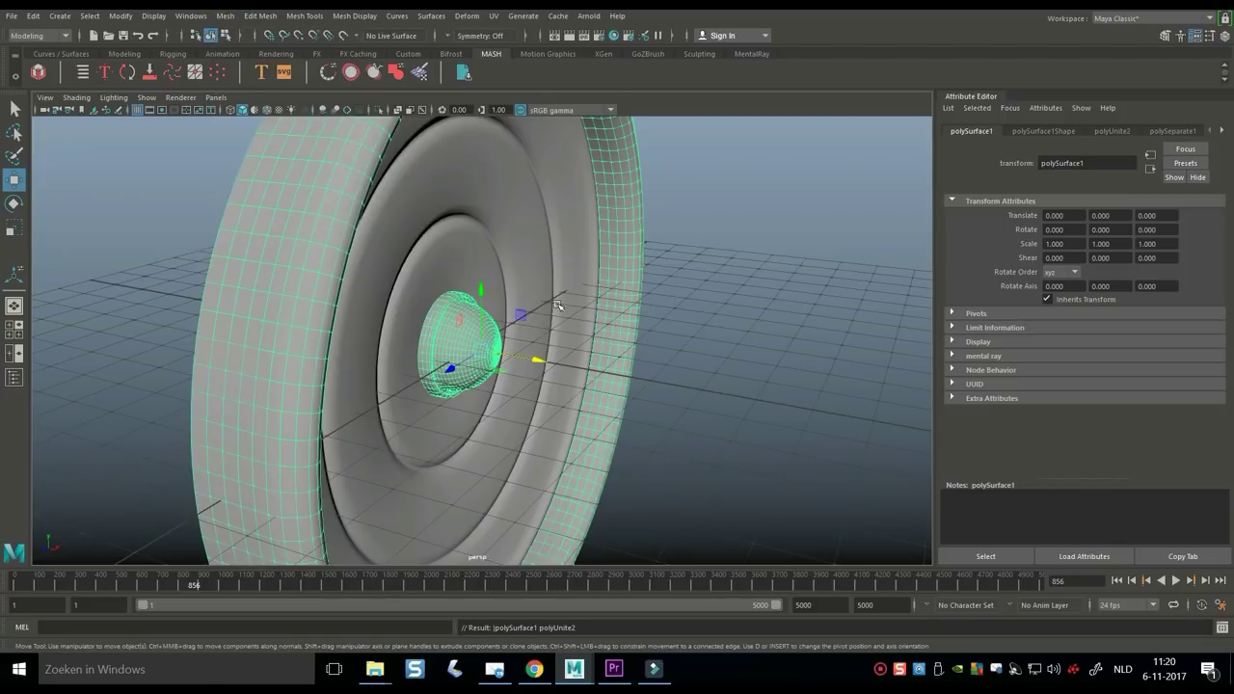
- Select the ridged cone mesh and show the attributes of its MASH1_Audio node
alt+drag(557, 305, 811, 267)
click(553, 262)
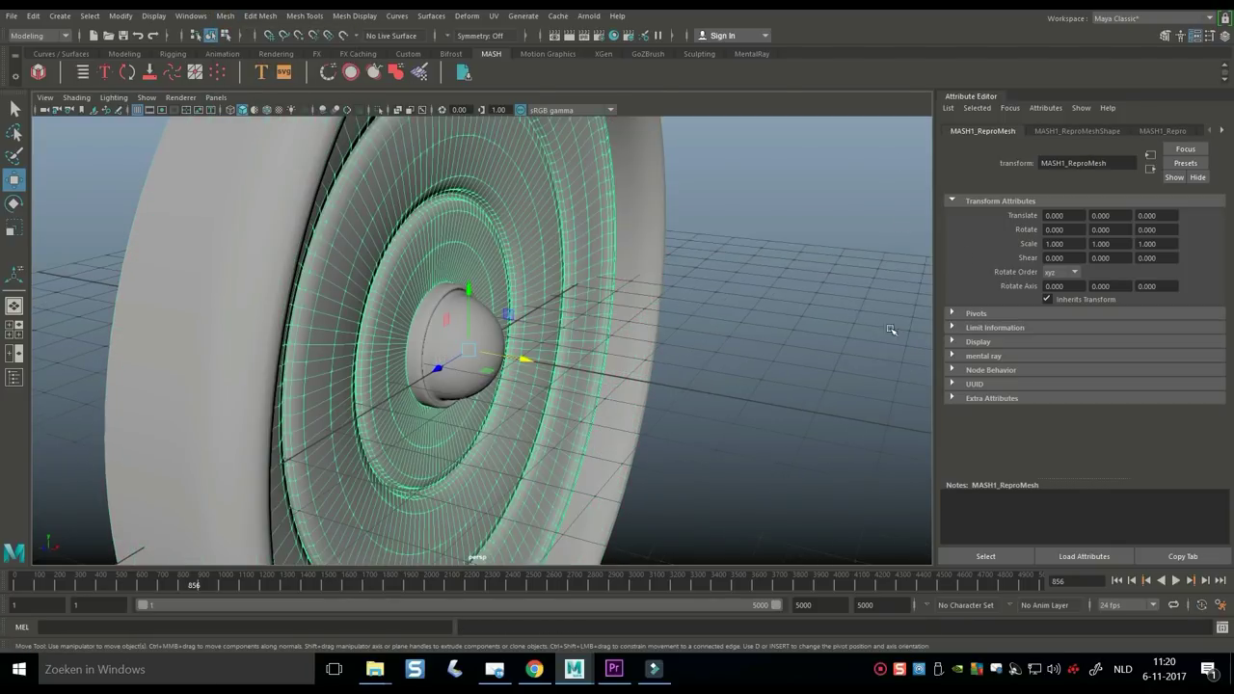
click(1222, 132)
click(1223, 132)
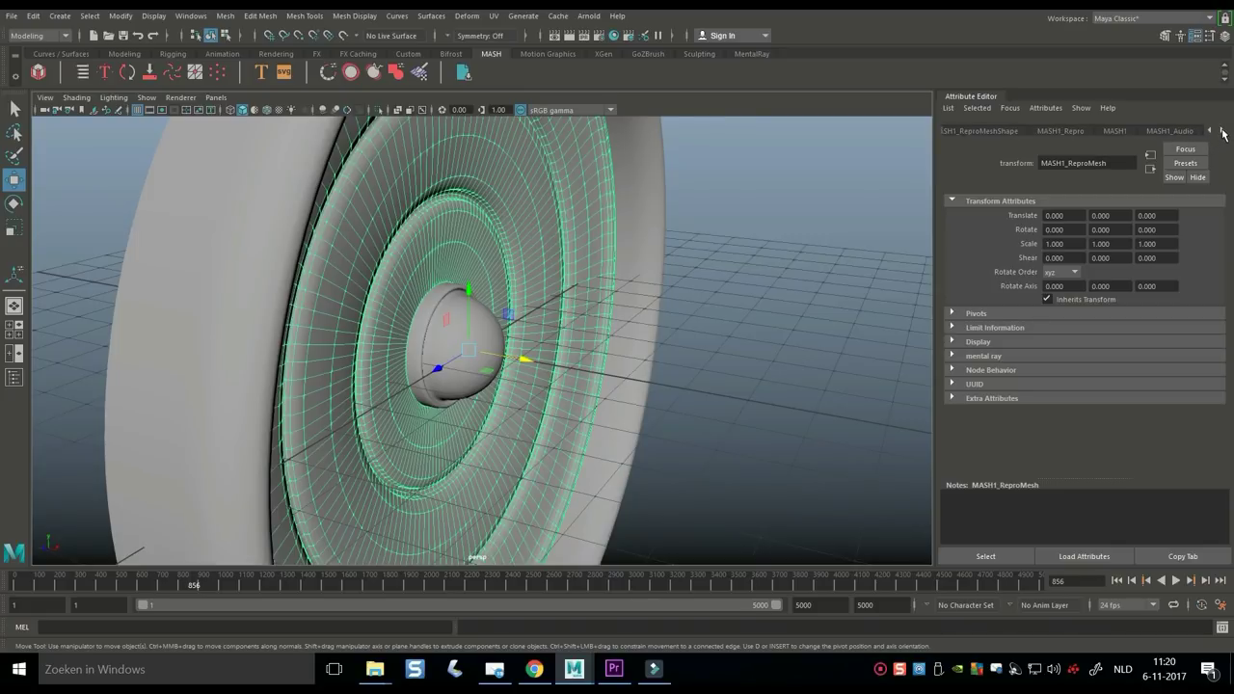
click(1222, 133)
click(1139, 132)
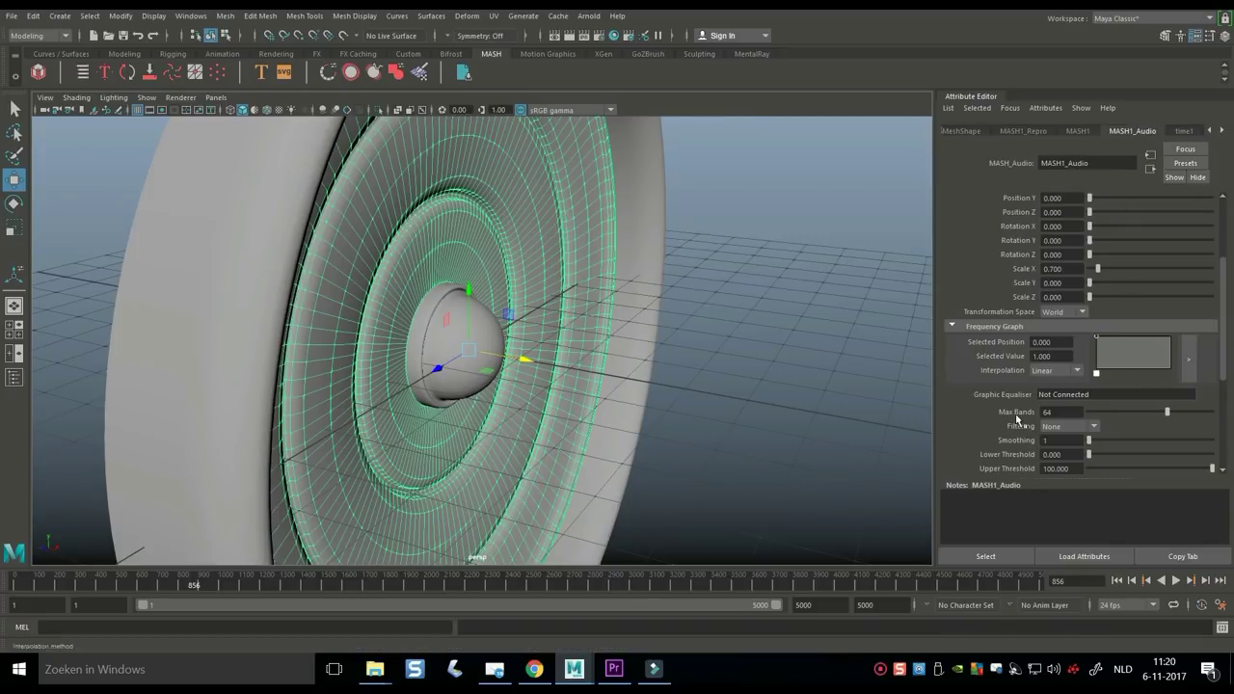
- Set the Audio node's Scale X to 1.5 and test the cone's movement with a short playback
click(1070, 268)
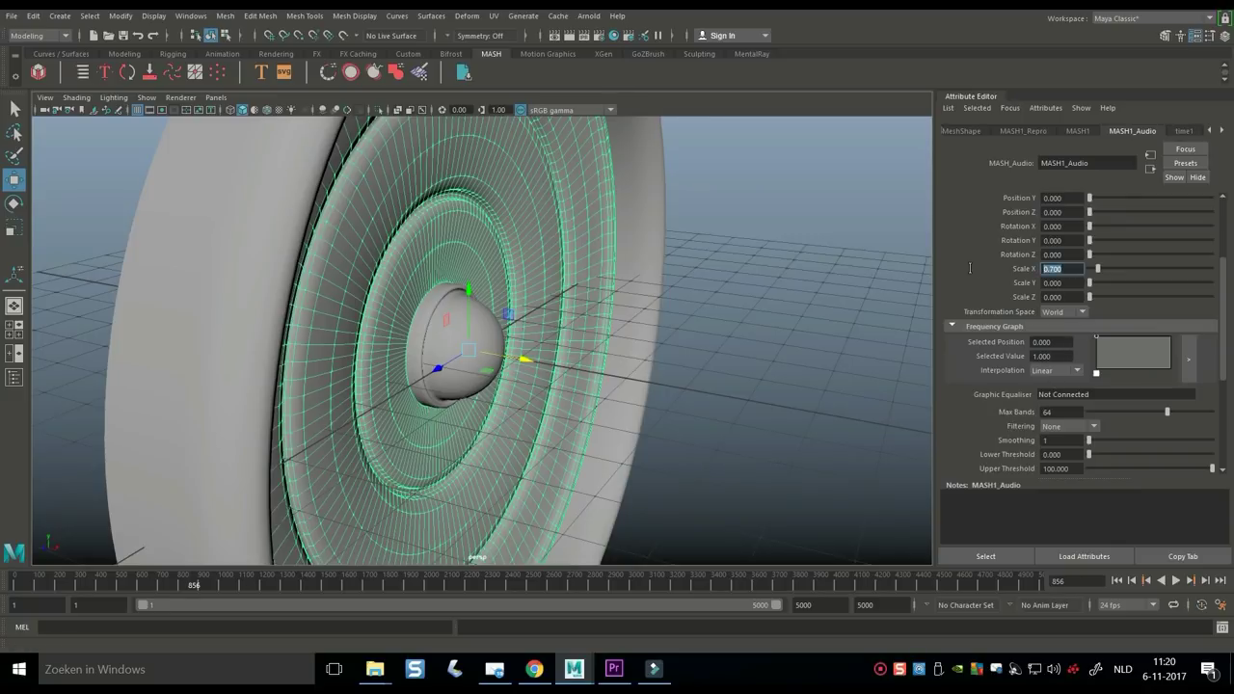
text(1)
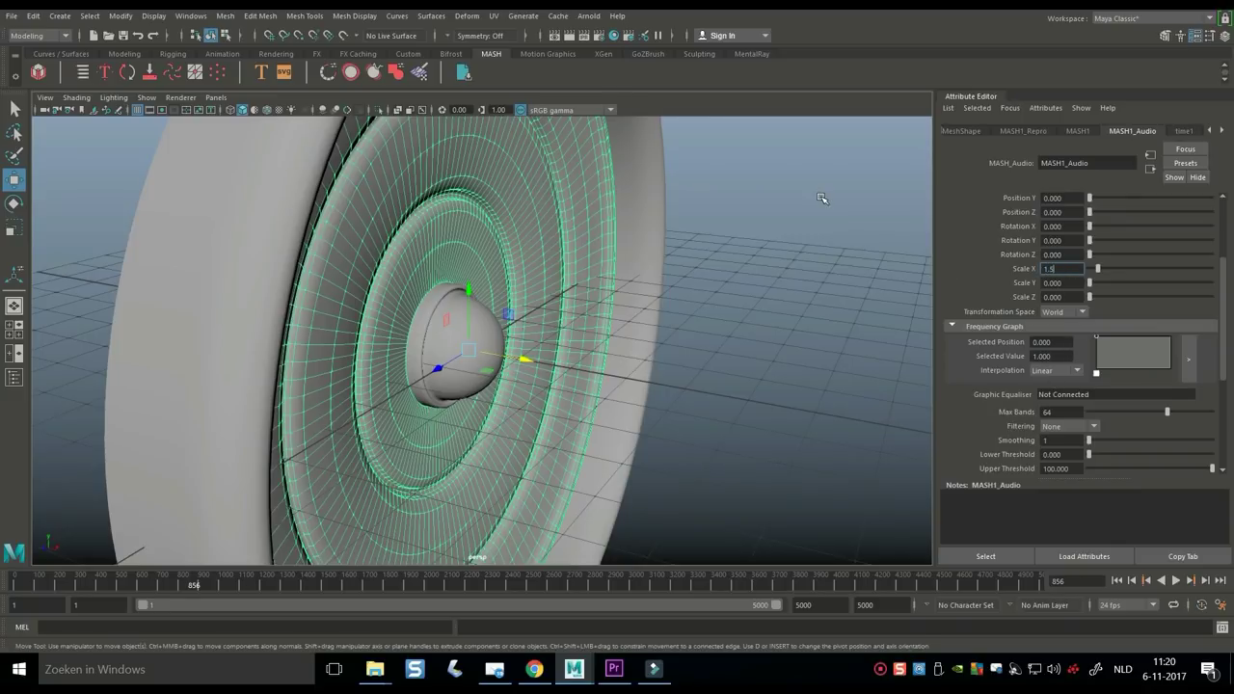
text(.5)
key(Return)
alt+drag(767, 197, 710, 231)
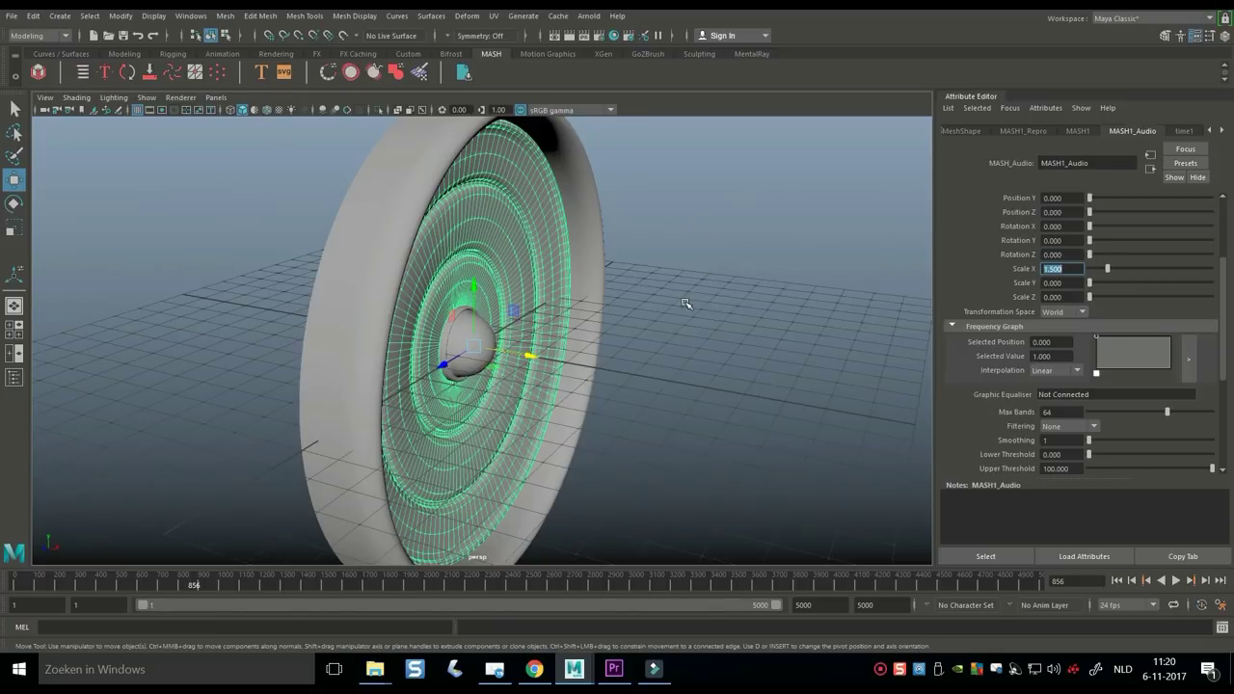
alt+drag(686, 304, 733, 328)
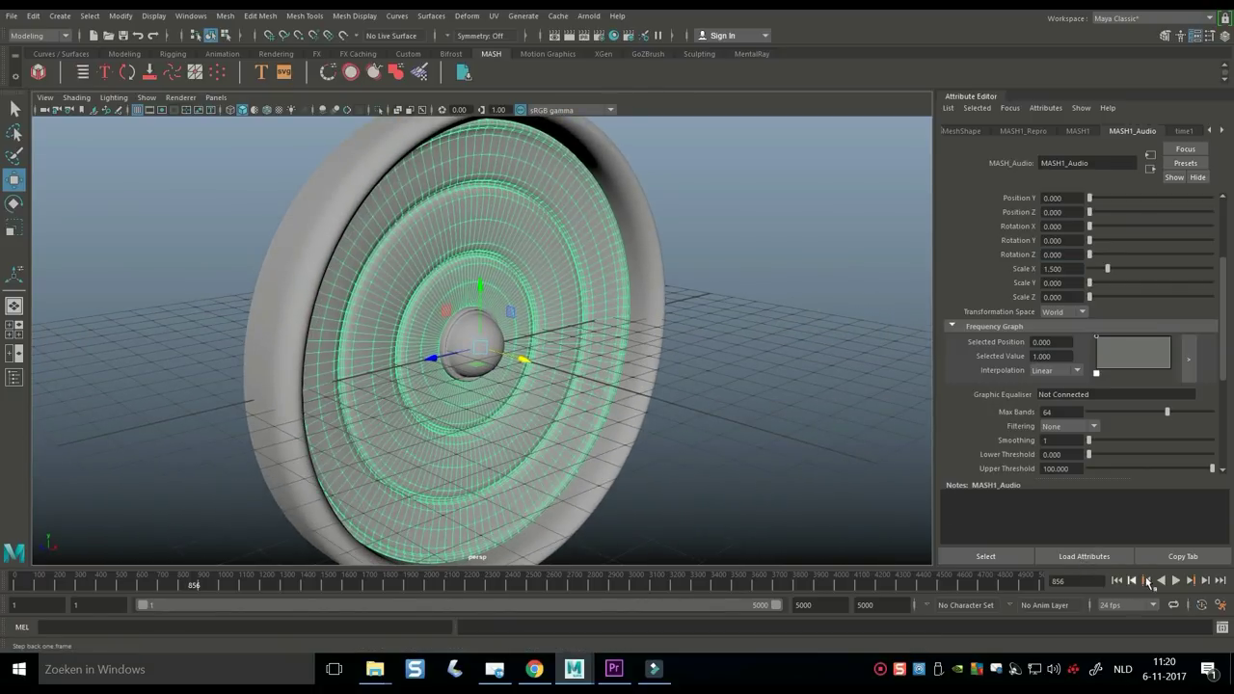
click(1176, 582)
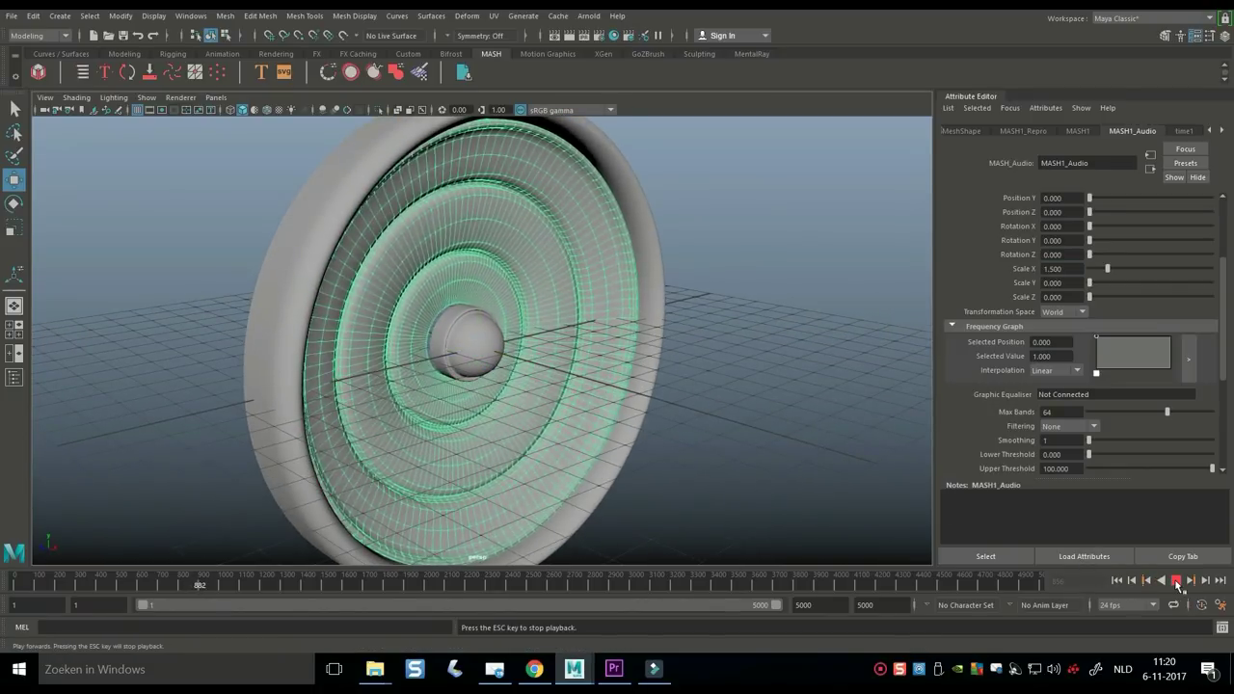
key(Escape)
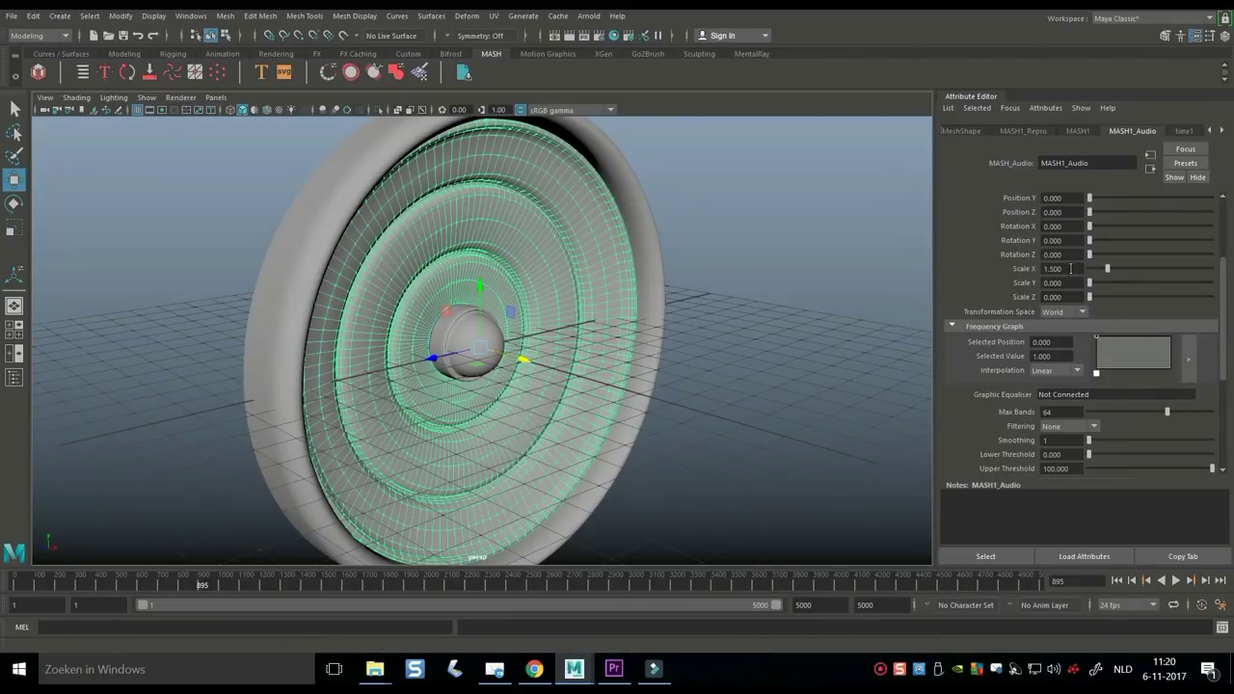
- Set the Audio node's Scale X to 1, test it with a short playback, and clear the selection
click(1061, 269)
text(1)
key(Return)
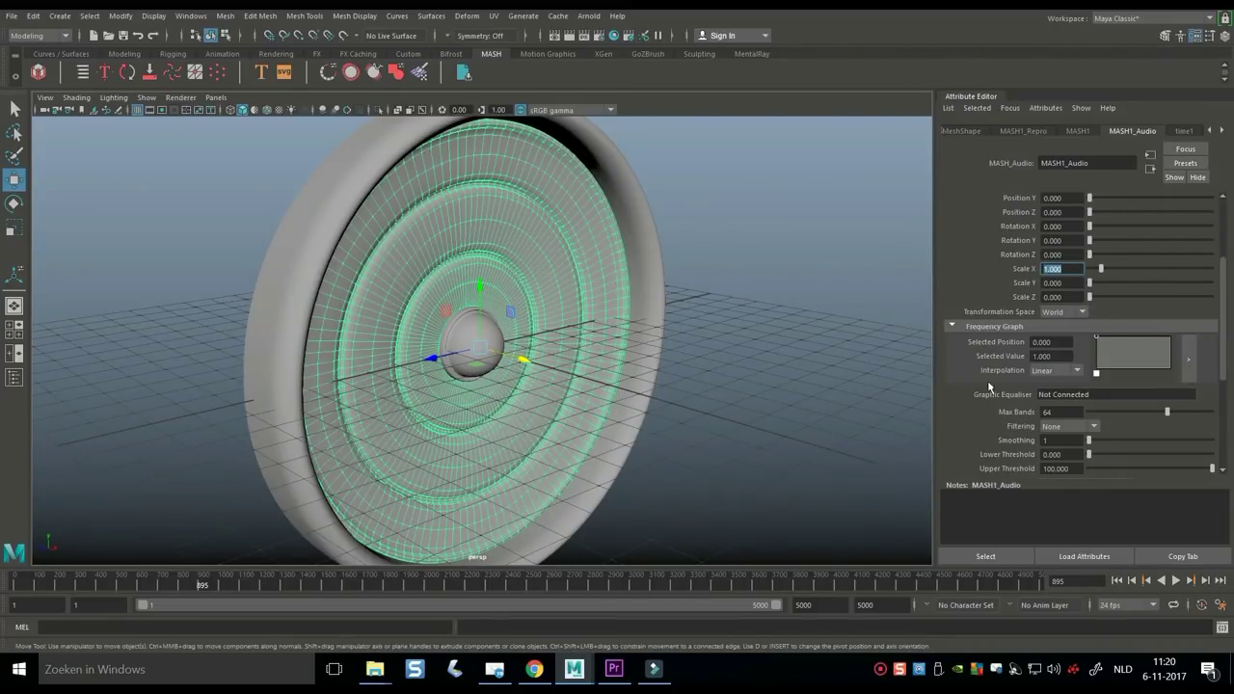
click(1176, 581)
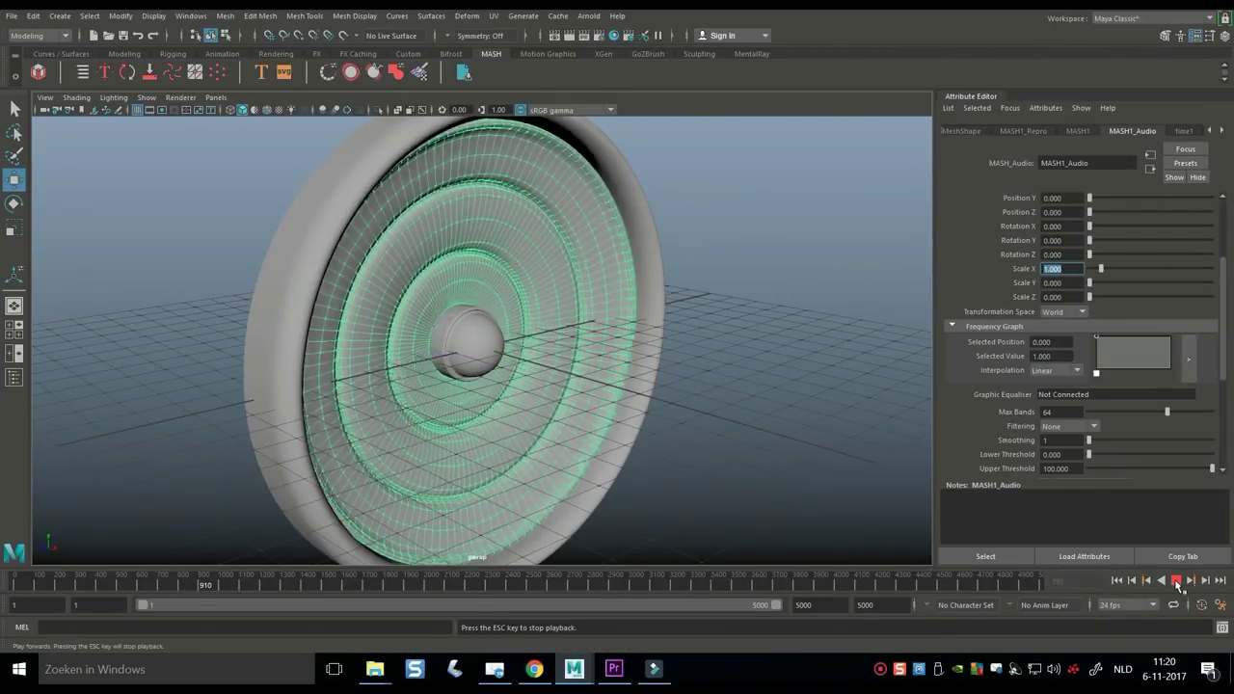
click(1176, 582)
click(743, 432)
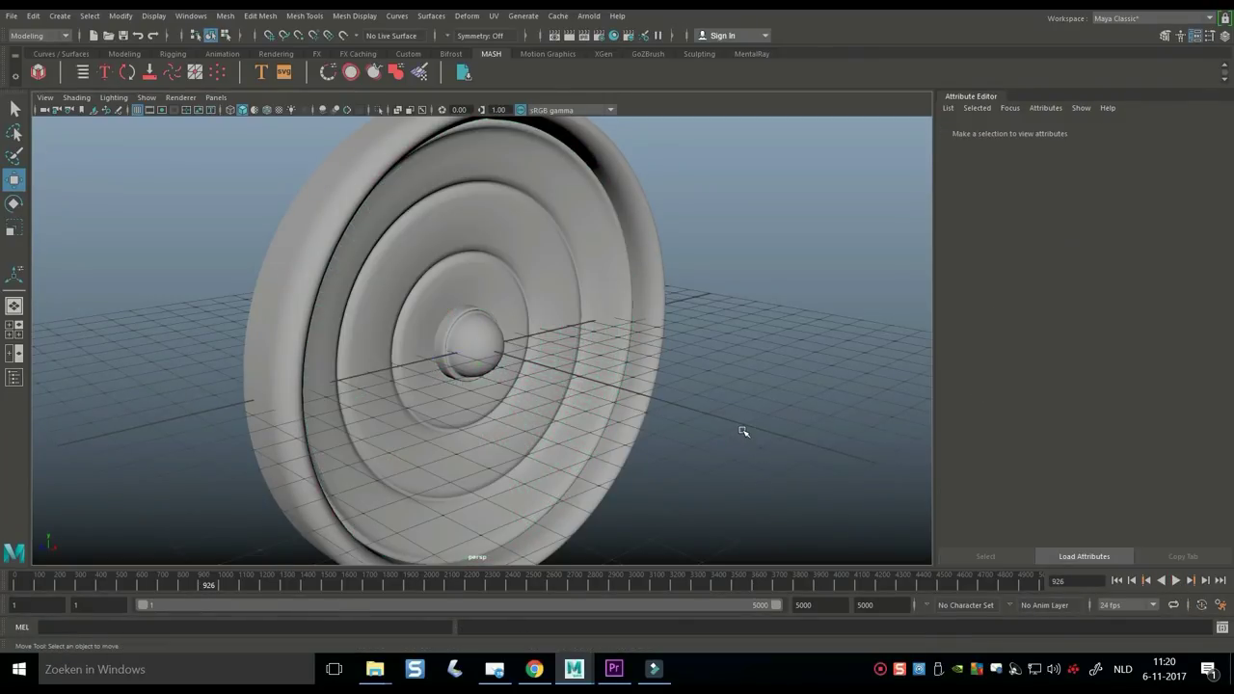
- Hide the grid in the perspective view so only the whole speaker is shown
scroll(742, 432, down, 3)
alt+drag(713, 452, 740, 458)
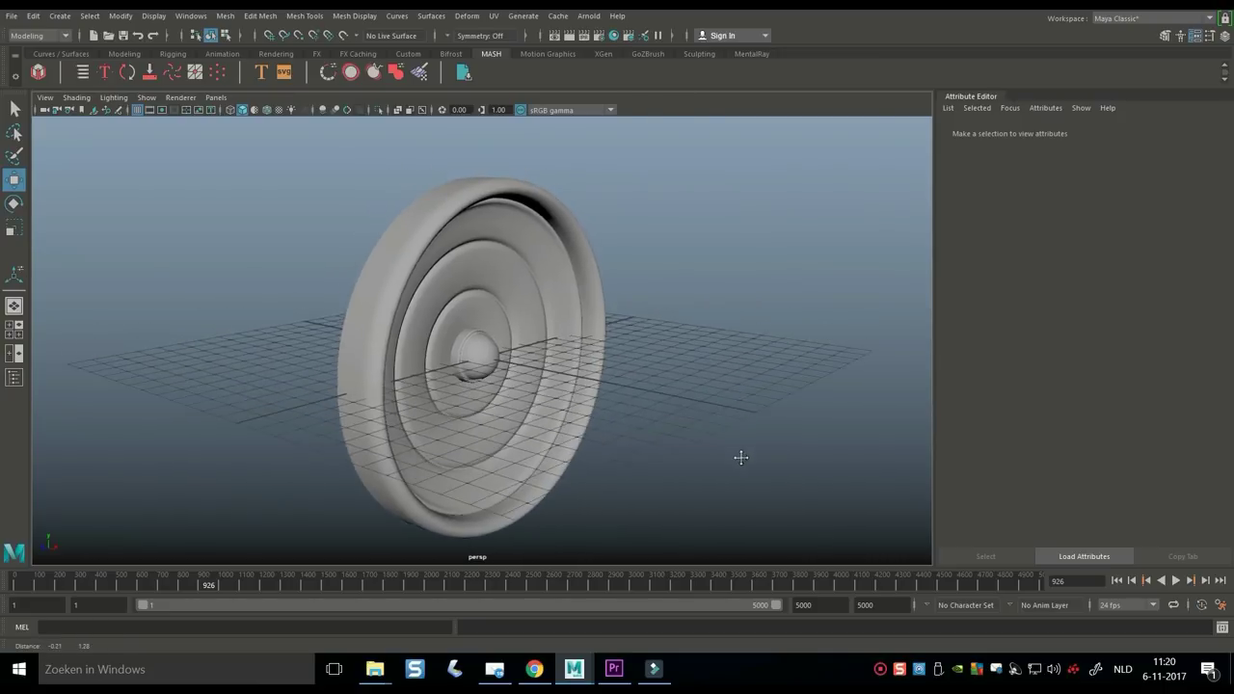
key(ctrl+z)
key(ctrl+z)
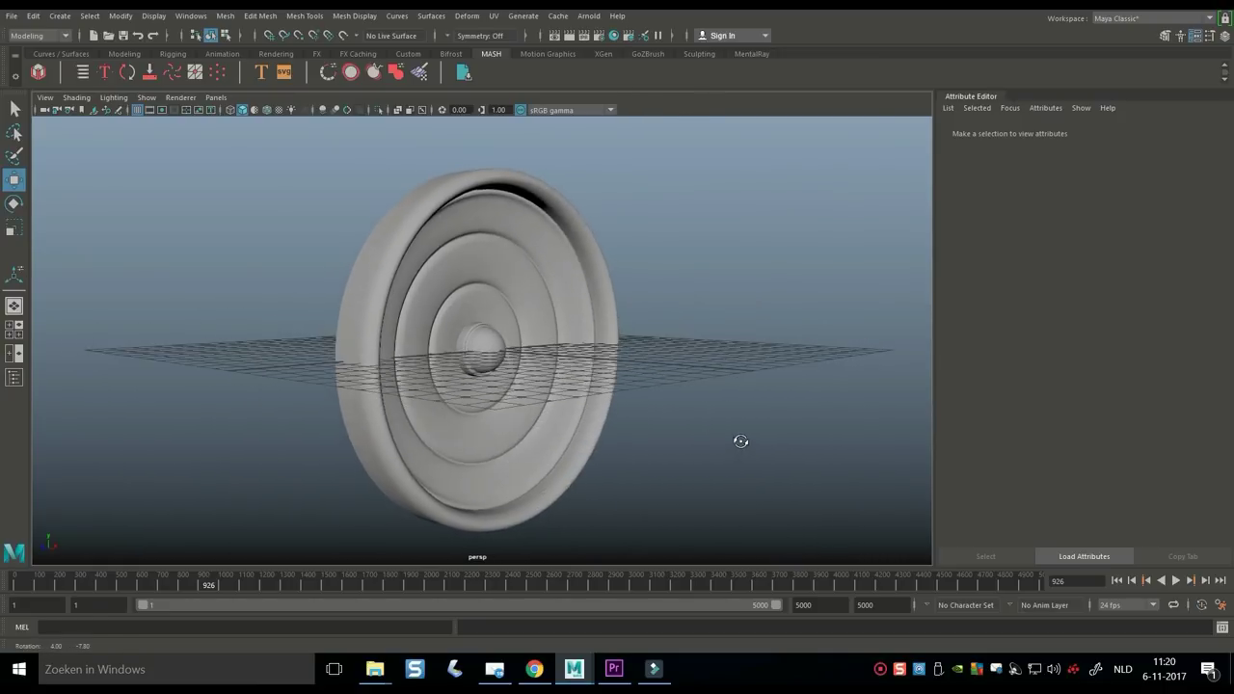
click(153, 16)
click(169, 47)
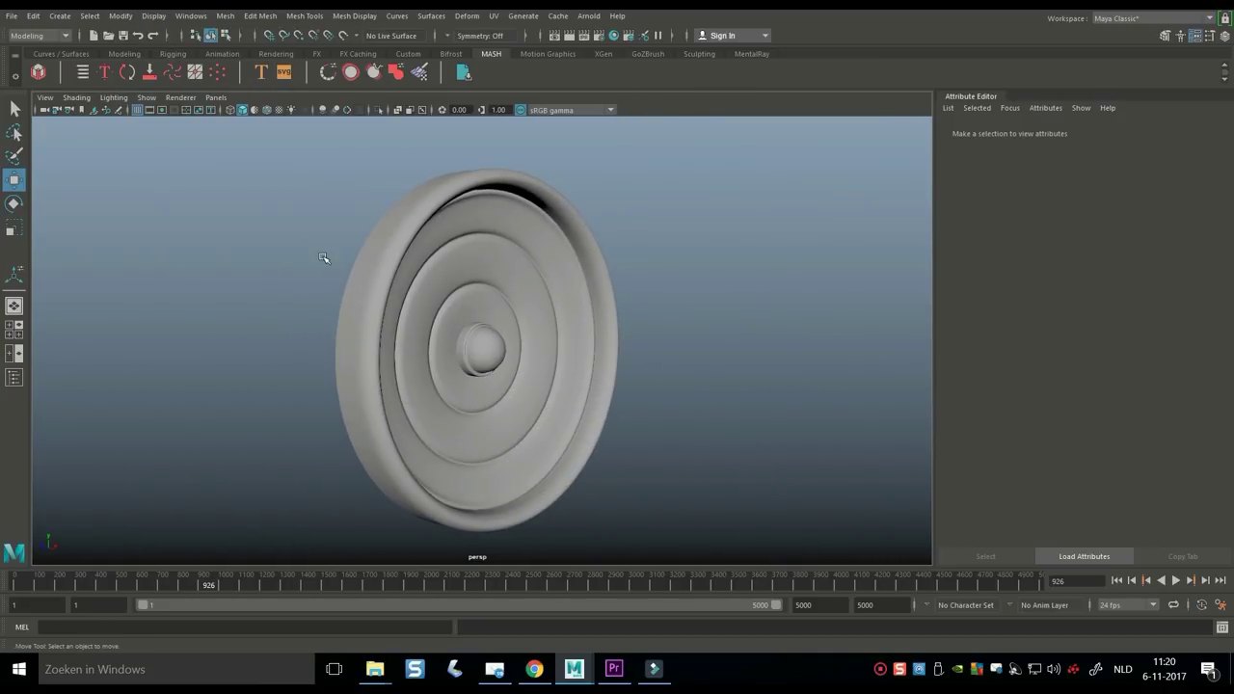
- Import the ES_Funky_Friday WAV file from the desktop into the scene, using the audio file type
click(12, 16)
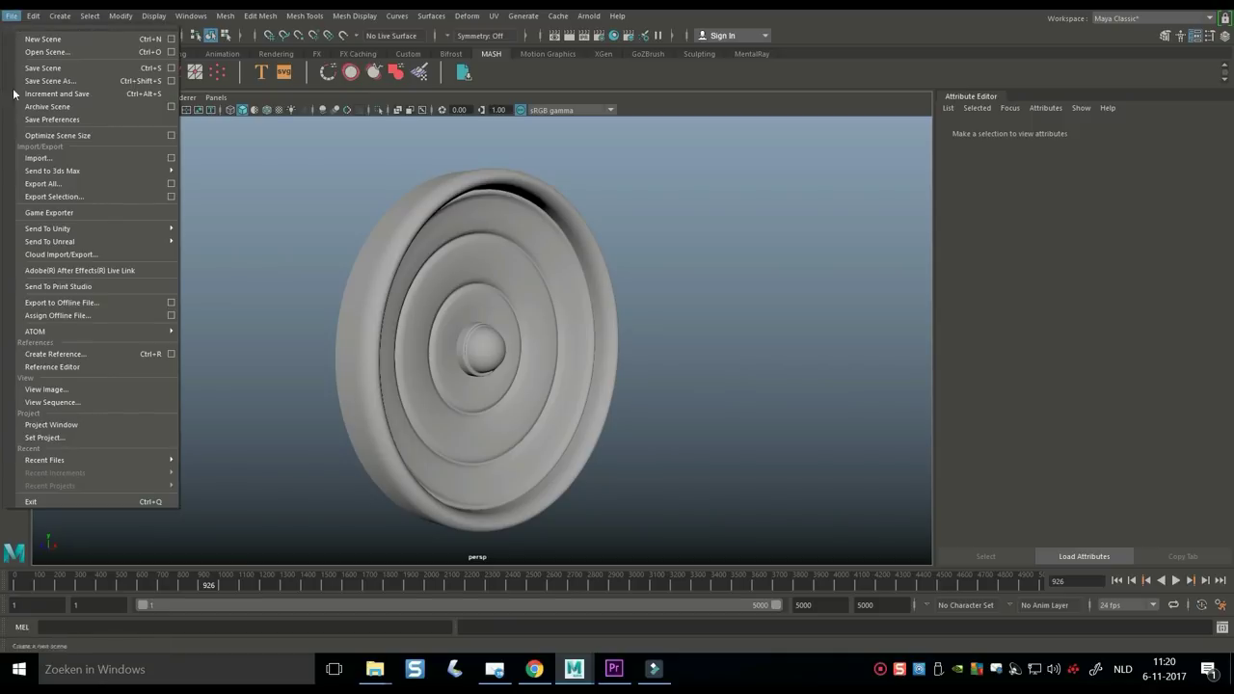
click(64, 158)
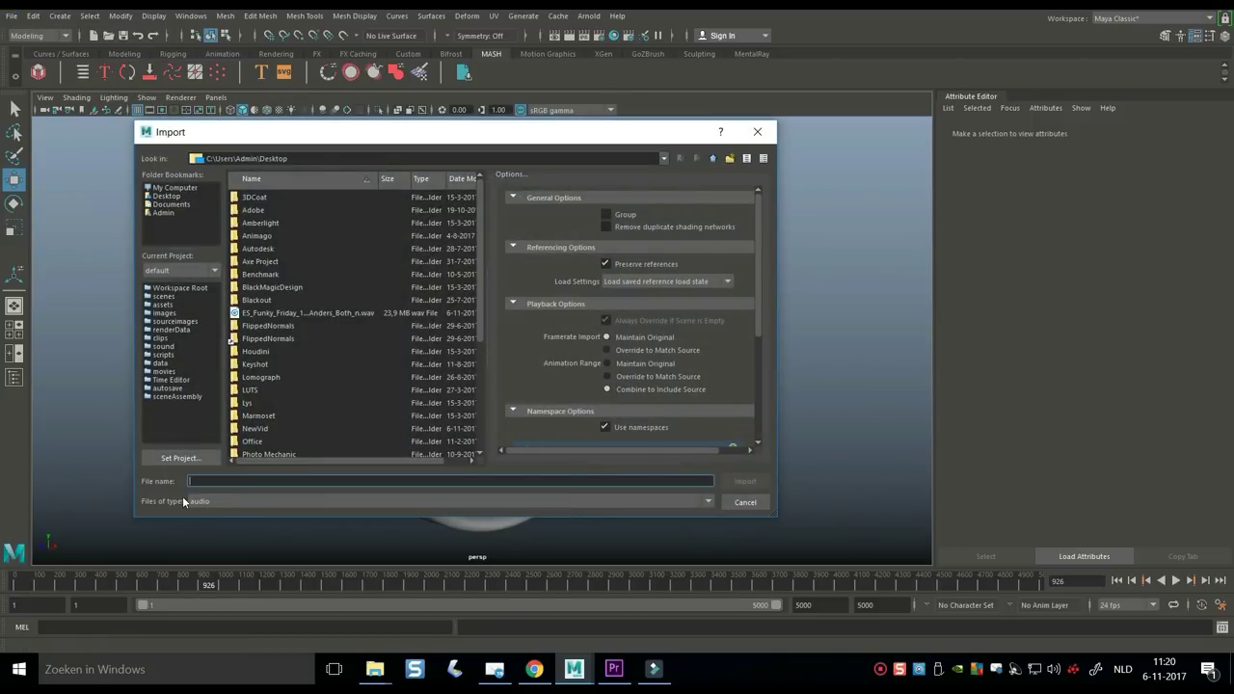
click(211, 502)
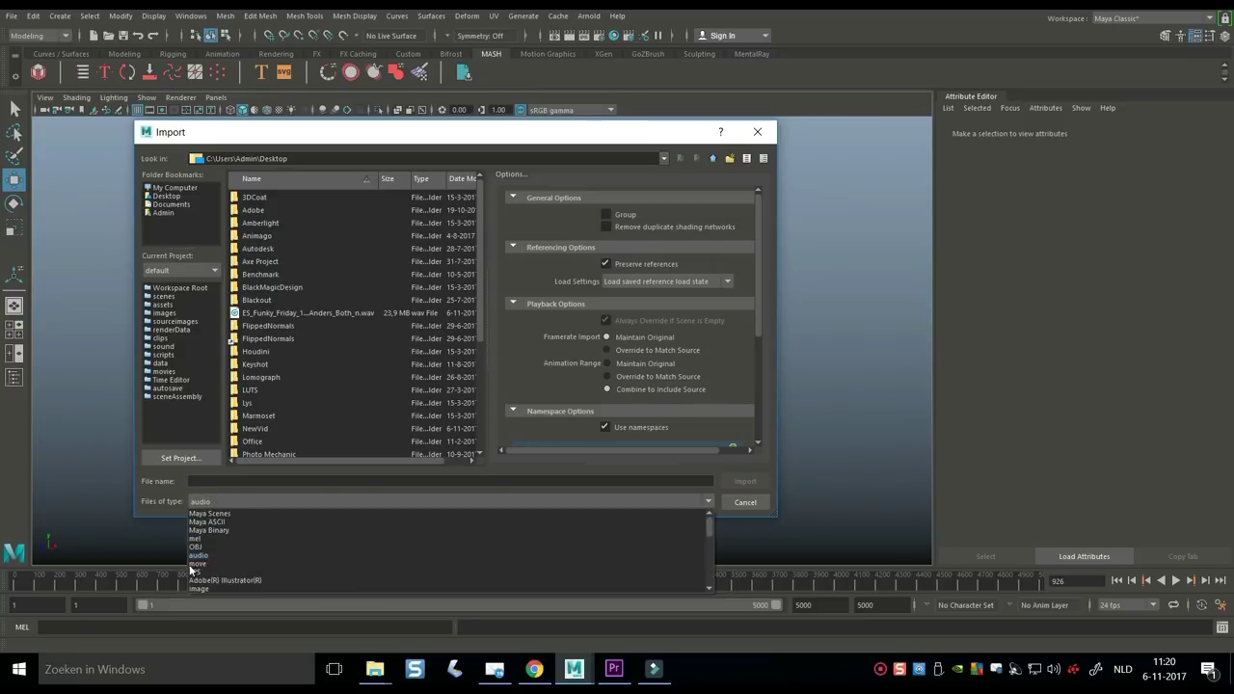
click(214, 501)
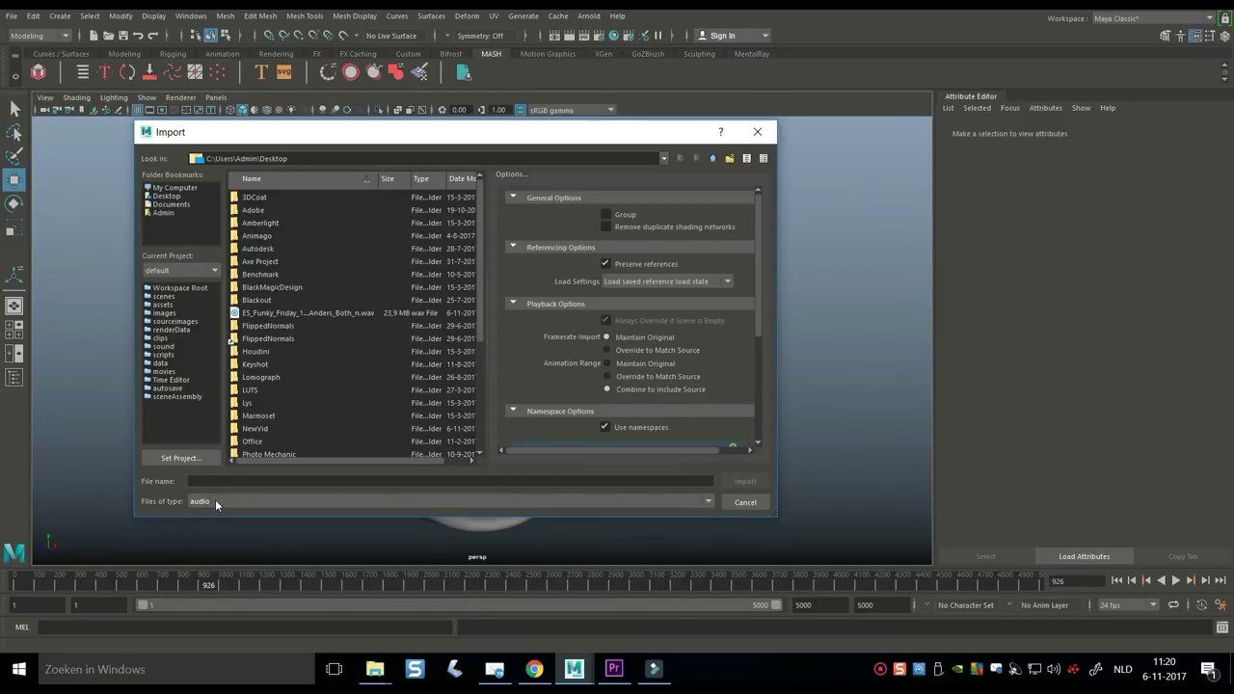
click(277, 312)
click(752, 481)
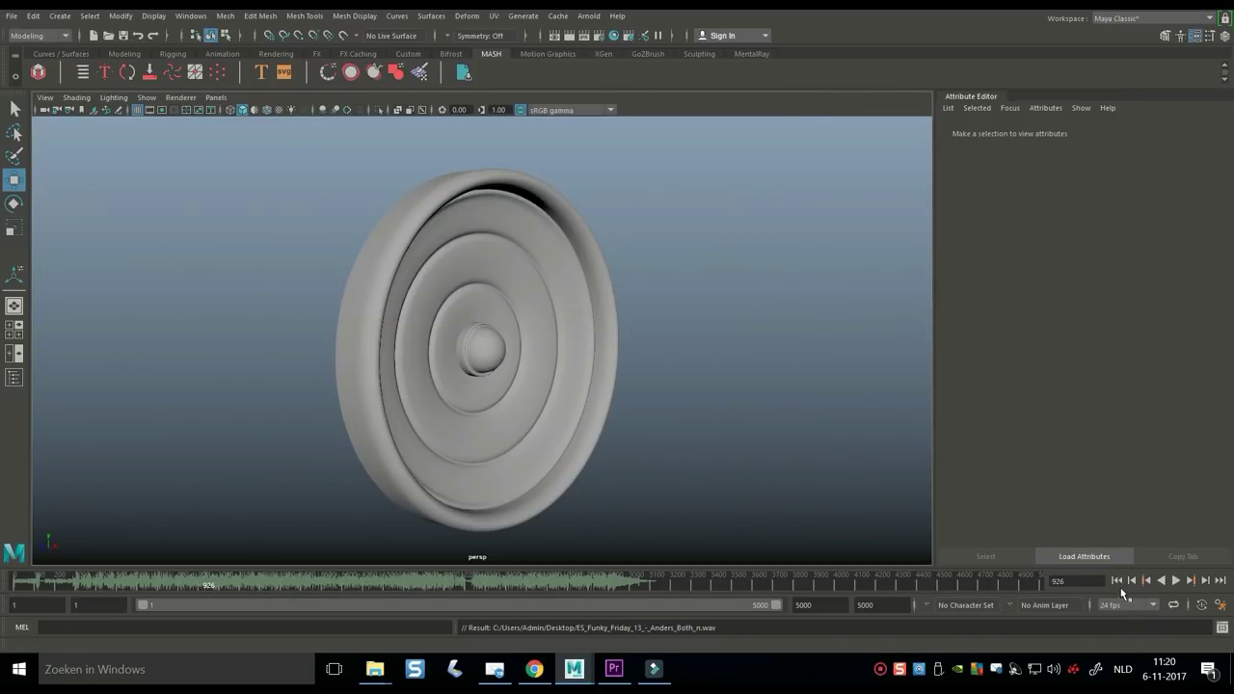
- Play the speaker animation with the music from frame 1, hiding the Attribute Editor for a larger view, and stop the playback
click(1117, 581)
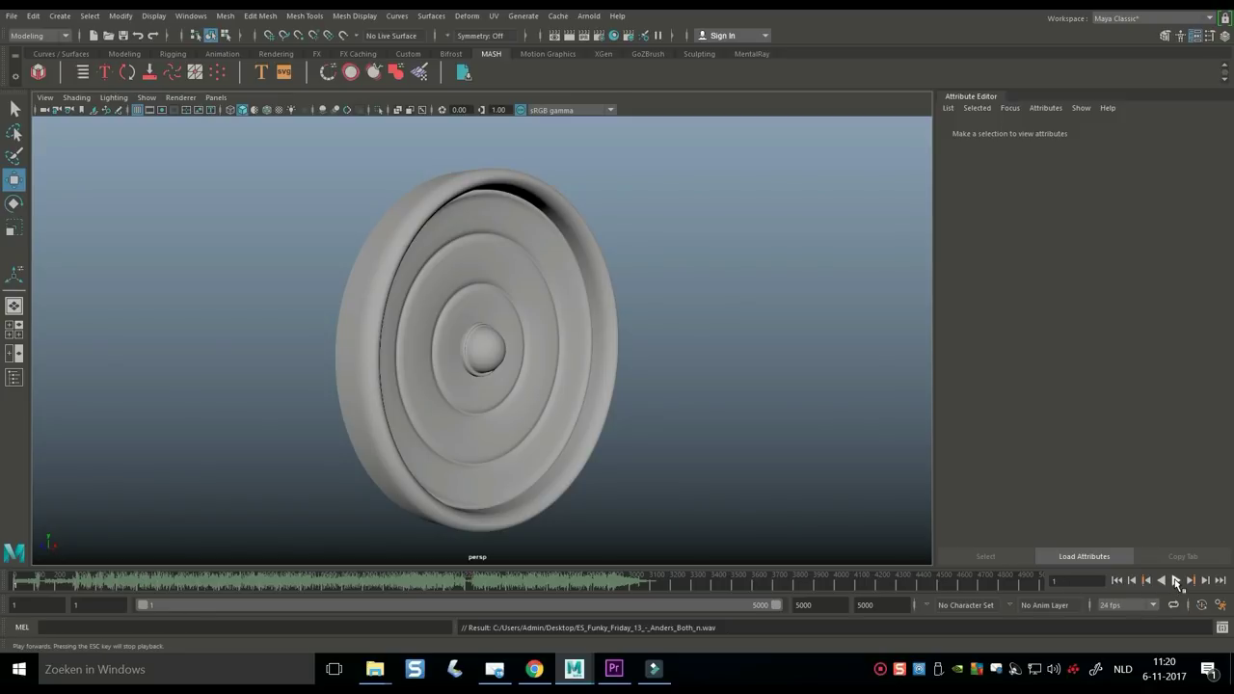
click(1176, 581)
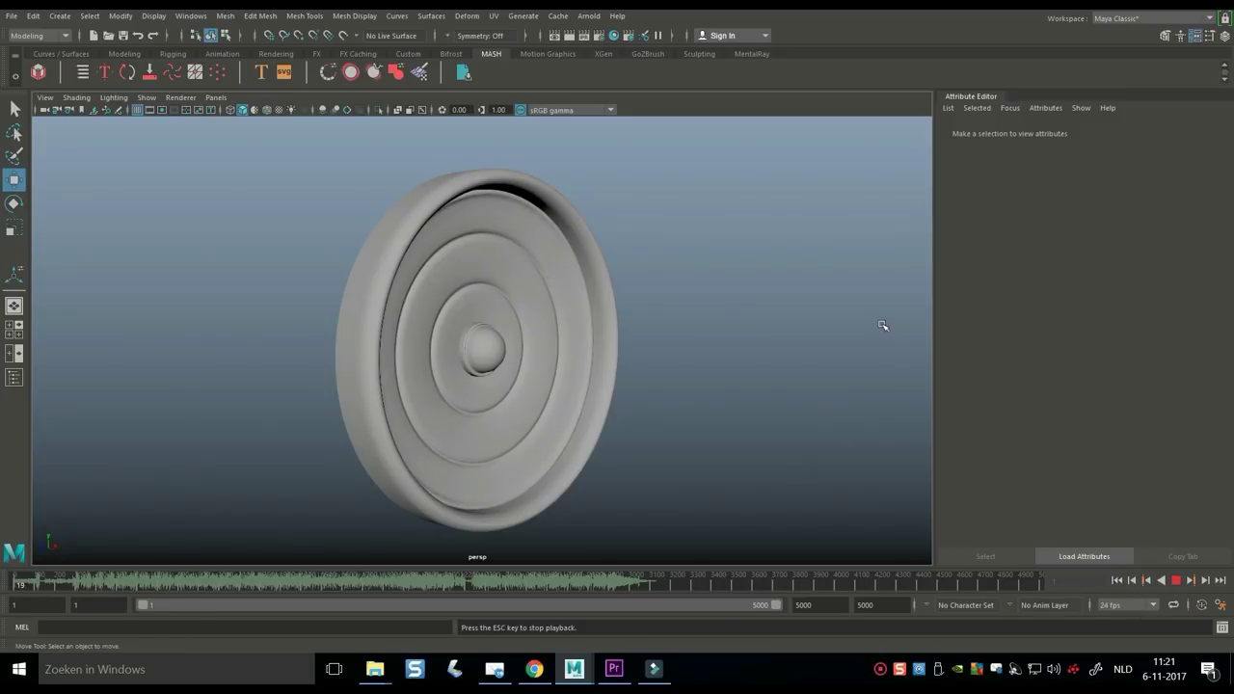
click(1192, 41)
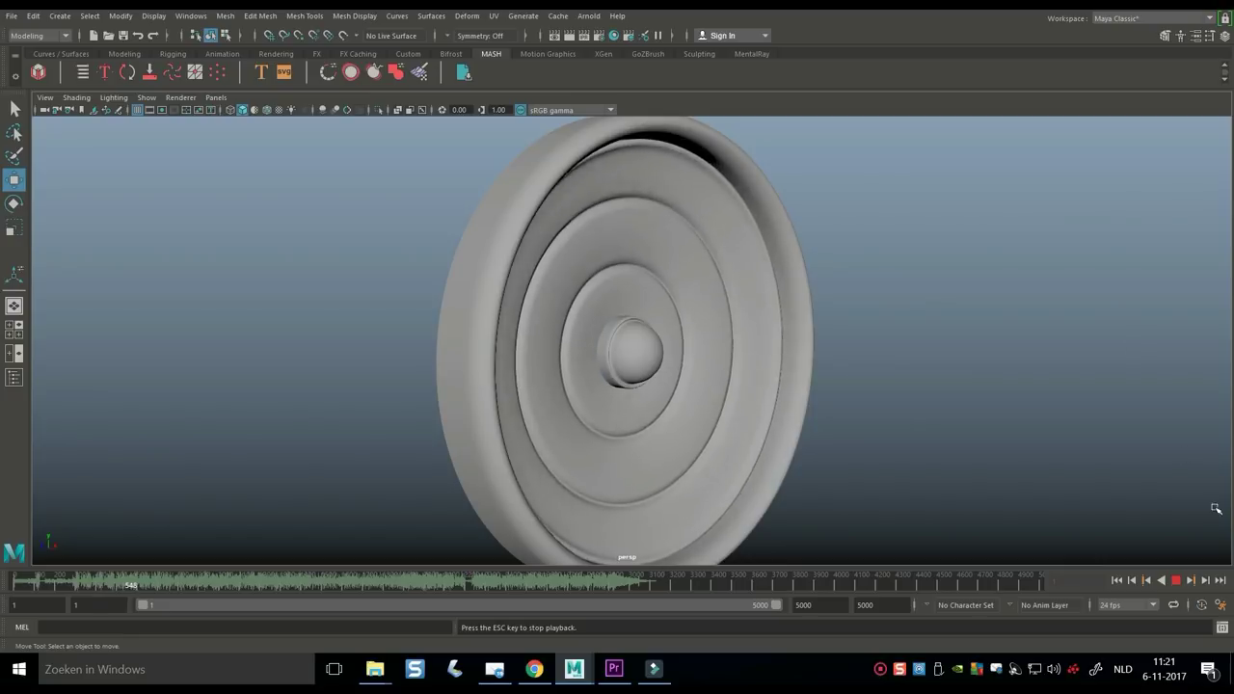
click(1178, 582)
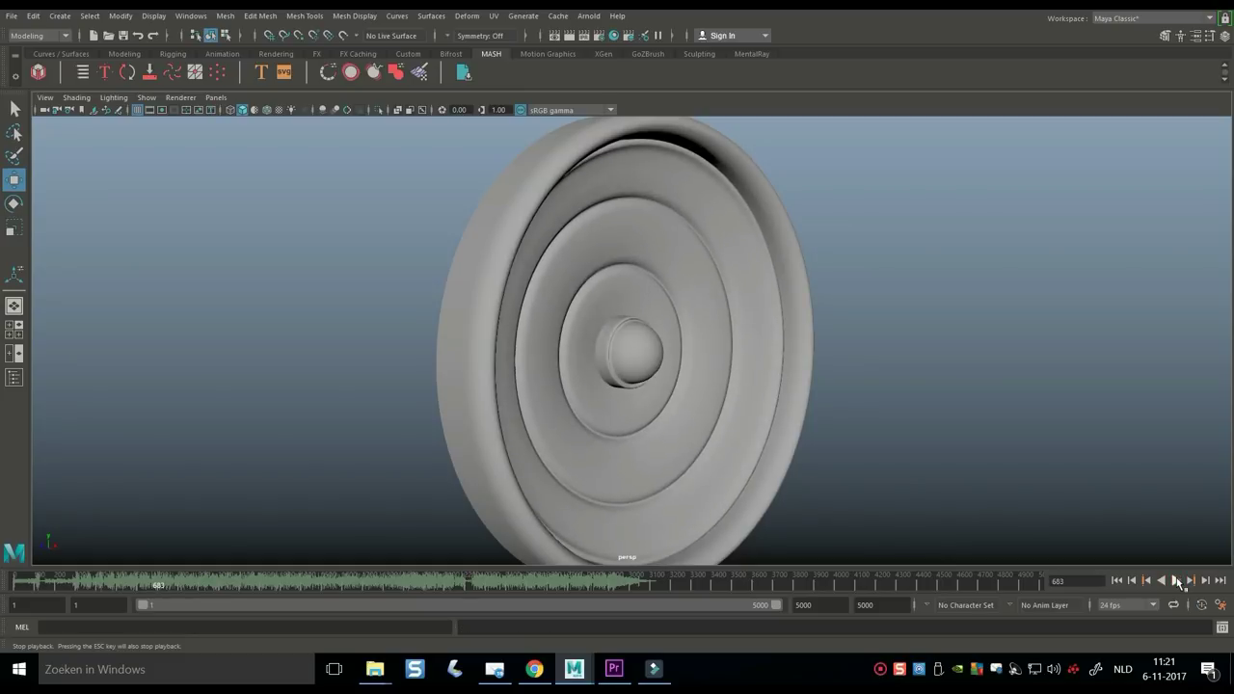